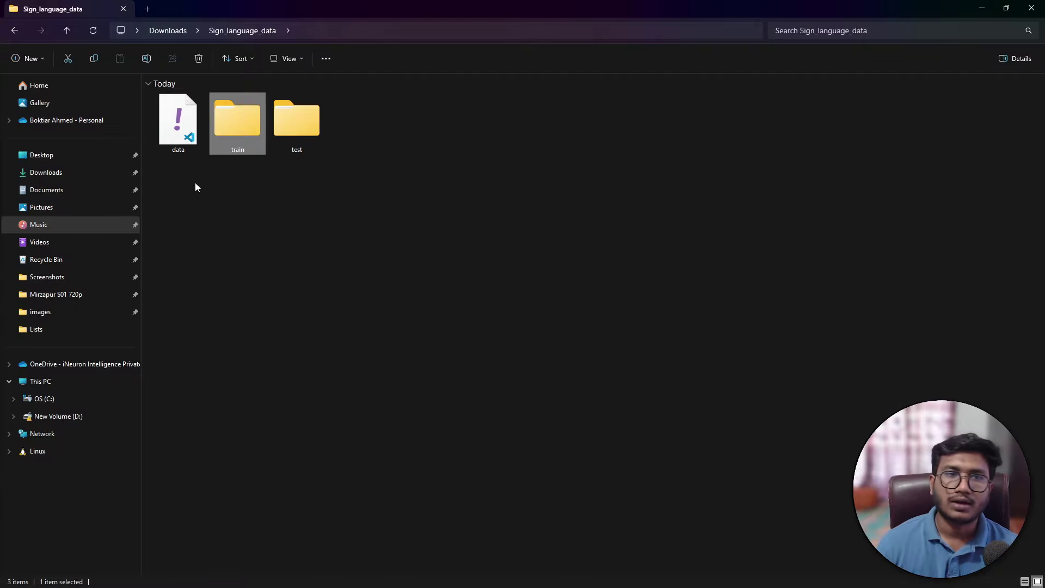
Step: Look through the sign images in the images folders of both the train and test sets in Sign_language_data
double_click(235, 141)
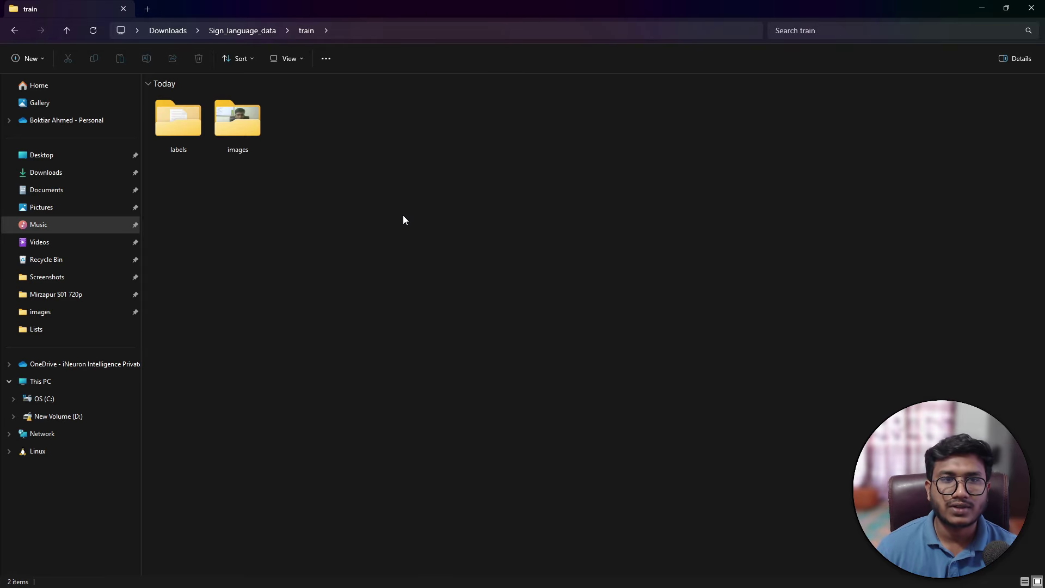
double_click(233, 132)
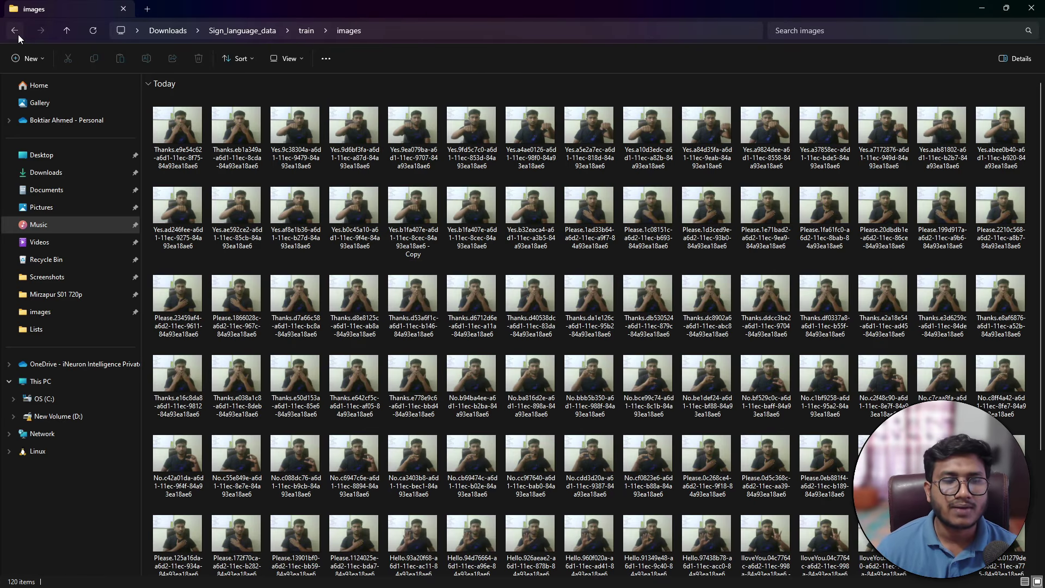
click(18, 34)
click(18, 35)
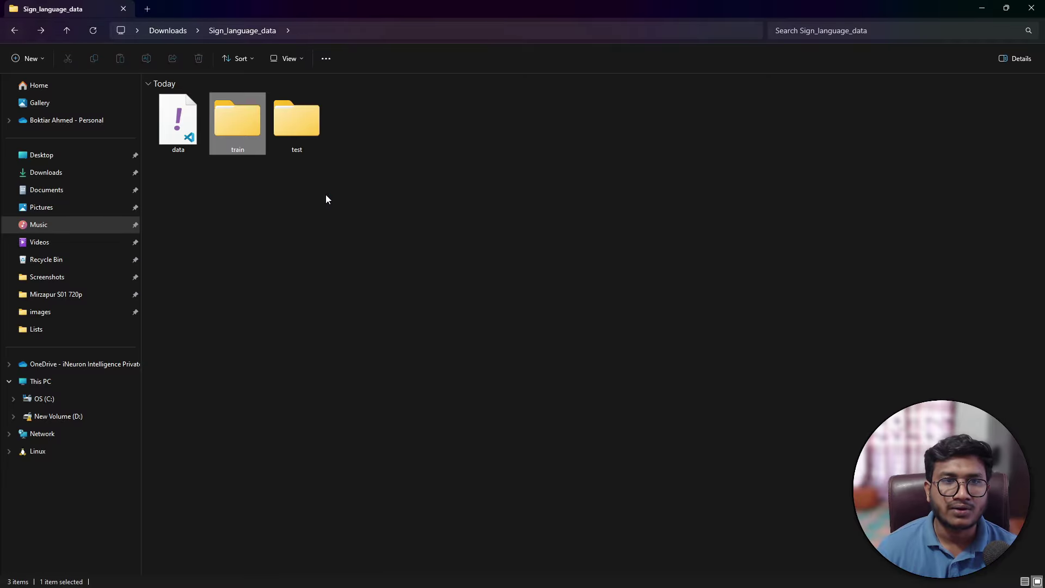
double_click(286, 119)
double_click(226, 124)
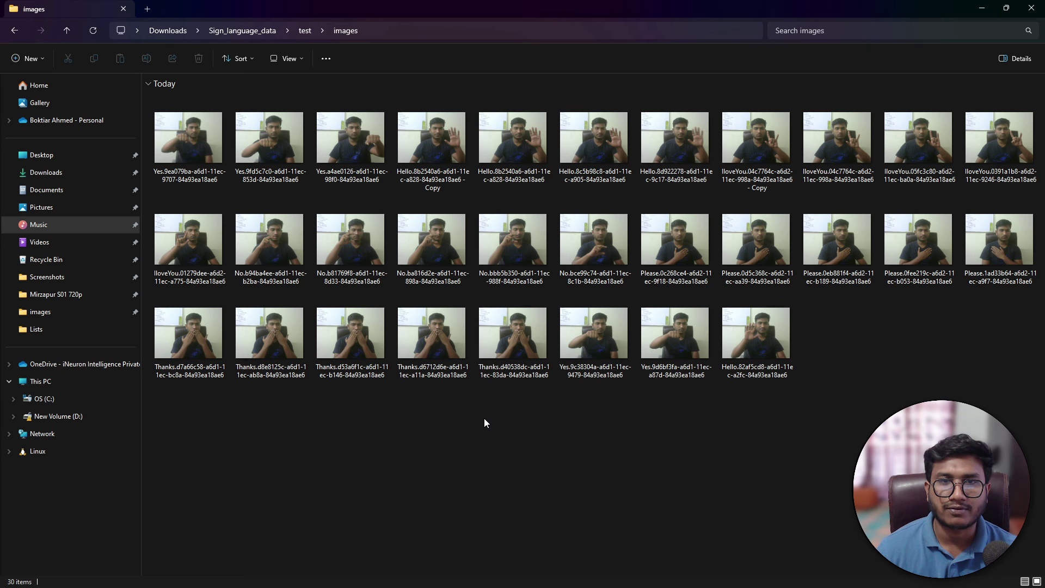
drag(961, 482, 135, 122)
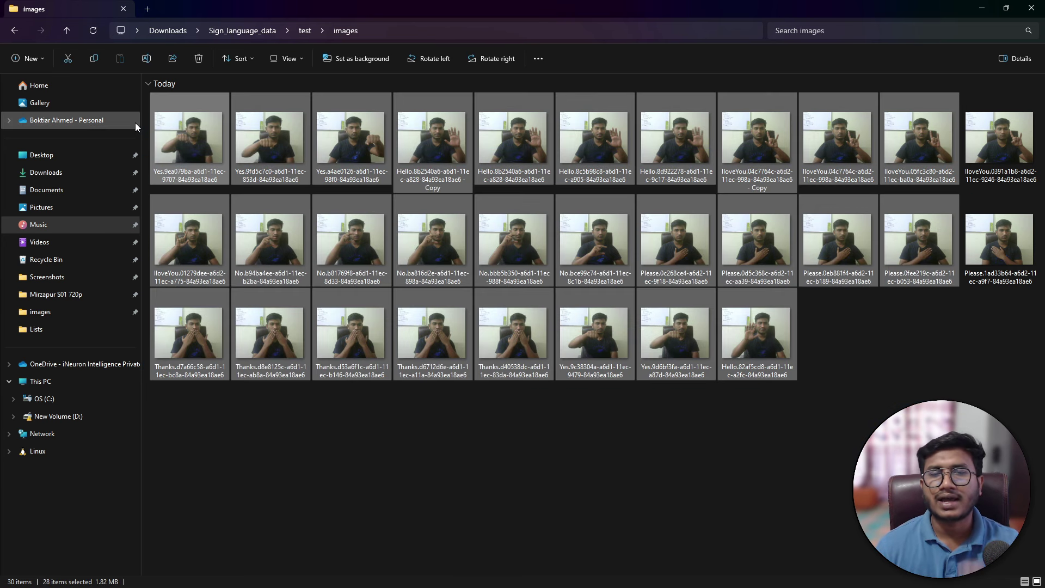
click(527, 500)
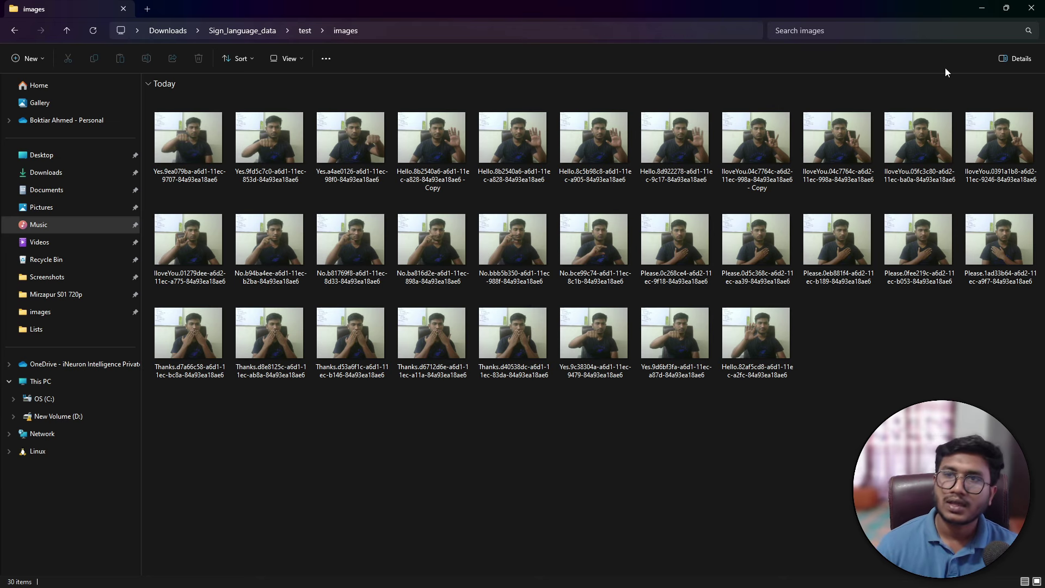
Step: Clear the file and note windows and switch to the browser, showing the Roboflow workspace home with its project list
click(991, 8)
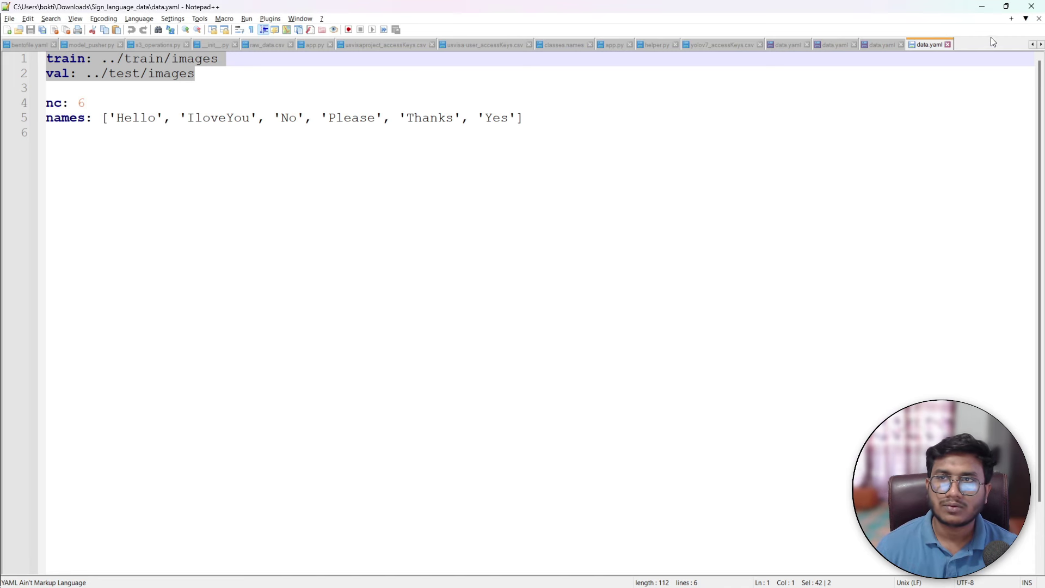
click(981, 6)
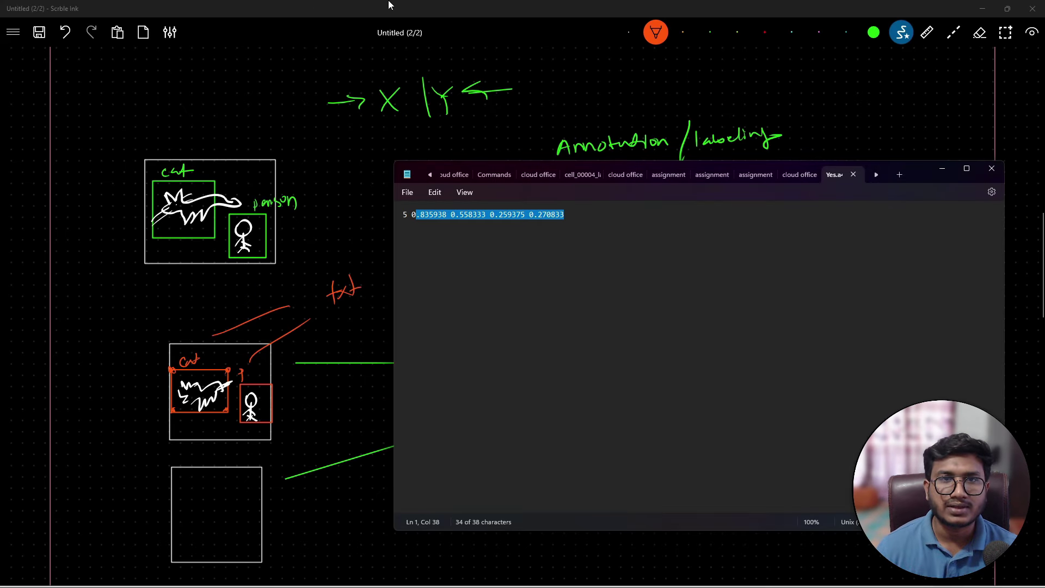
click(982, 7)
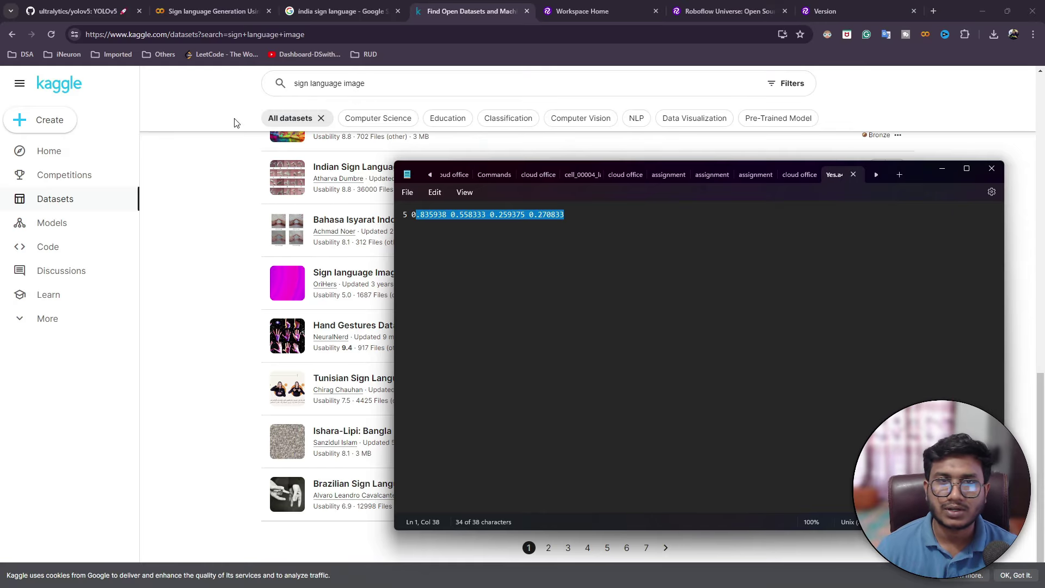
scroll(292, 239, up, 5)
click(653, 106)
key(ctrl+Tab)
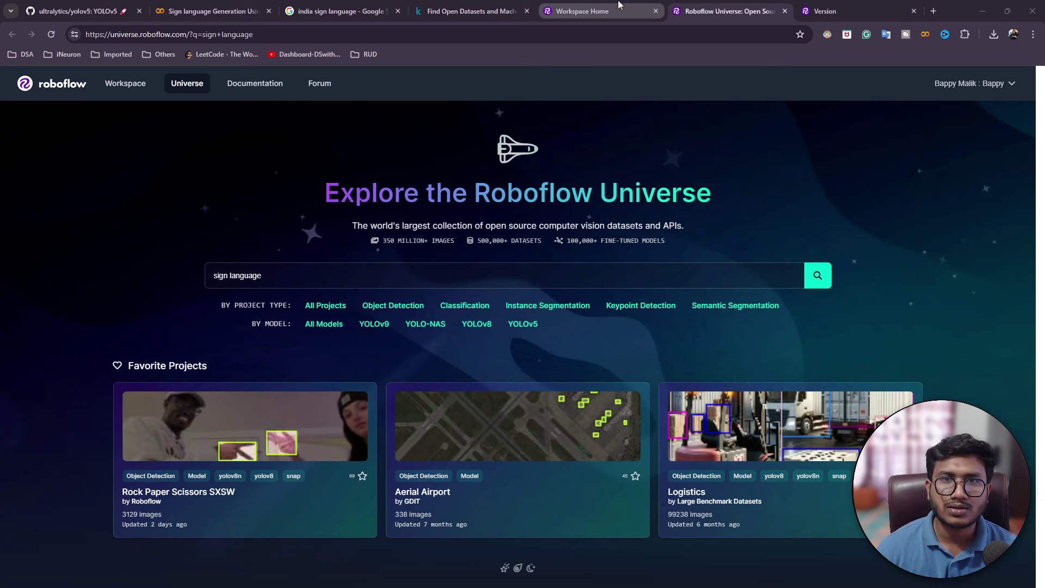
key(ctrl+shift+Tab)
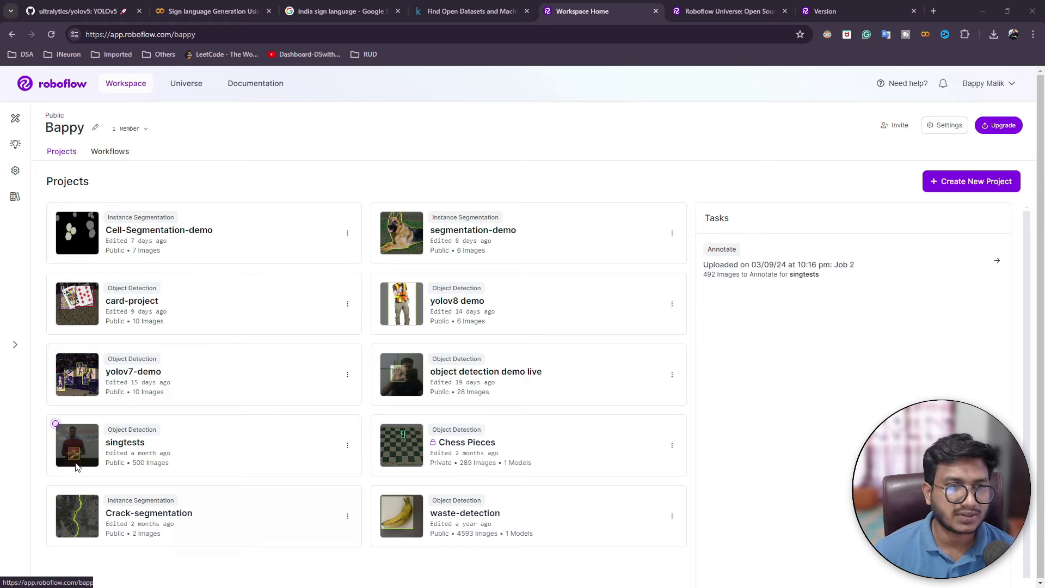
Step: Delete the "object detection demo live" project, confirming with the project ID object-detection-demo-live
click(672, 374)
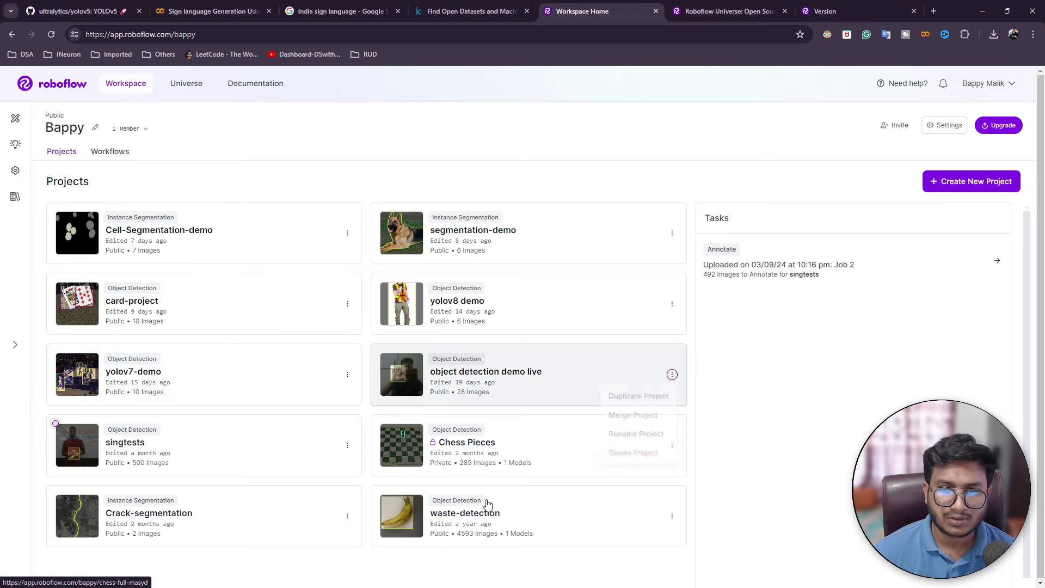
click(667, 458)
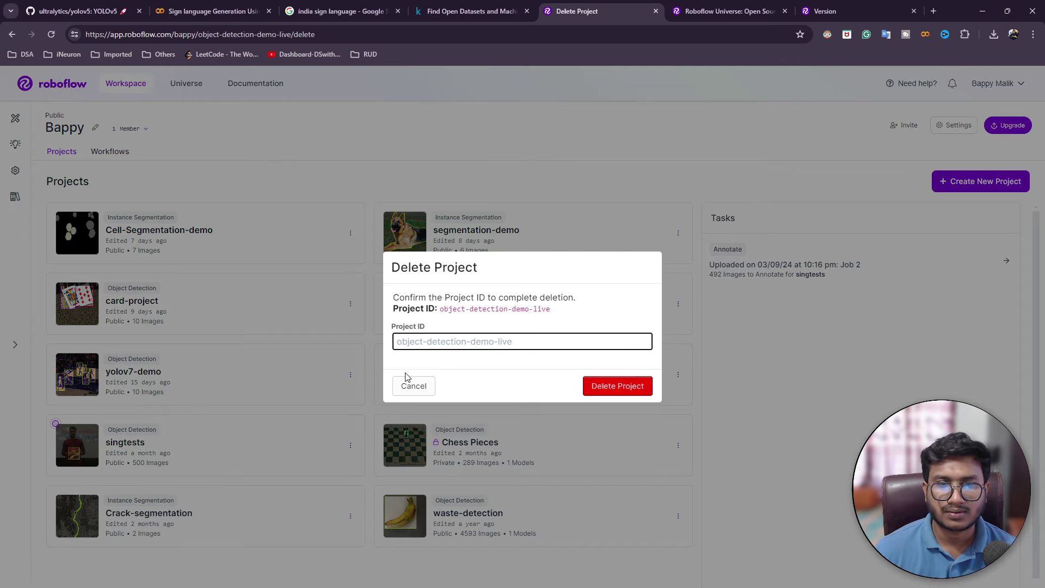
drag(551, 309, 434, 311)
key(ctrl+c)
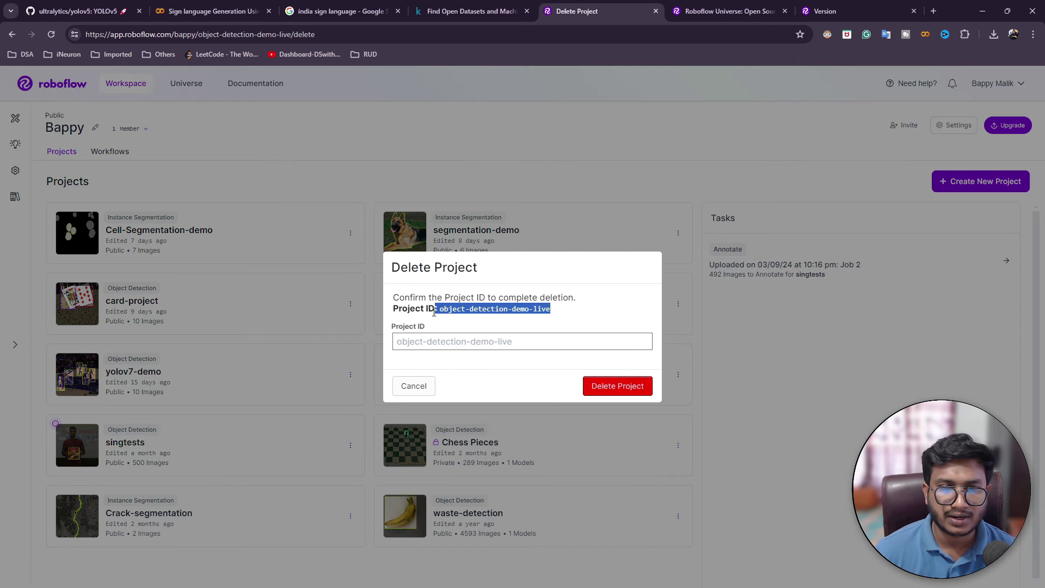
click(450, 342)
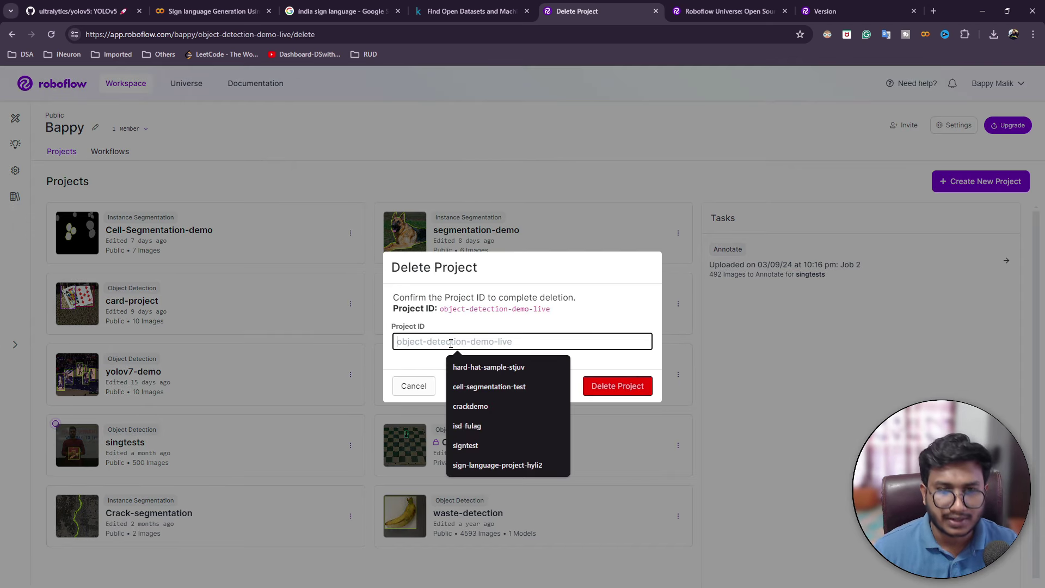
key(ctrl+v)
click(622, 386)
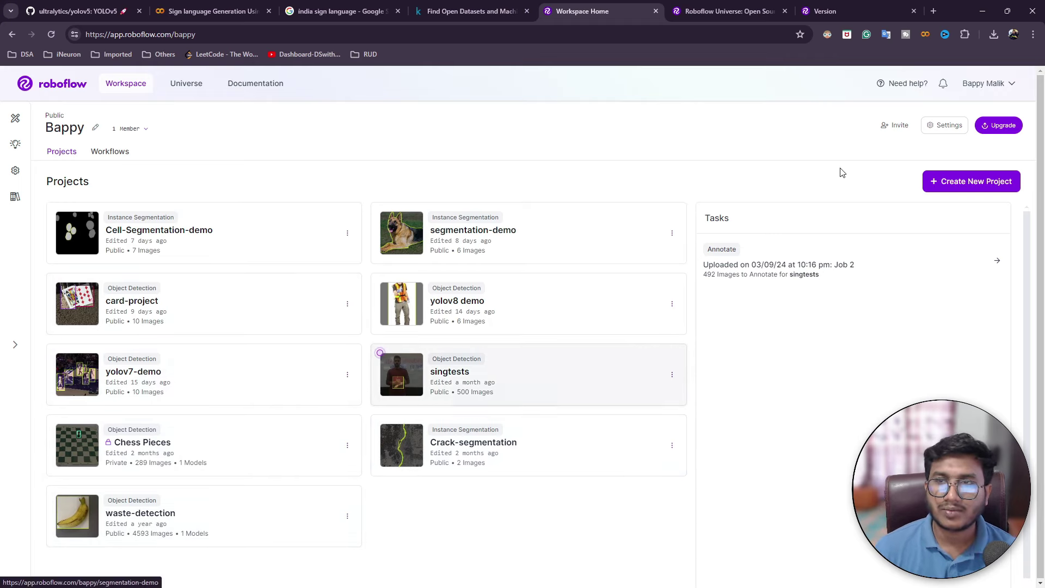
Step: Start a new Roboflow project and name it yolov5-demo
click(961, 180)
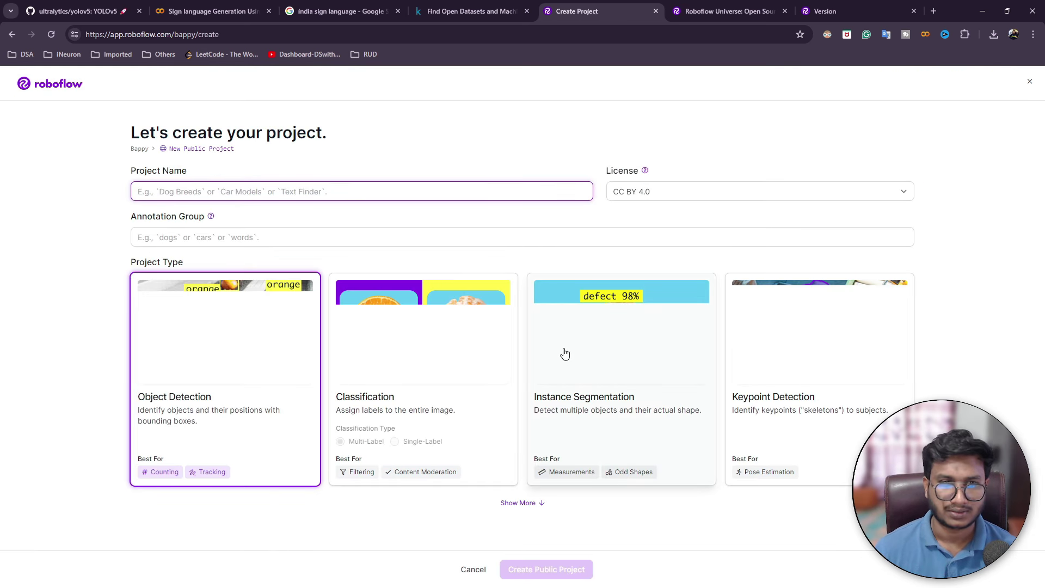
click(159, 192)
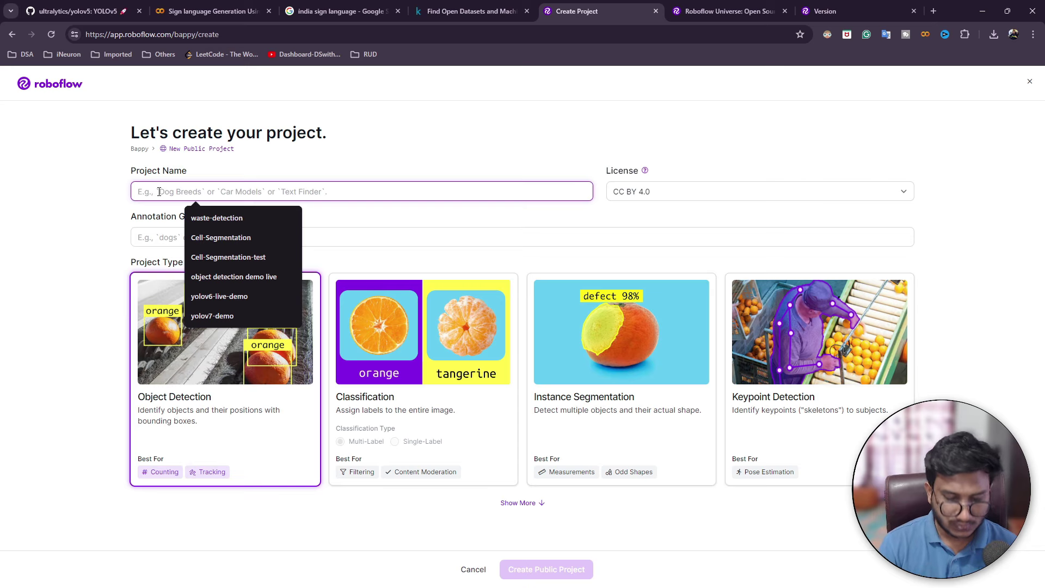
text(yolo)
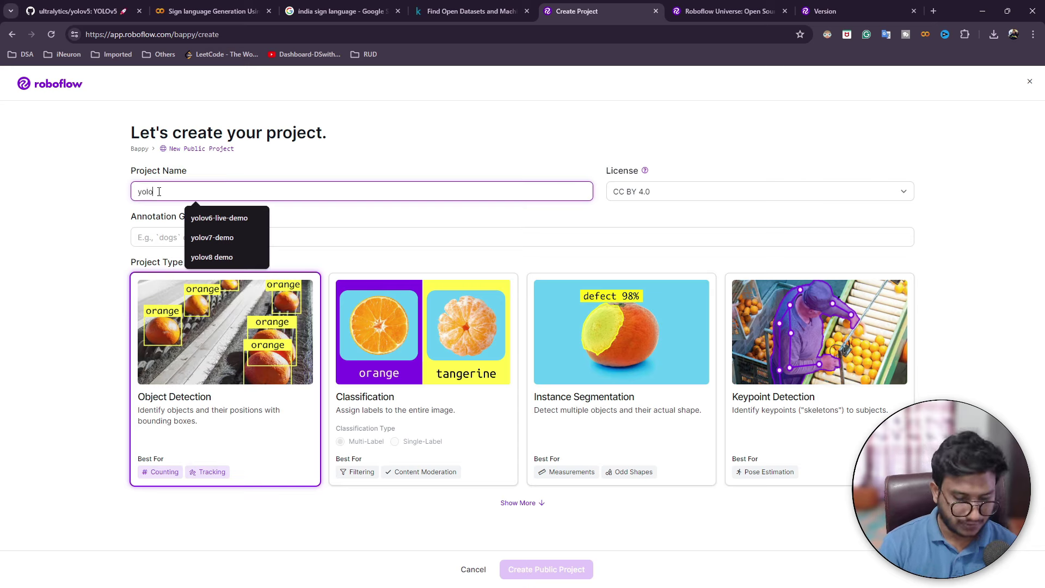
text(v5-demo)
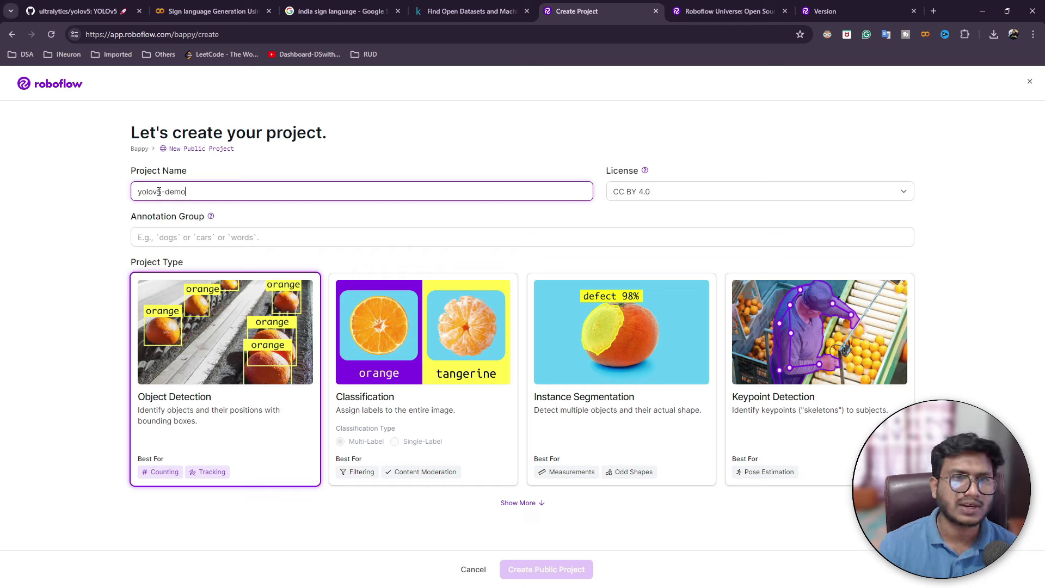
Step: Set the annotation group to Hello and create the public Object Detection project
click(159, 241)
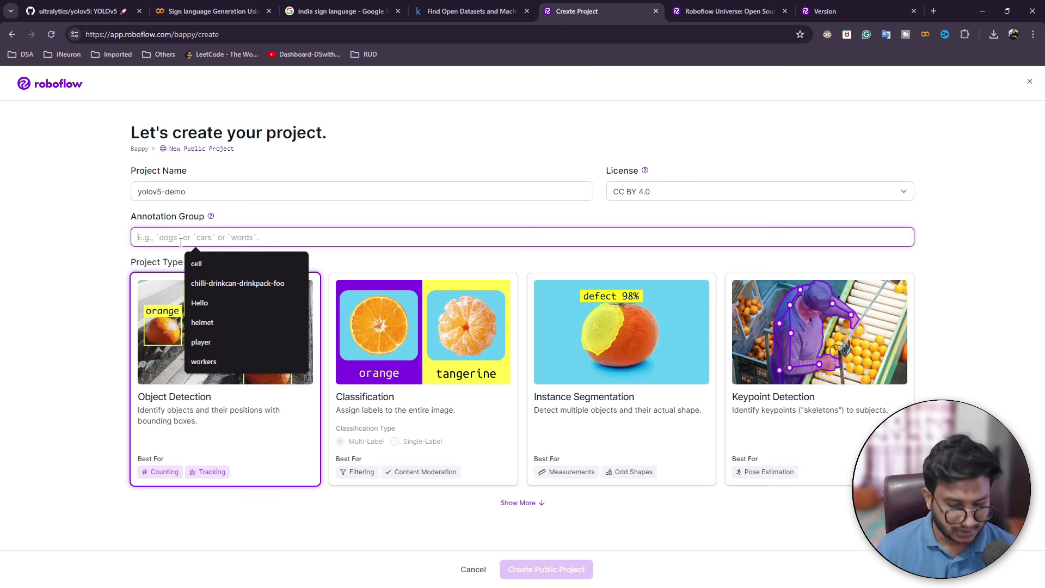
key(alt+Tab)
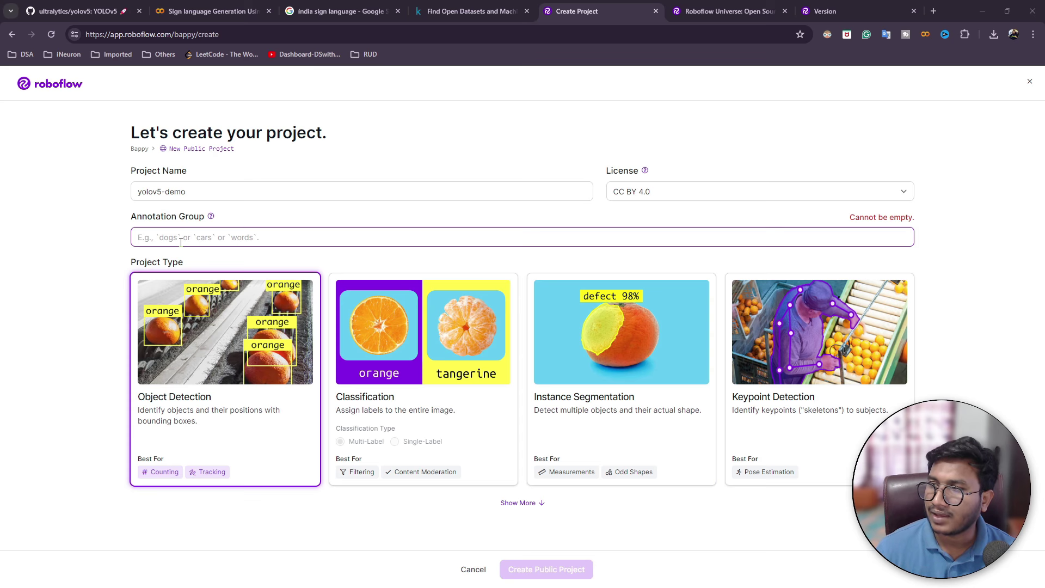
key(alt+Tab)
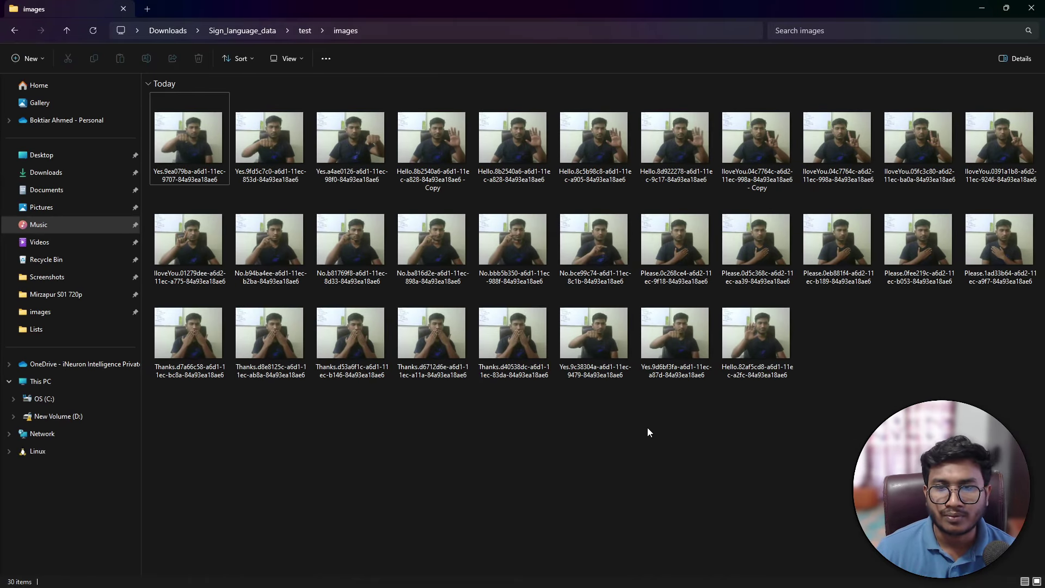
click(983, 9)
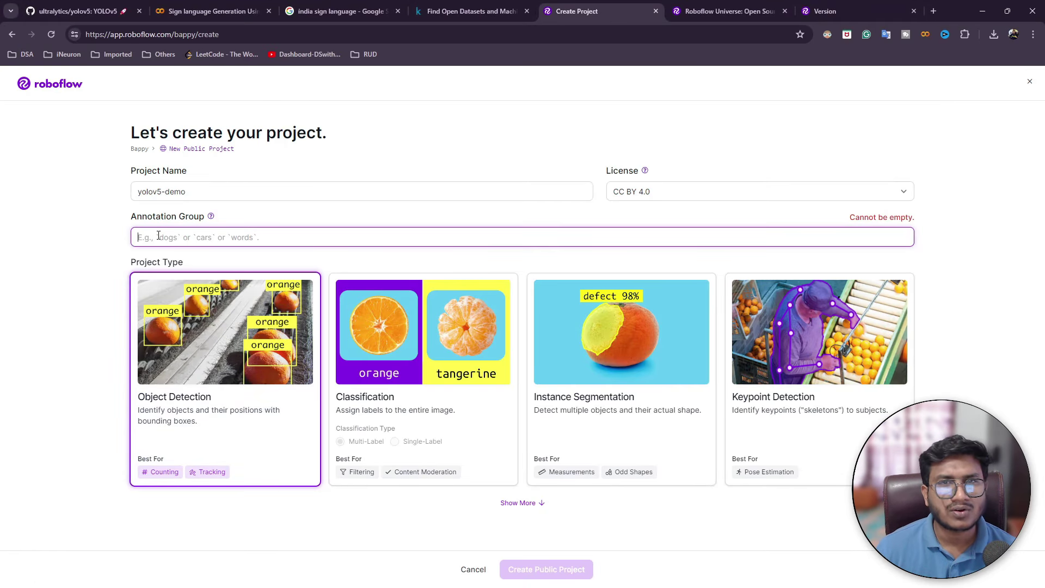
click(159, 236)
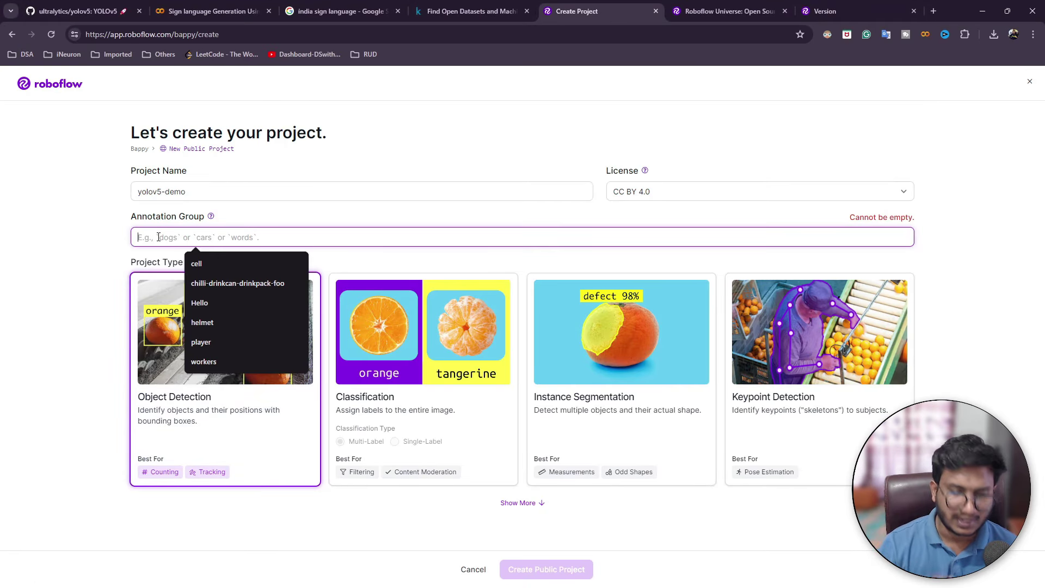
text(Hello)
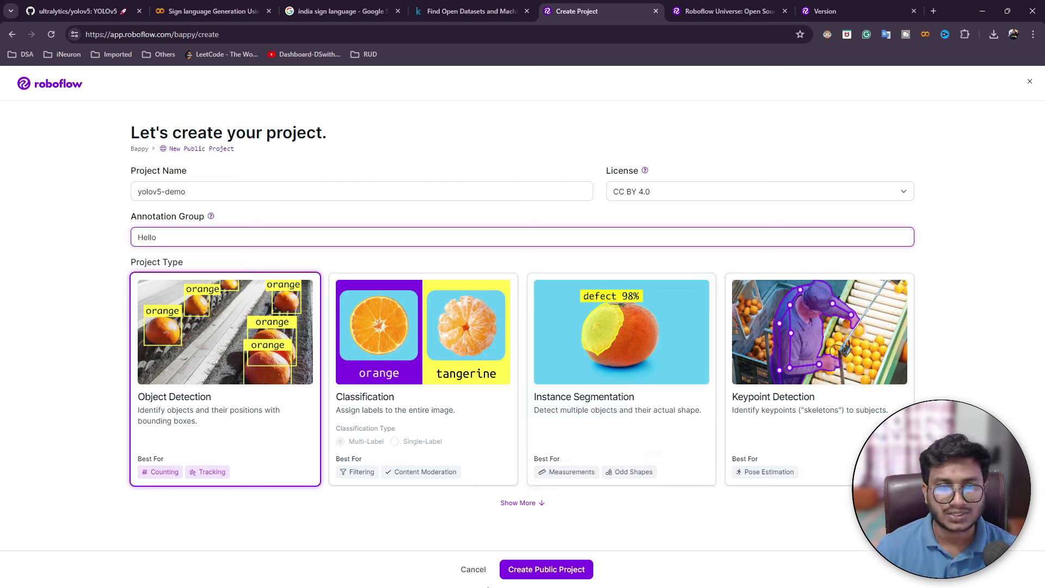
click(535, 577)
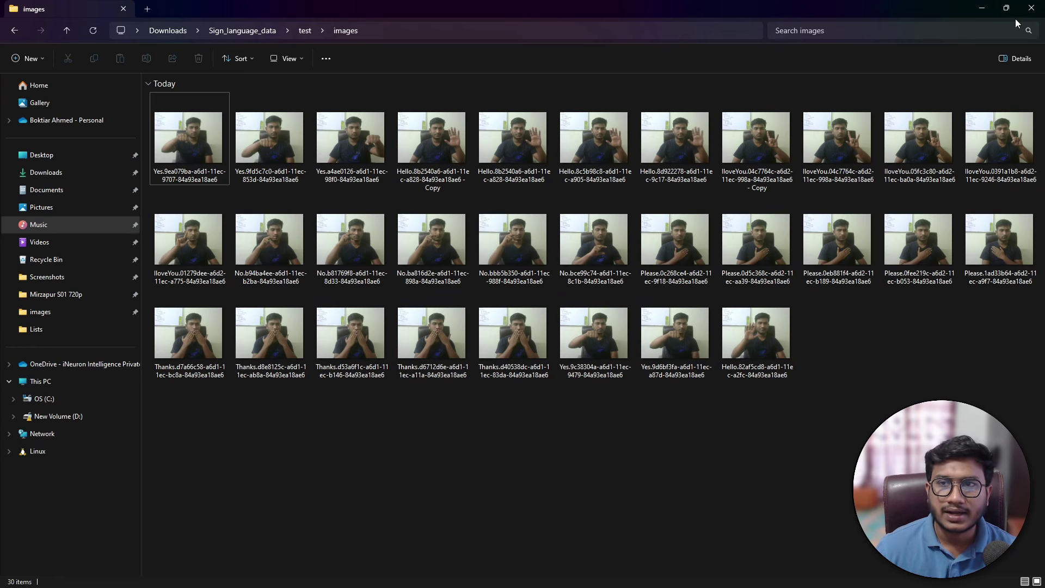
Step: Add all images from the Sign_language_data test images folder to the project's upload area
key(super+Down)
key(ctrl+a)
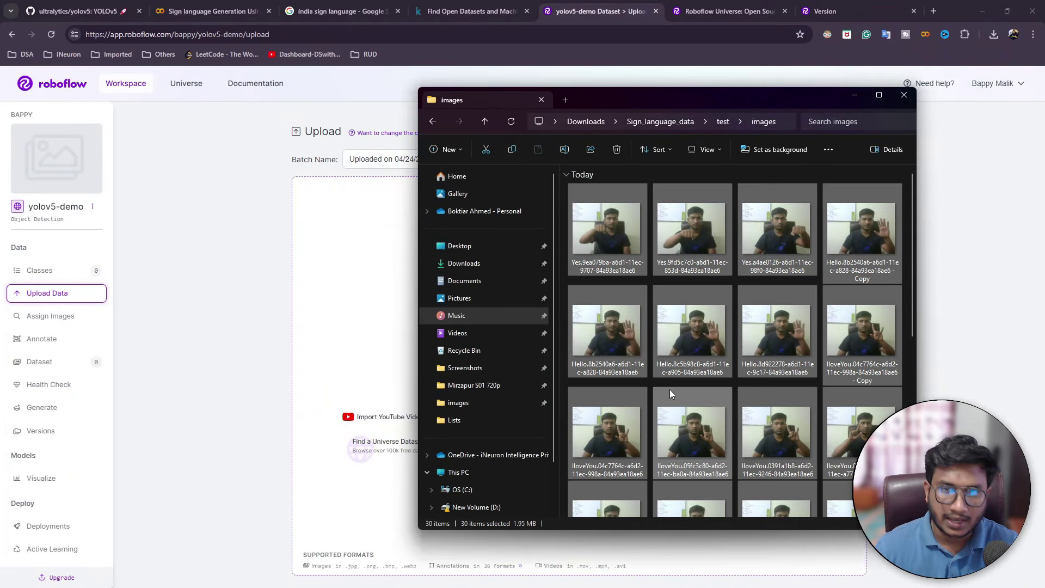
drag(626, 221, 292, 400)
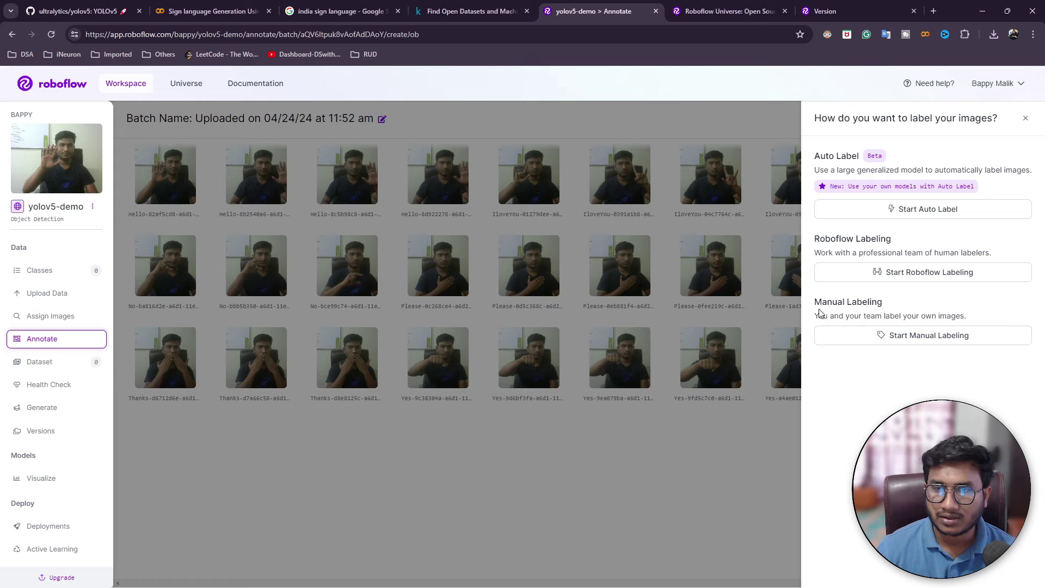
Step: Choose manual labeling for the uploaded batch, assign all 28 images to the listed teammate, and start annotating
click(890, 340)
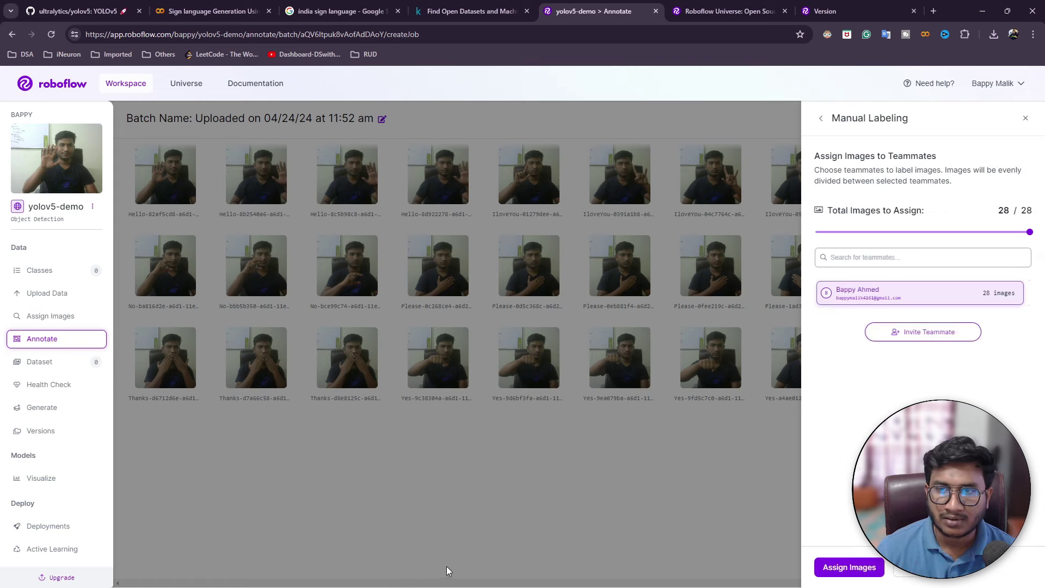
click(832, 567)
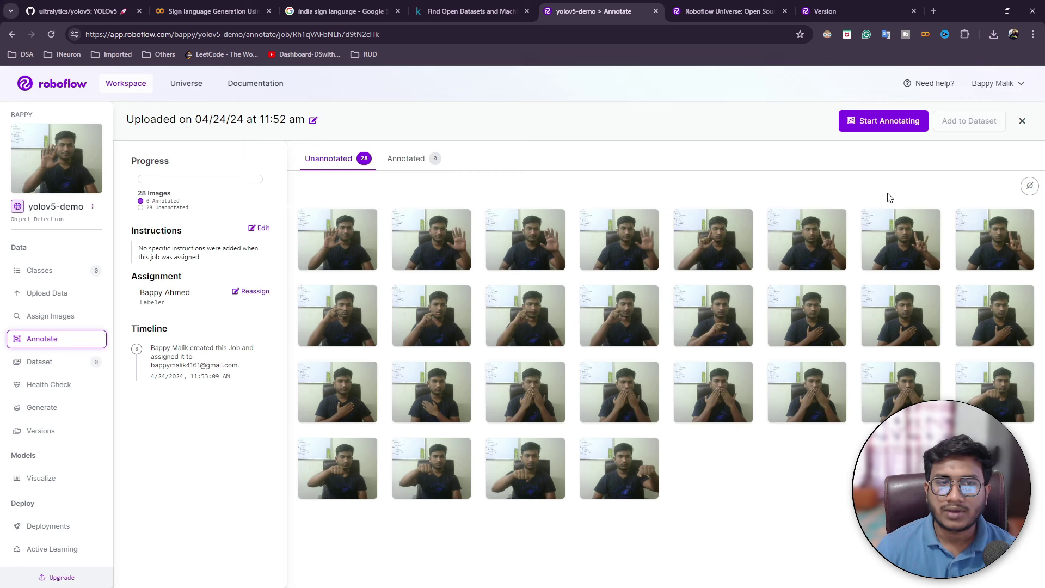
click(877, 121)
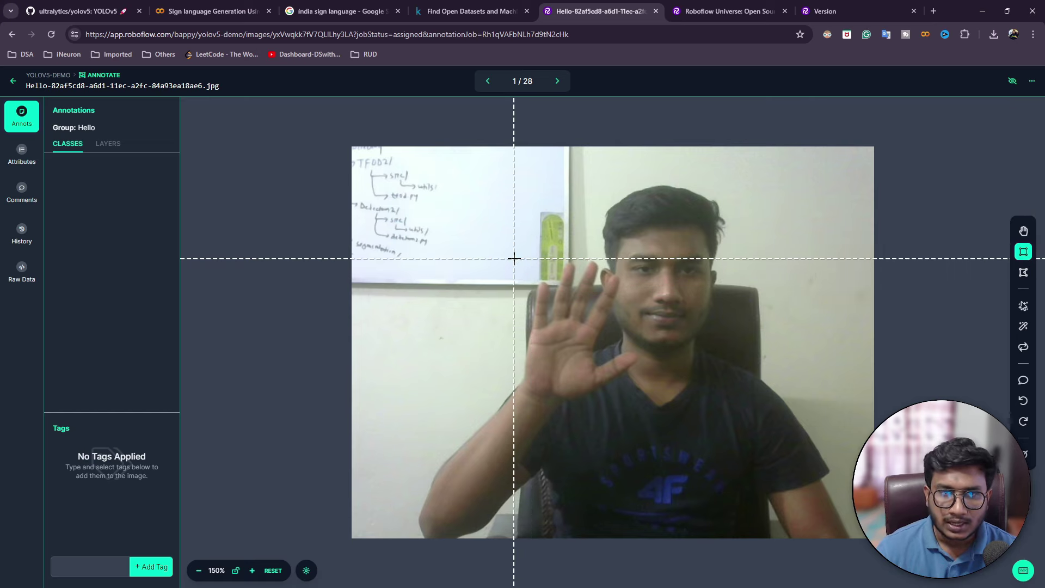
Step: Draw a bounding box around the raised hand in the first image, save it as class Hello, and advance to the second image
mouse_move(512, 257)
mouse_down()
mouse_move(578, 298)
mouse_move(645, 406)
mouse_up()
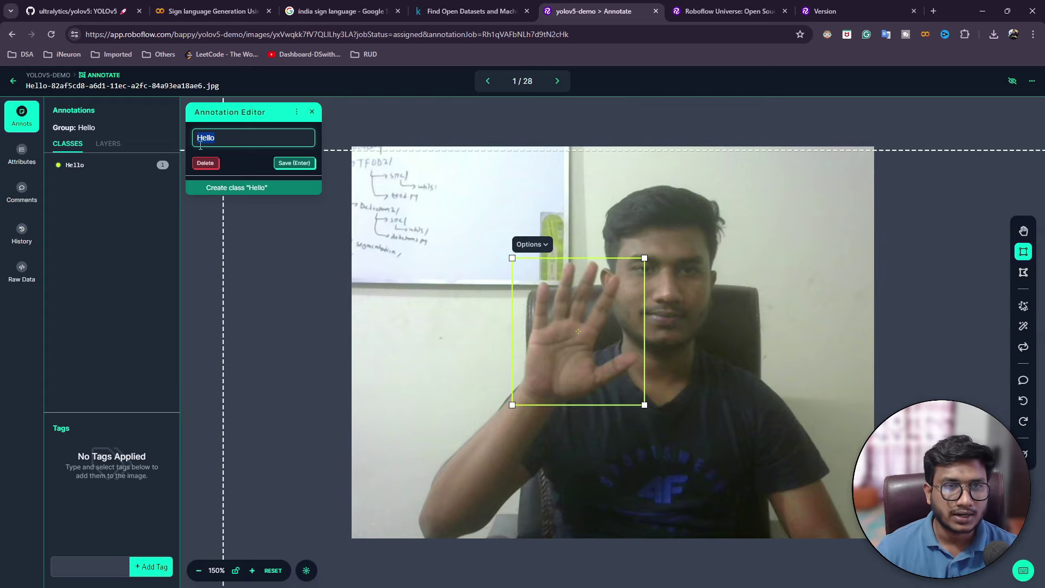
click(294, 162)
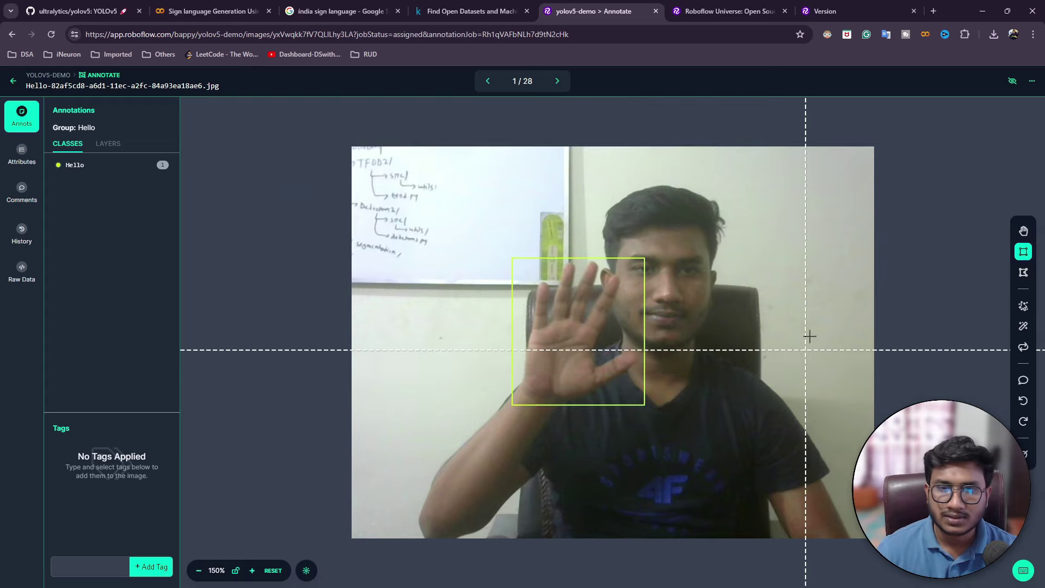
click(558, 82)
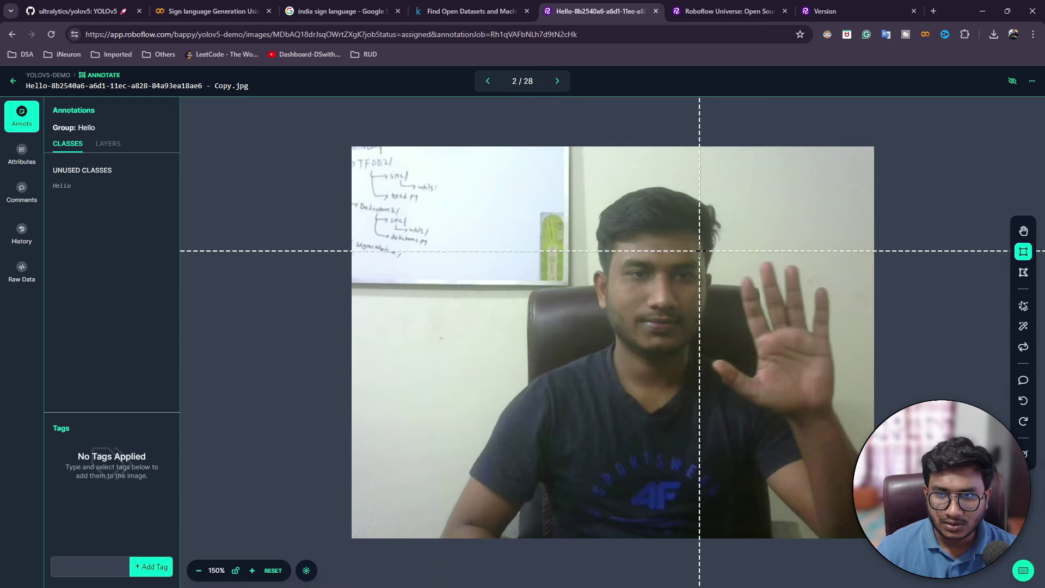
Step: Draw bounding boxes around the raised hand in images 2, 3 and 4, saving each one as class Hello
mouse_move(700, 251)
mouse_down()
mouse_move(859, 434)
mouse_move(860, 423)
mouse_up()
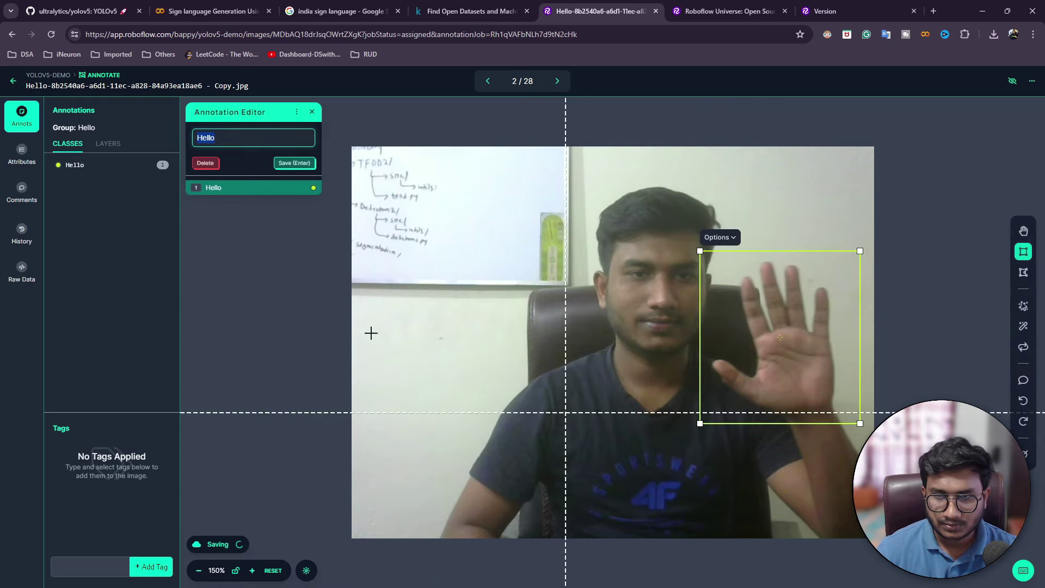
click(303, 164)
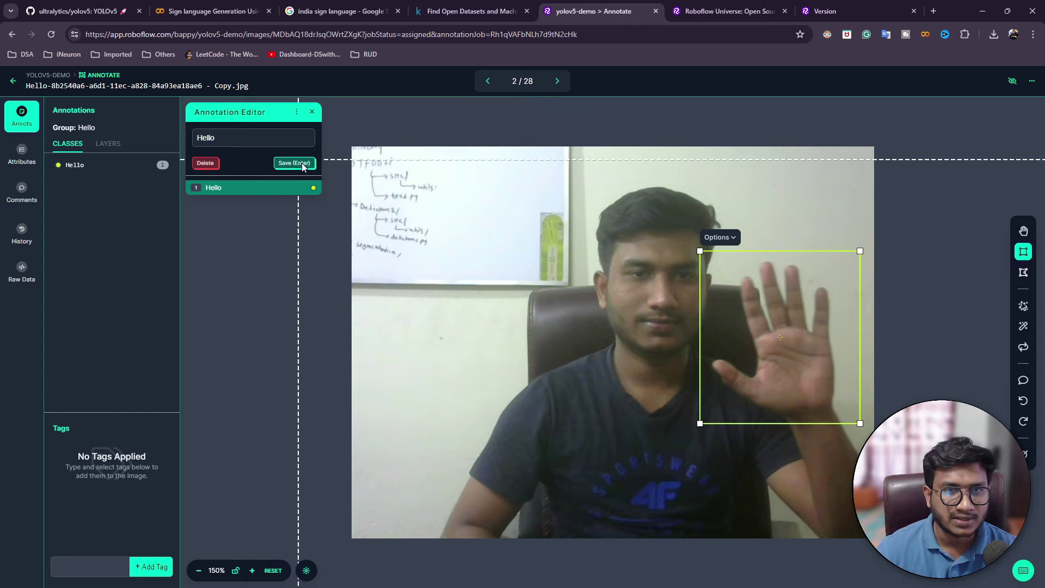
click(557, 82)
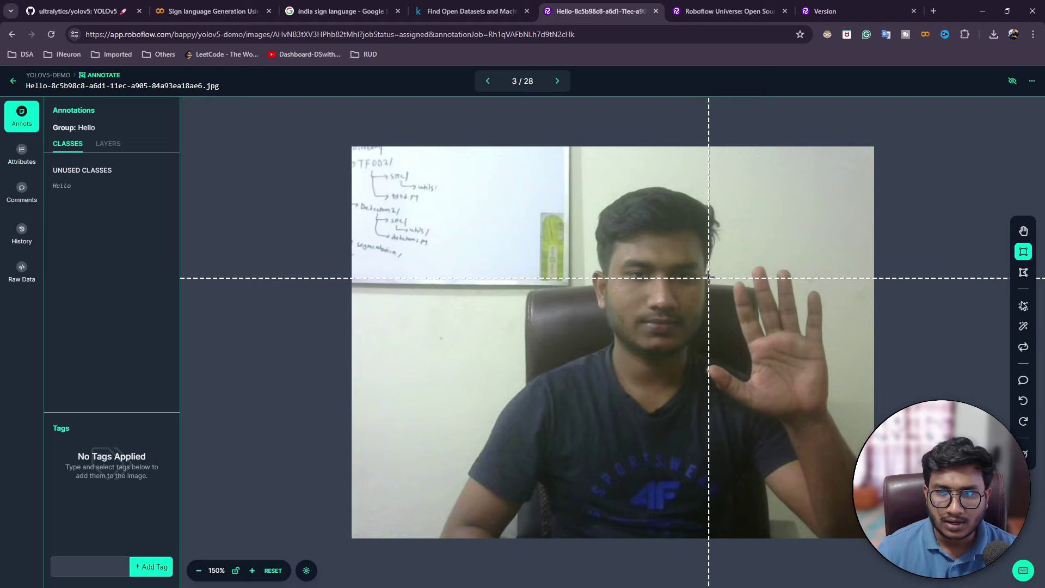
drag(697, 263, 851, 418)
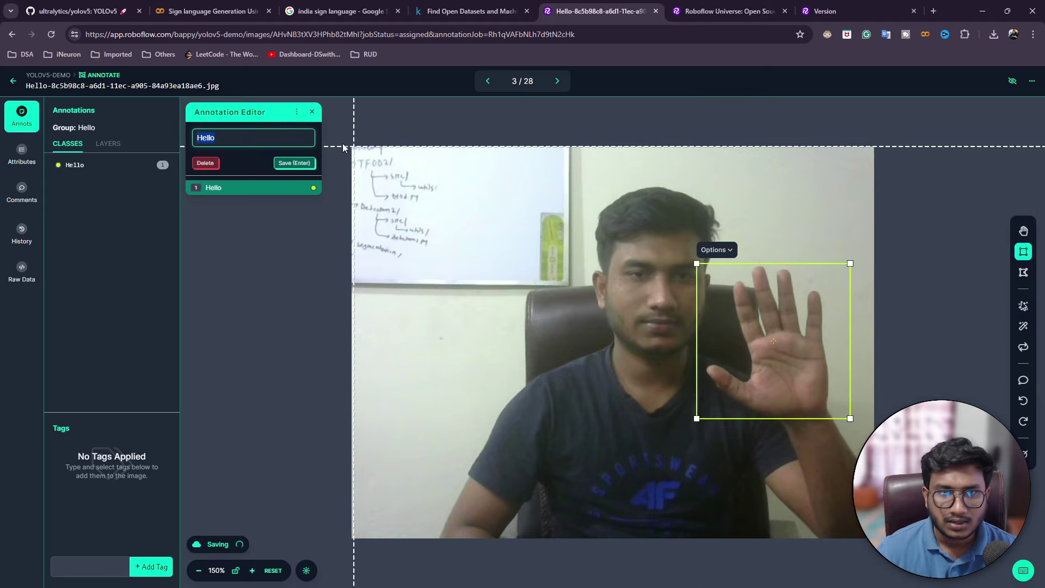
click(295, 164)
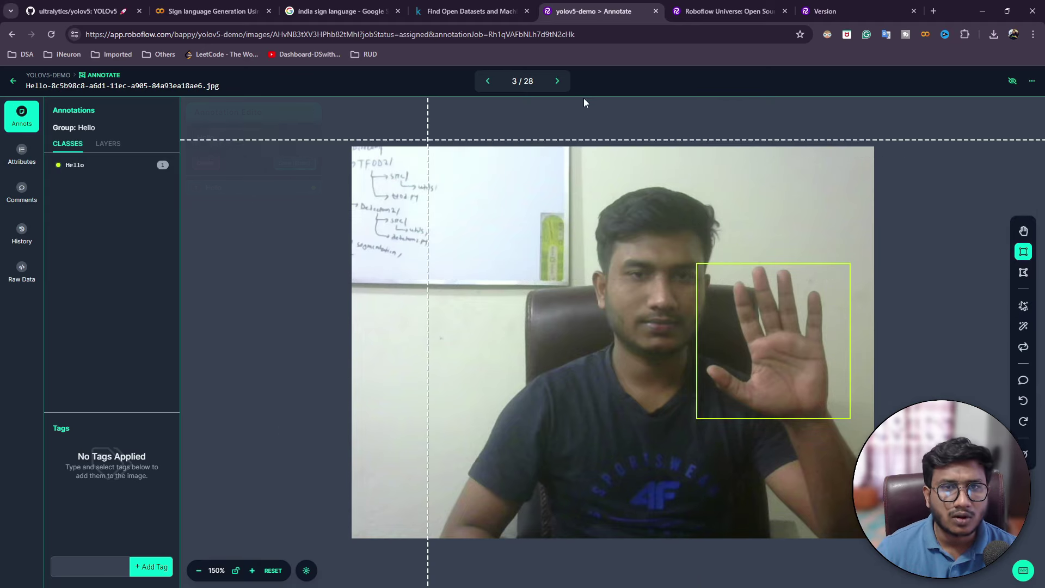
click(557, 81)
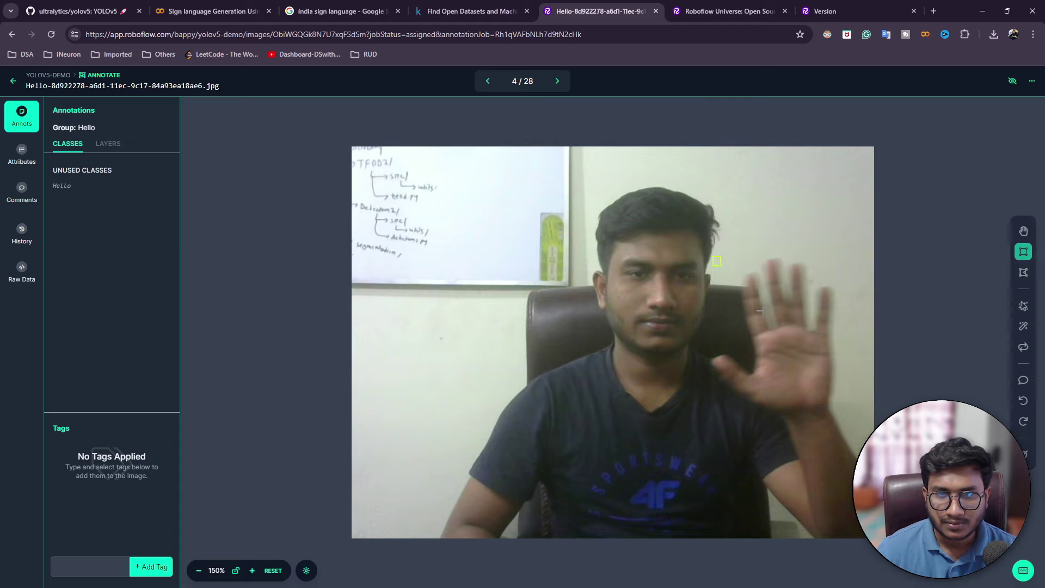
drag(713, 256, 850, 410)
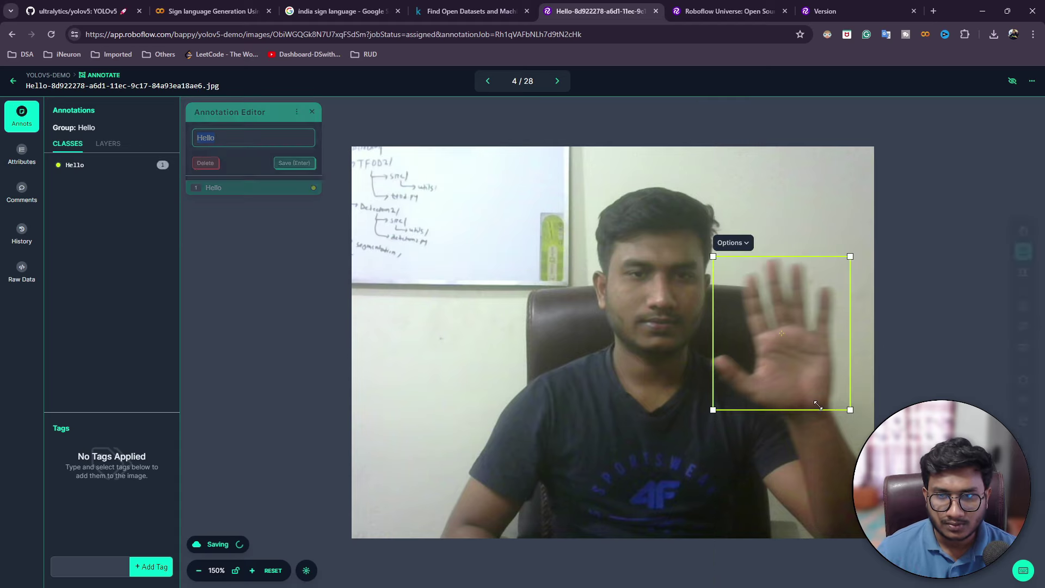
click(292, 163)
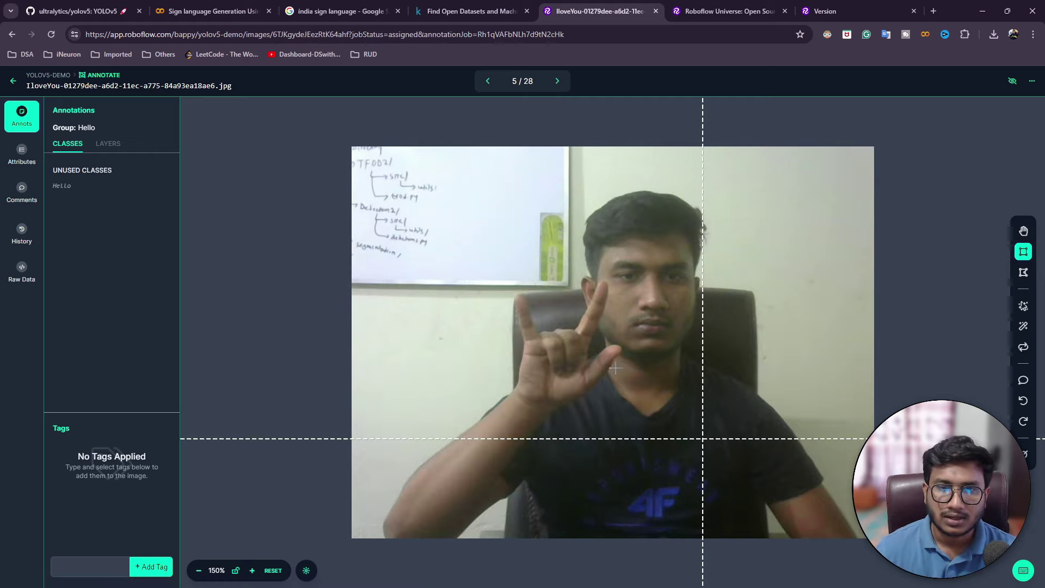
drag(488, 278, 647, 405)
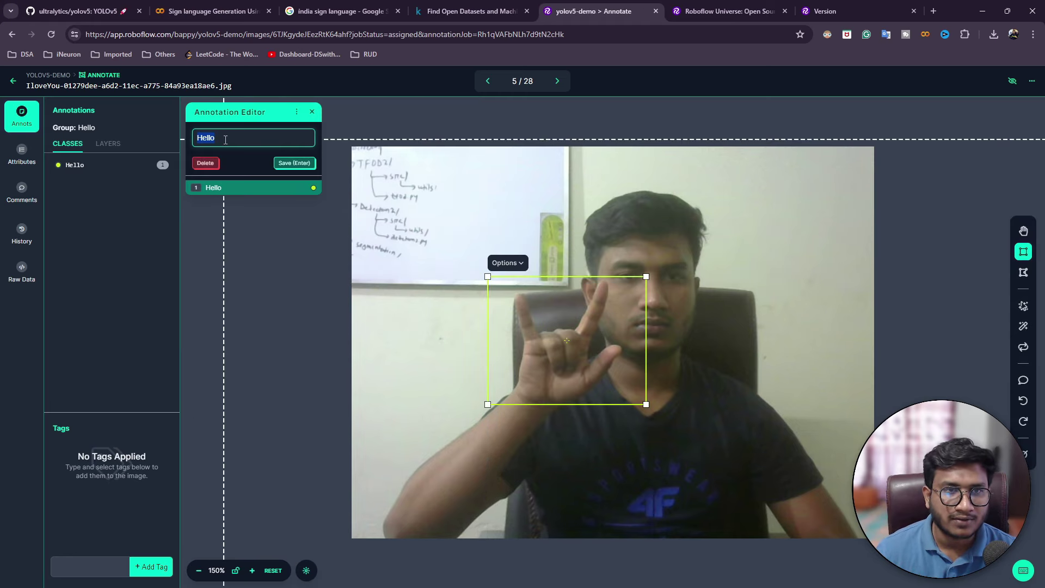
key(BackSpace)
key(BackSpace)
key(BackSpace)
key(BackSpace)
key(BackSpace)
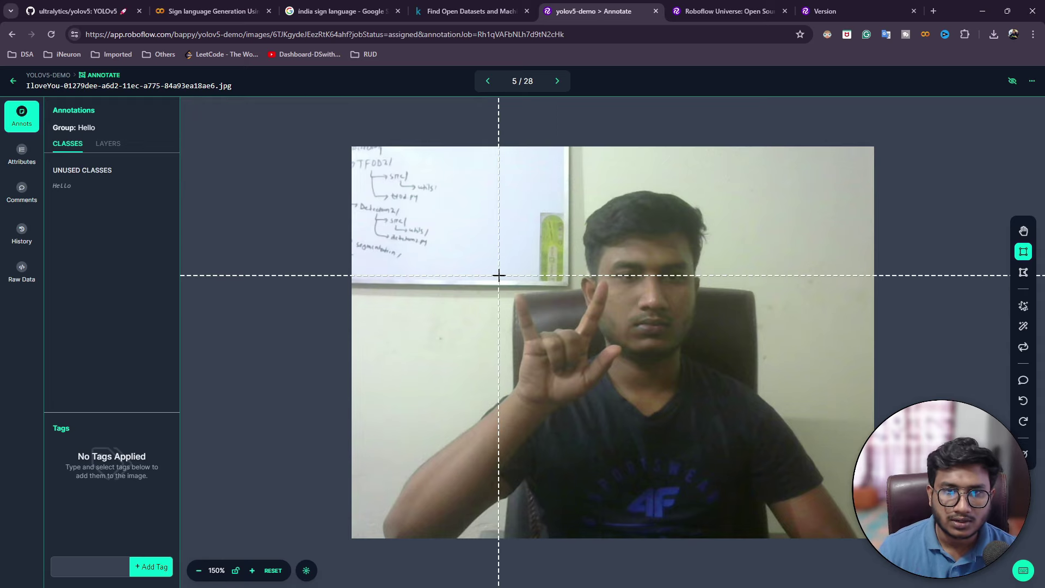
Step: Draw a bounding box around the hand sign in image 5, create the class ILoveYou for it, and advance to image 6
drag(499, 275, 651, 399)
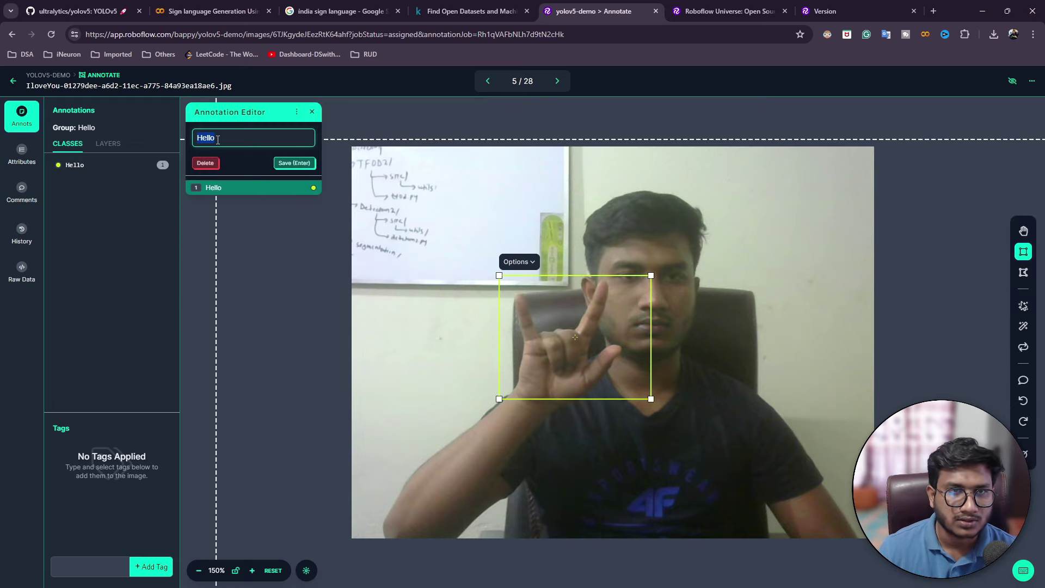
text(ILoveYou)
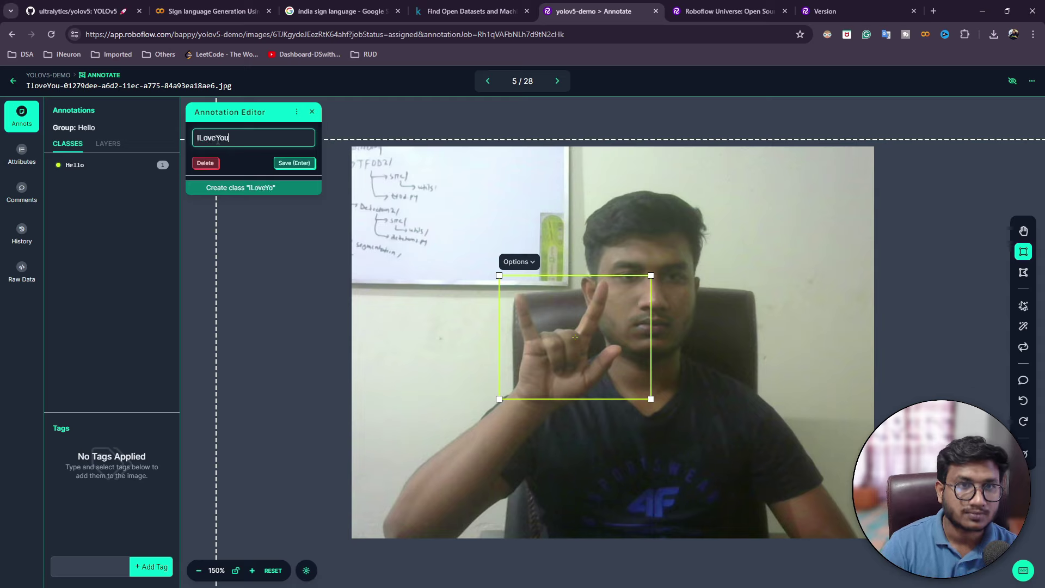
click(274, 188)
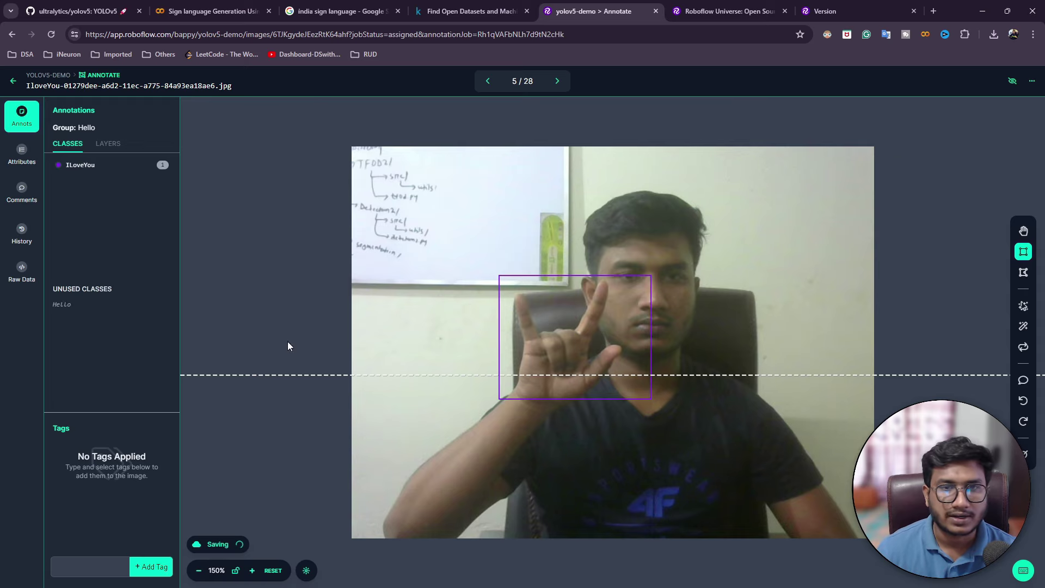
click(557, 81)
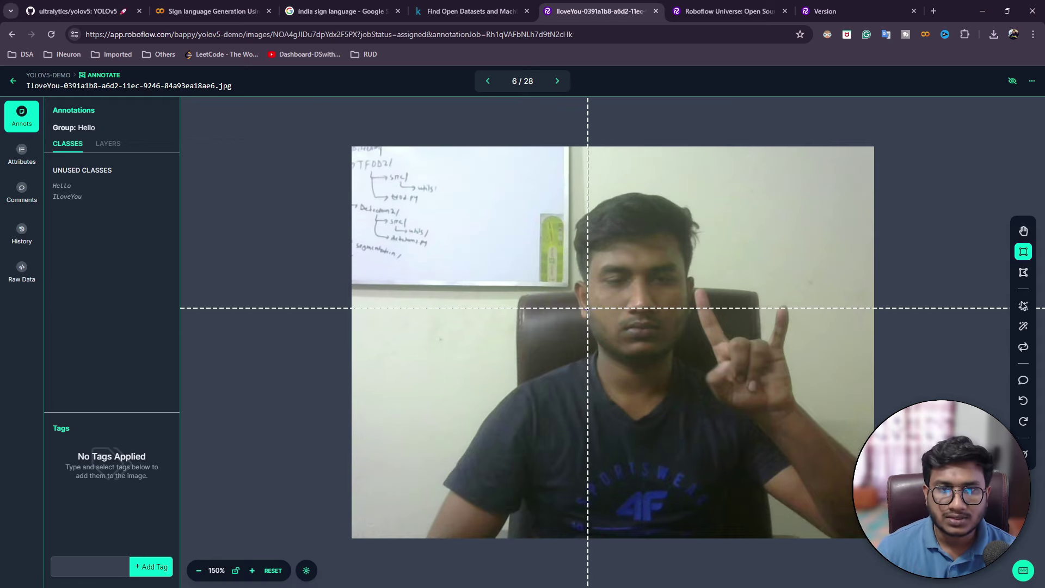
Step: Draw bounding boxes around the hand sign in images 6 and 7, saving both as class ILoveYou
mouse_move(667, 268)
mouse_down()
mouse_move(749, 373)
mouse_move(825, 422)
mouse_up()
click(294, 163)
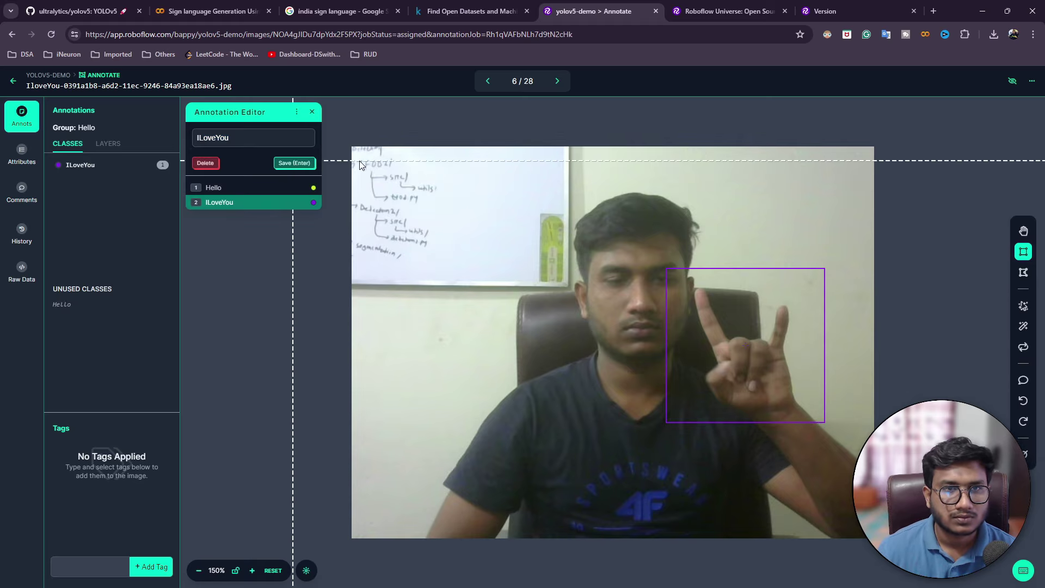
click(557, 81)
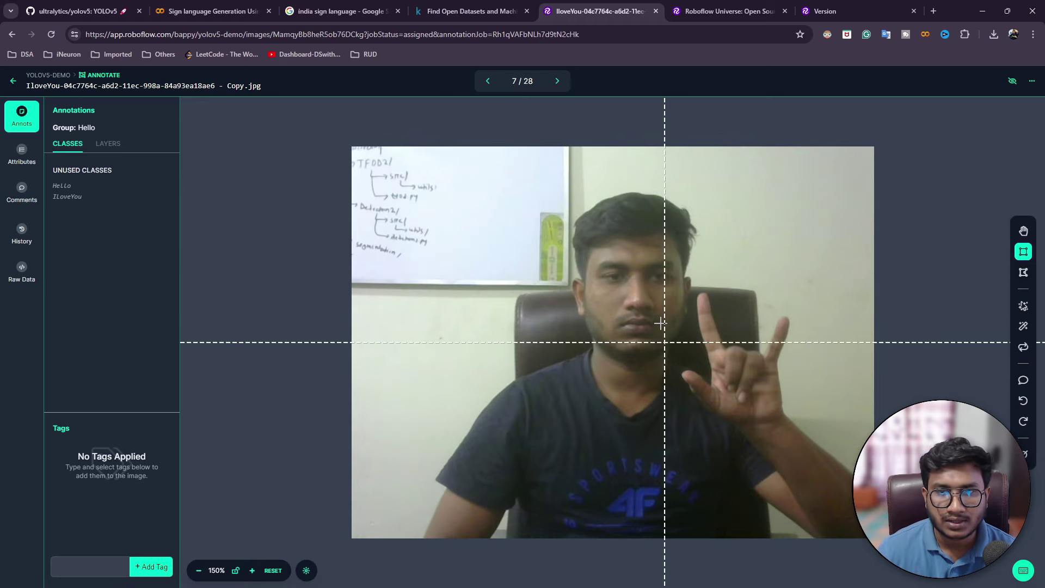
drag(665, 287, 823, 437)
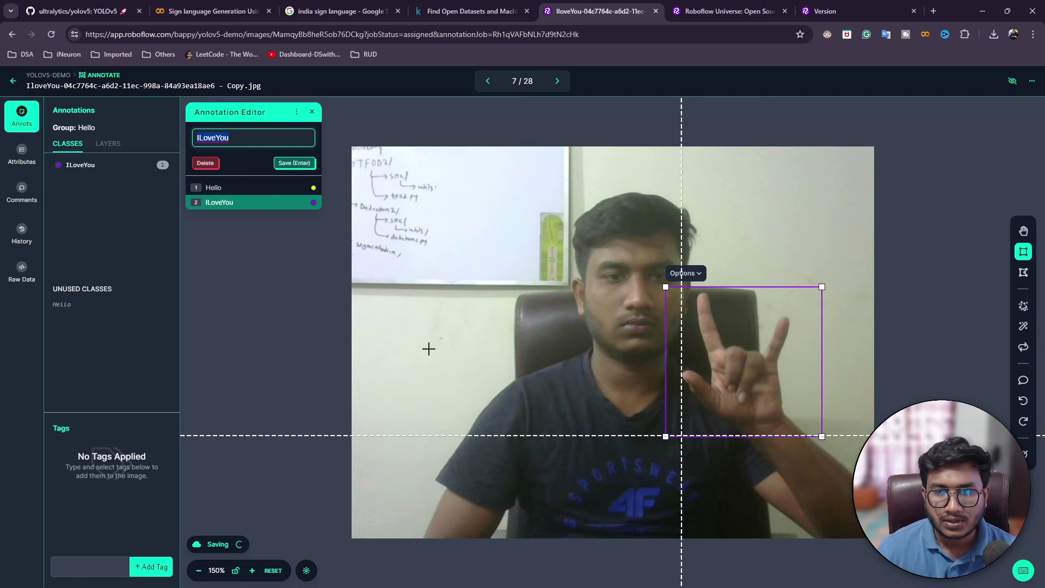
click(294, 163)
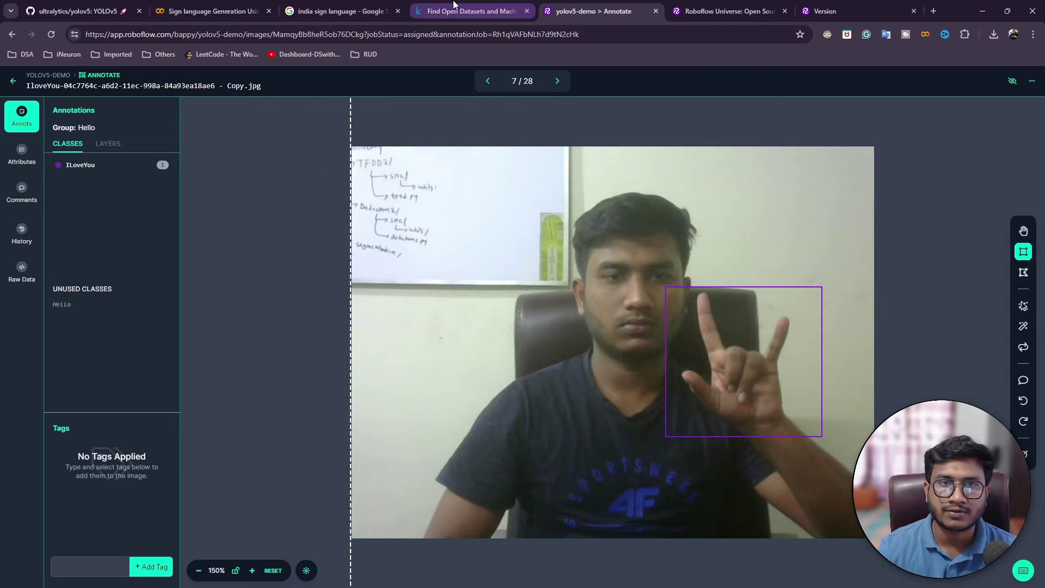
click(471, 10)
scroll(171, 459, down, 5)
click(724, 11)
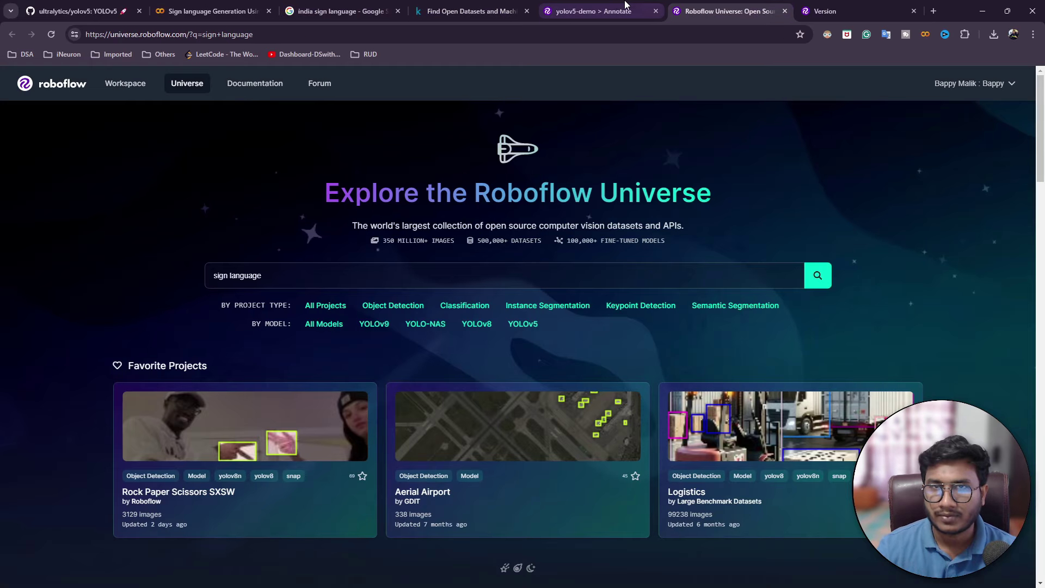
click(597, 11)
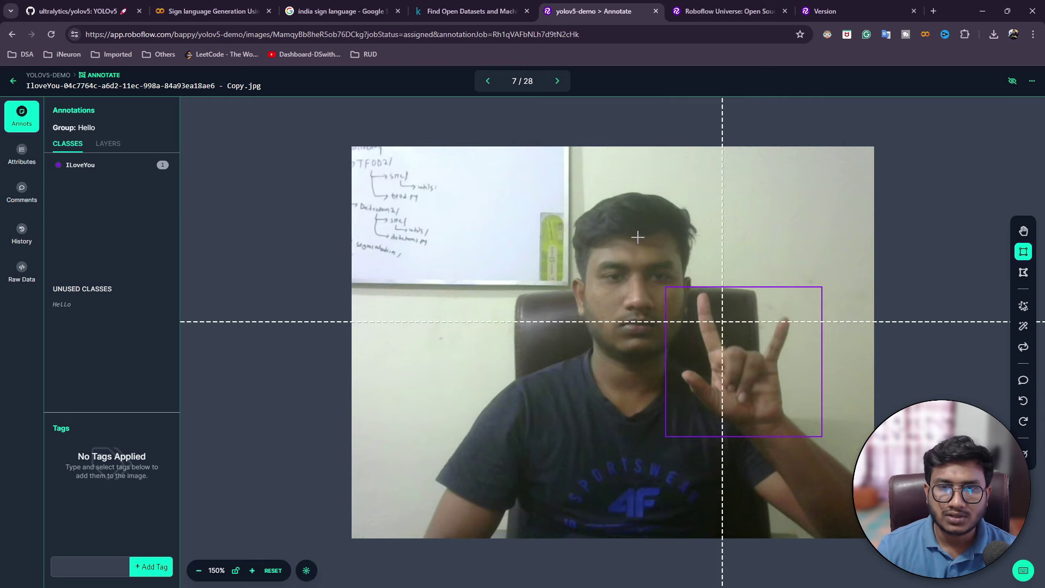
Step: Box the hand sign in image 8, save it as class ILoveYou, and advance to image 9
click(558, 81)
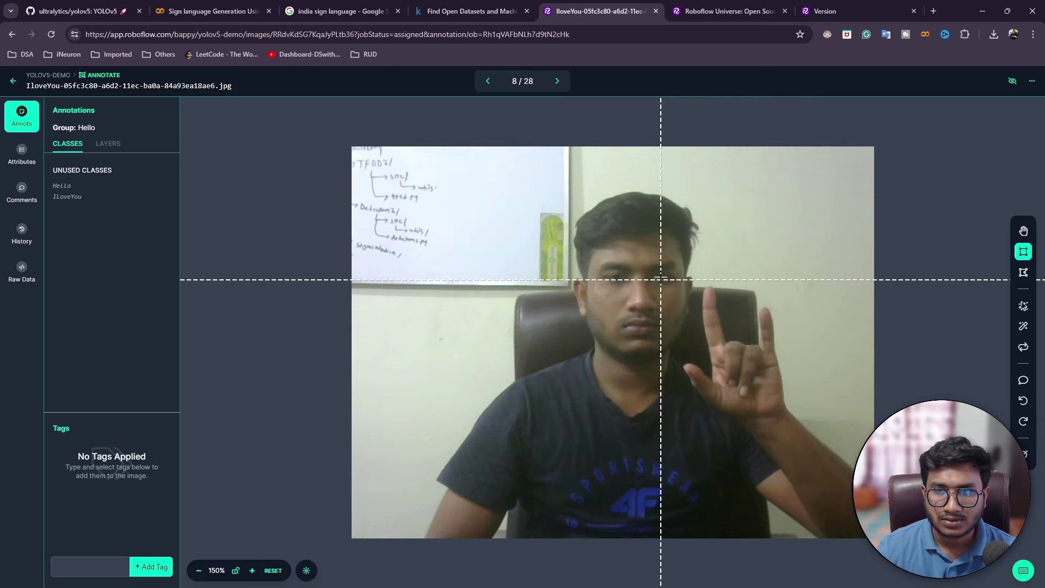
drag(661, 273, 813, 423)
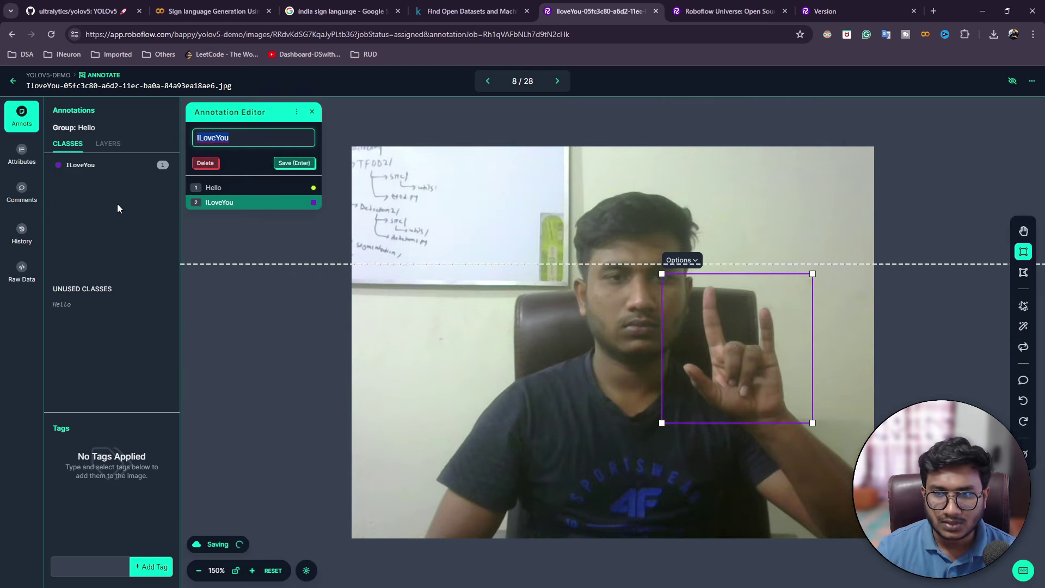
click(294, 163)
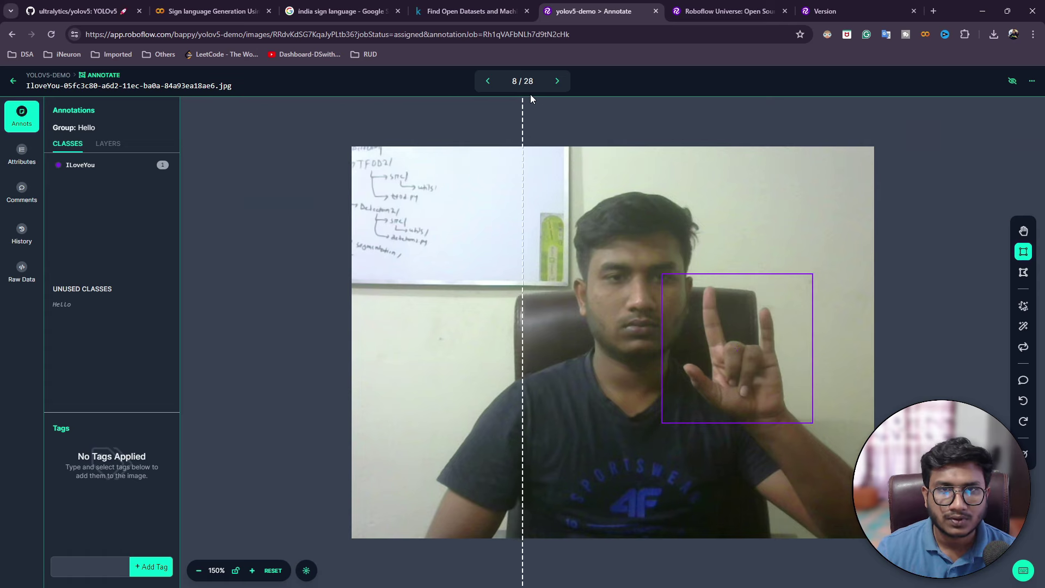
click(557, 80)
Step: Draw a bounding box around the hand sign in image 9, save it as the new class No, and advance to image 10
mouse_move(510, 277)
mouse_down()
mouse_move(688, 405)
mouse_move(678, 404)
mouse_up()
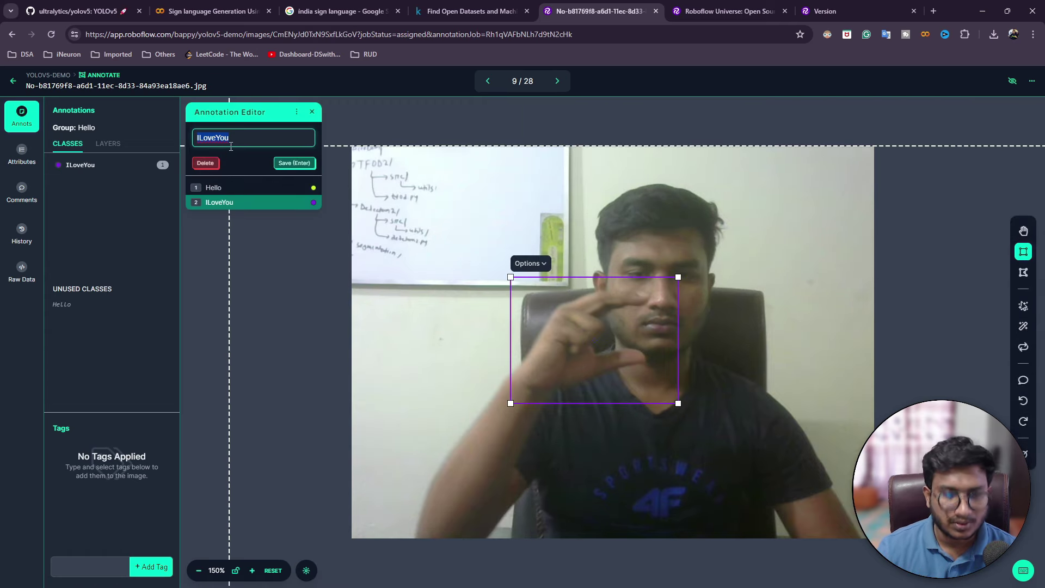
text(No)
click(289, 163)
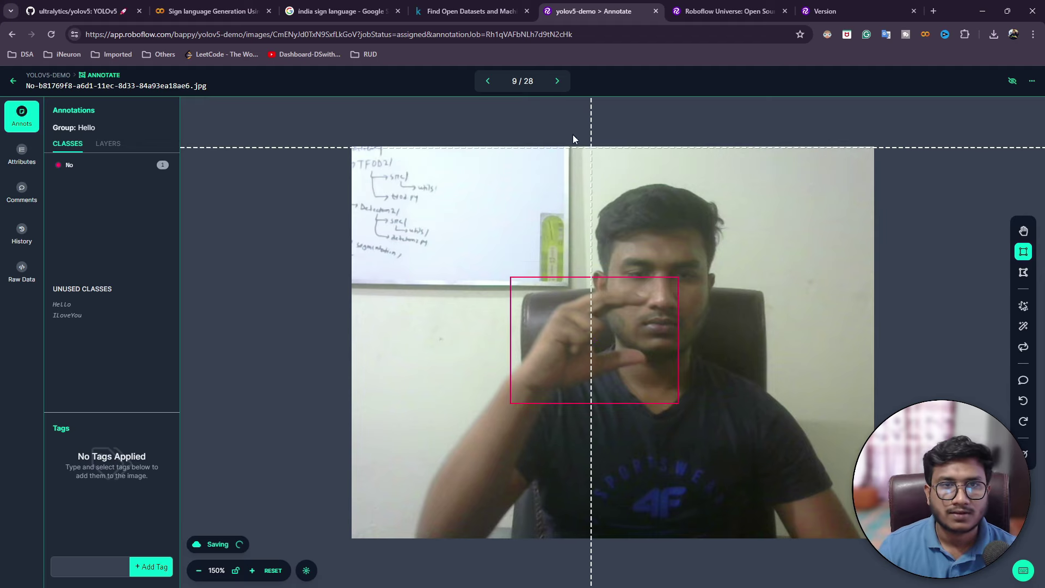
click(557, 81)
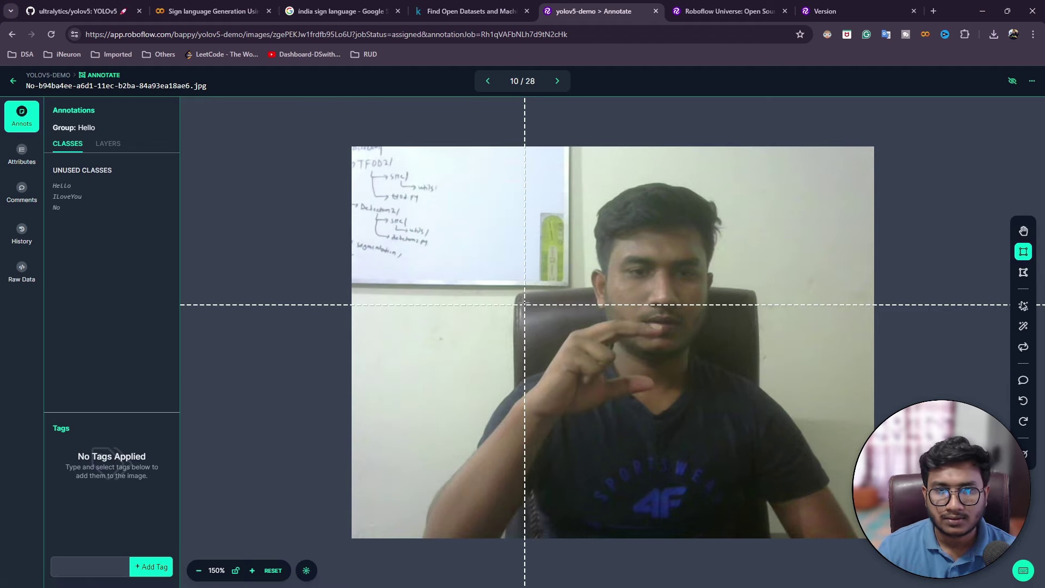
Step: Draw bounding boxes around the hand sign in images 10 and 11, save both as class No, and advance to image 12
mouse_move(521, 299)
mouse_down()
mouse_move(629, 404)
mouse_move(676, 426)
mouse_up()
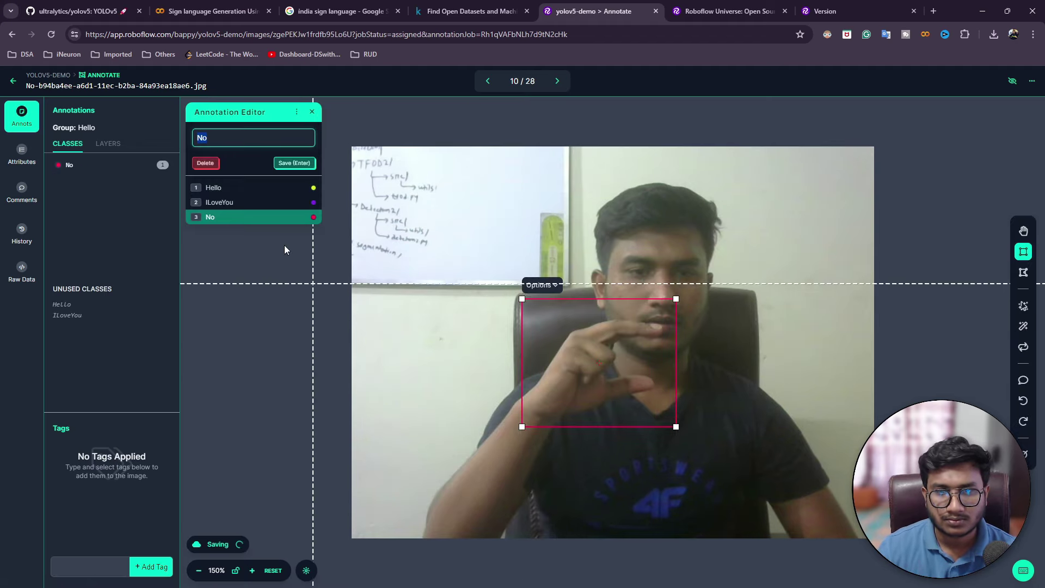
click(292, 164)
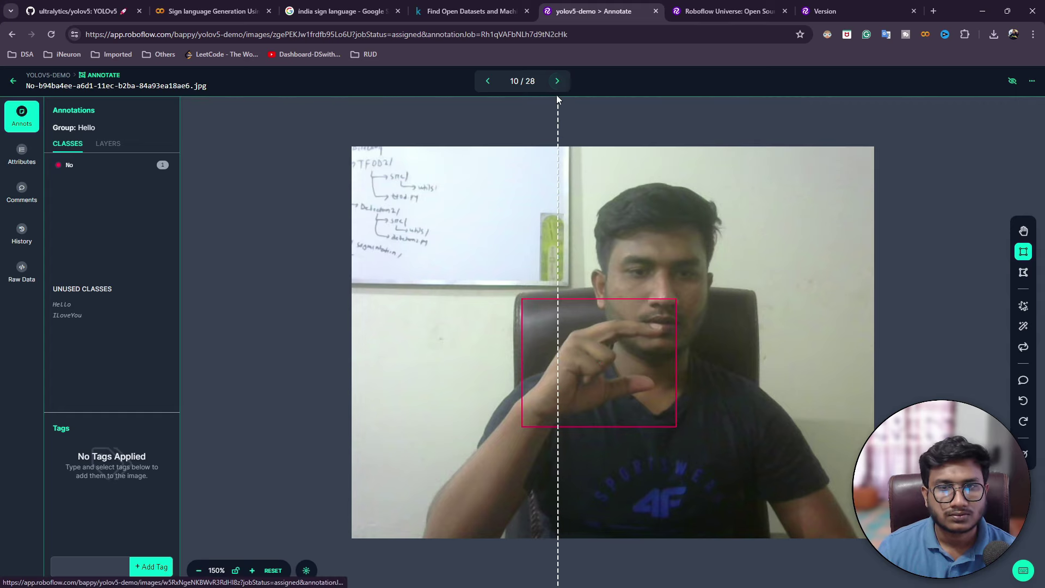
click(557, 81)
drag(529, 278, 684, 396)
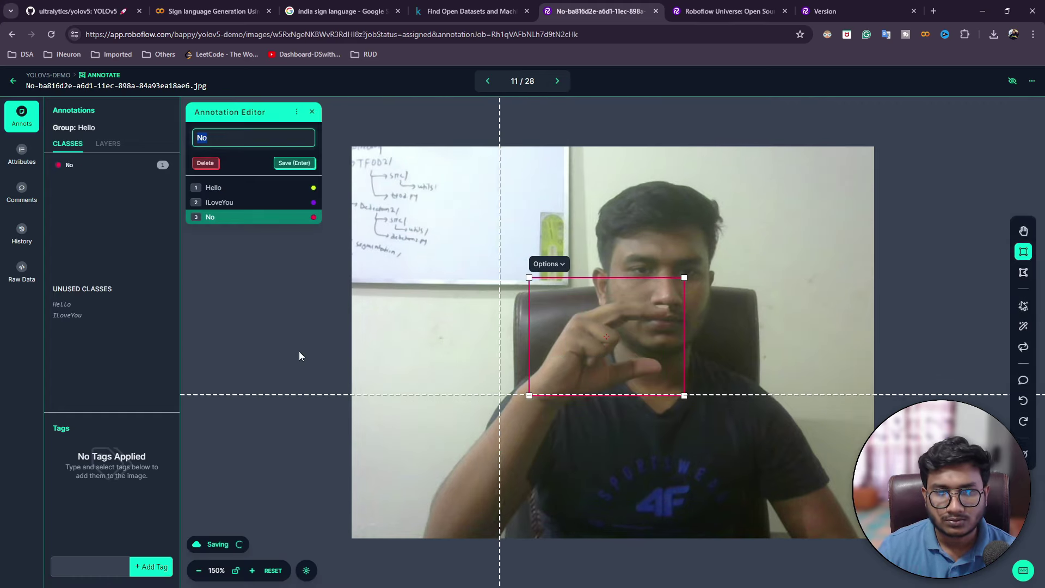
click(293, 163)
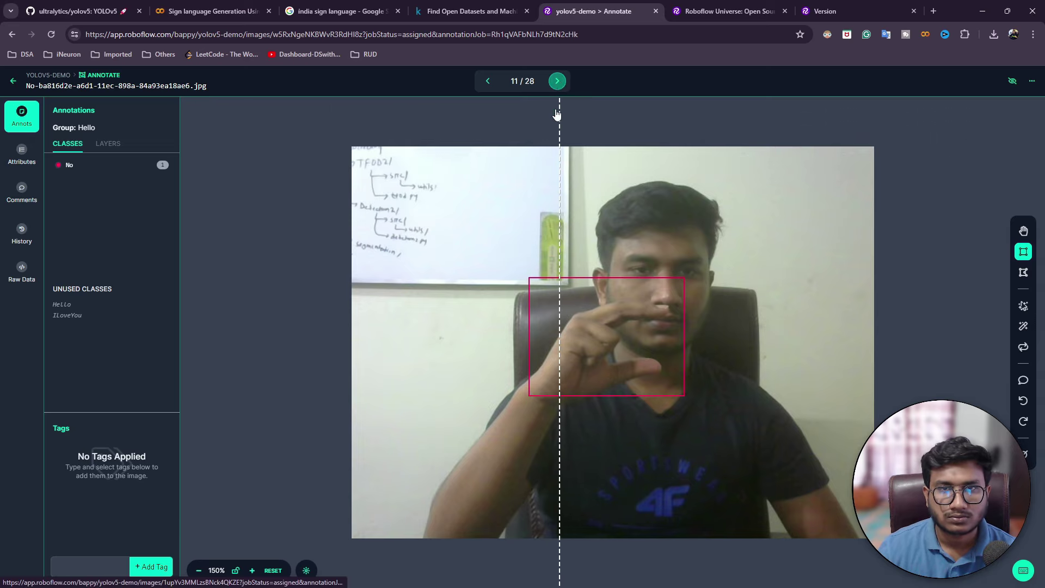
click(558, 81)
Step: Draw bounding boxes around the hand sign in images 12 and 13, save both as class No, and advance to image 14
mouse_move(501, 286)
mouse_down()
mouse_move(597, 376)
mouse_move(668, 399)
mouse_up()
click(293, 164)
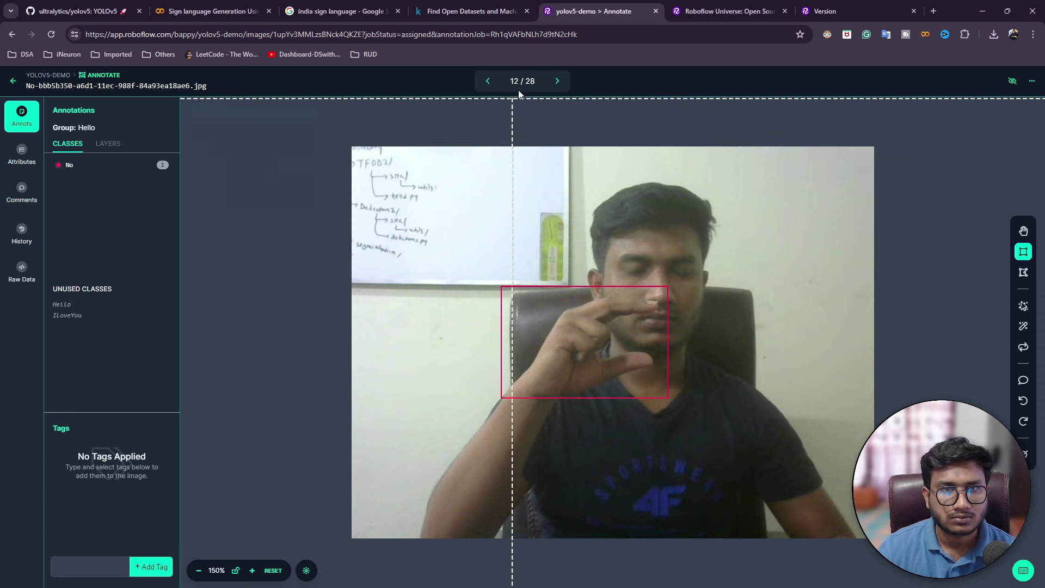
click(557, 81)
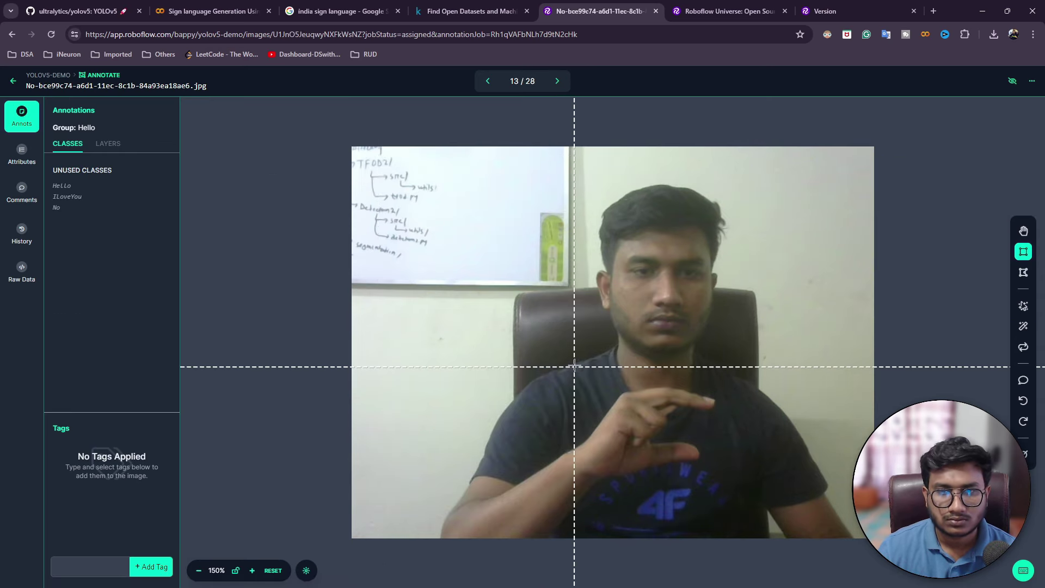
mouse_move(575, 365)
mouse_down()
mouse_move(730, 464)
mouse_move(736, 480)
mouse_up()
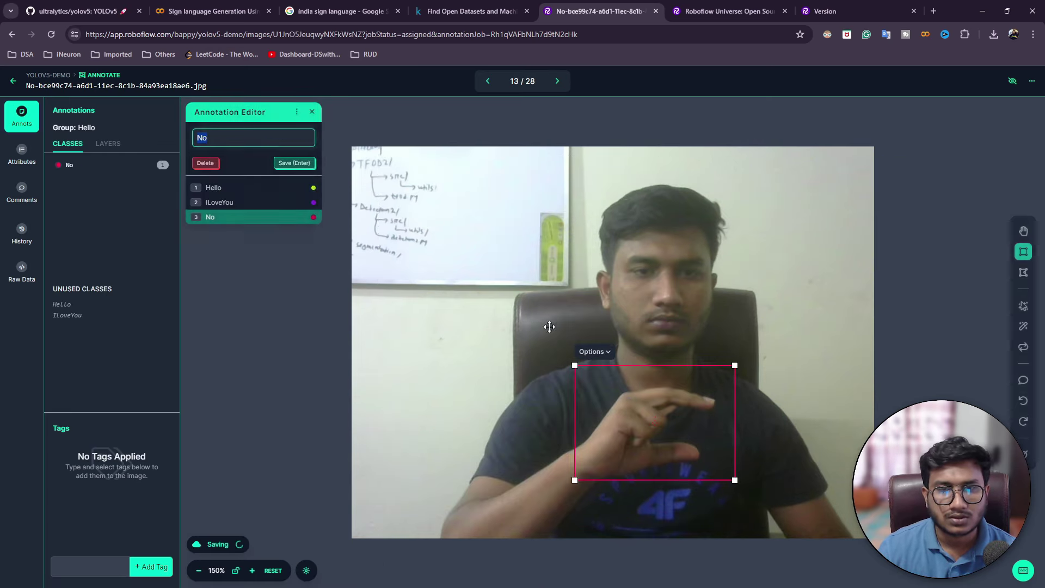
click(294, 163)
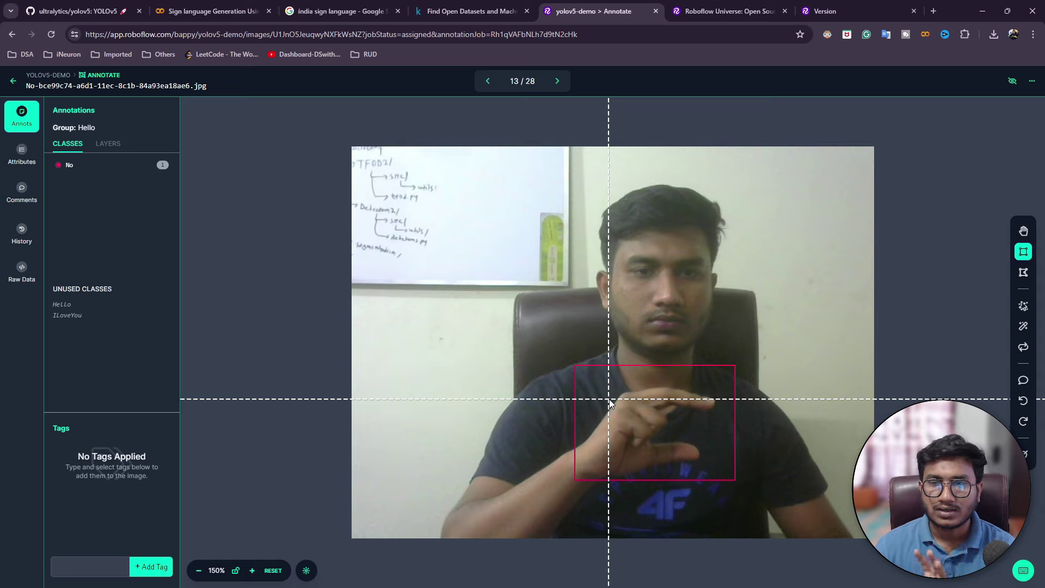
click(557, 81)
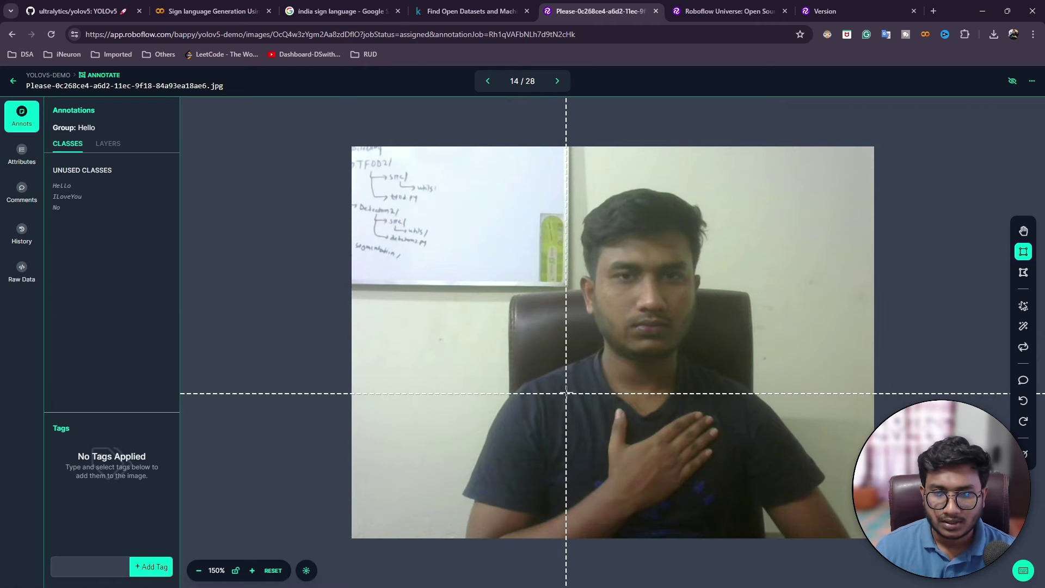
Step: Draw a bounding box around the hand sign in image 14, save it as the new class please, and advance to image 15
drag(567, 393, 746, 524)
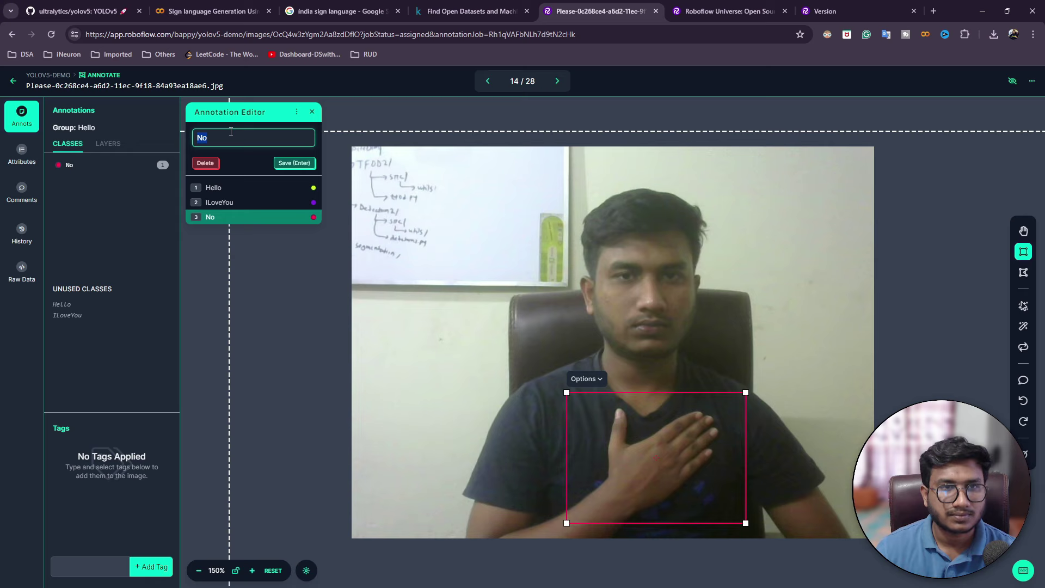
text(please)
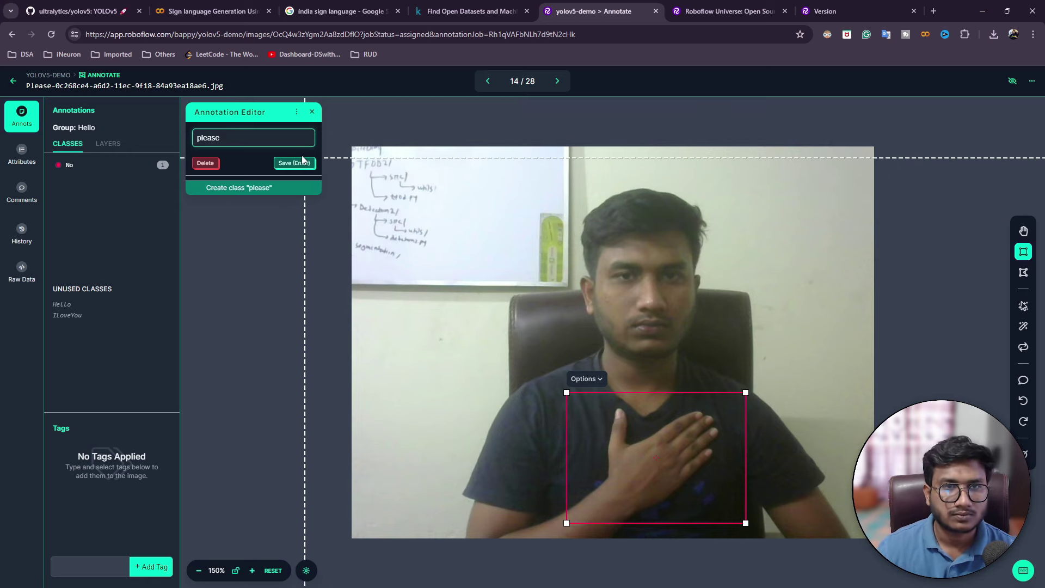
click(303, 163)
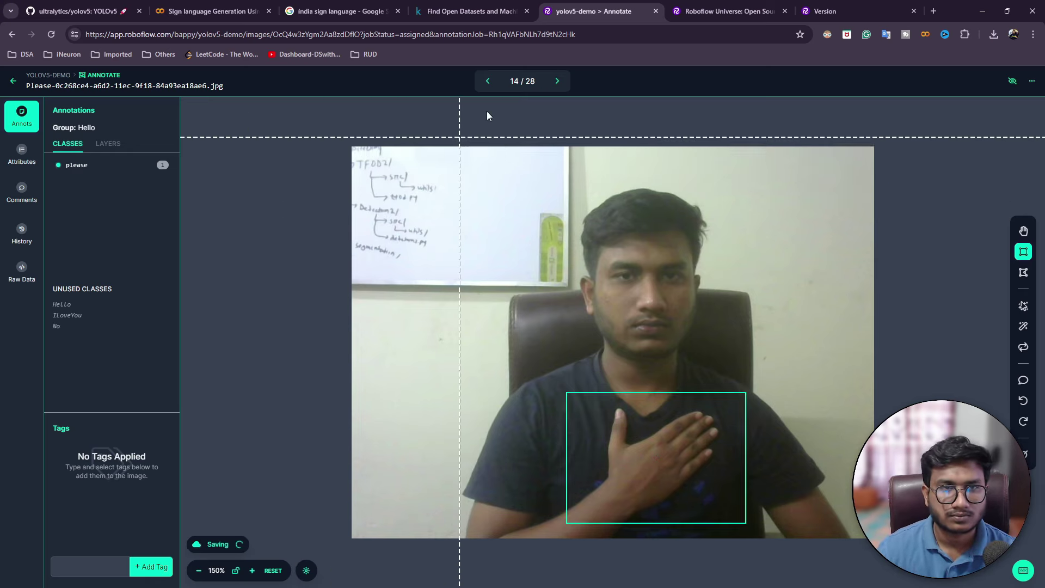
click(557, 81)
Step: Draw bounding boxes around the hand sign in images 15 and 16, save both as class please, and advance to image 17
drag(563, 392, 747, 518)
click(294, 163)
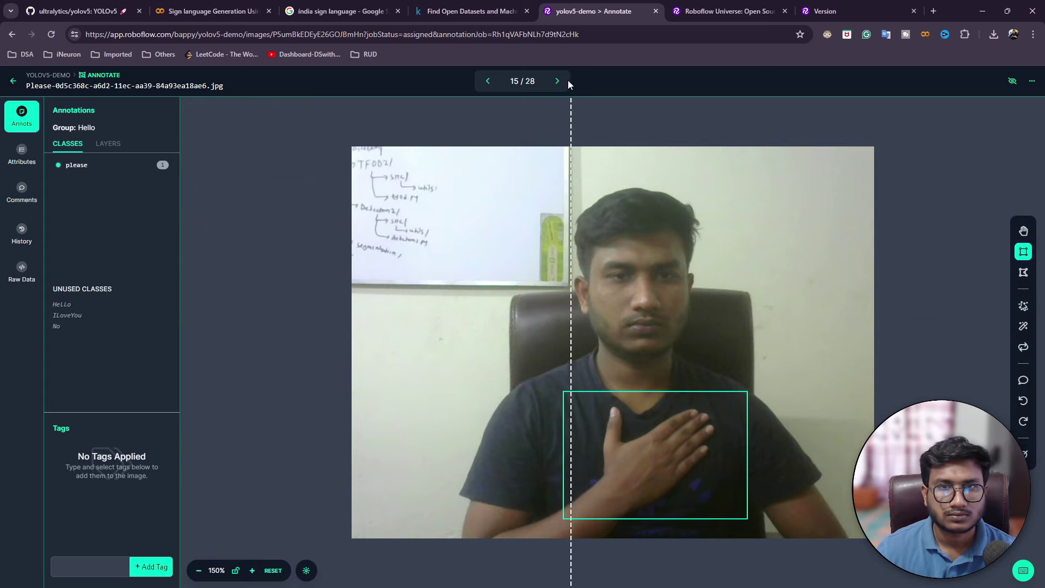
click(558, 80)
mouse_move(565, 391)
mouse_down()
mouse_move(688, 459)
mouse_move(758, 528)
mouse_move(761, 518)
mouse_up()
click(295, 163)
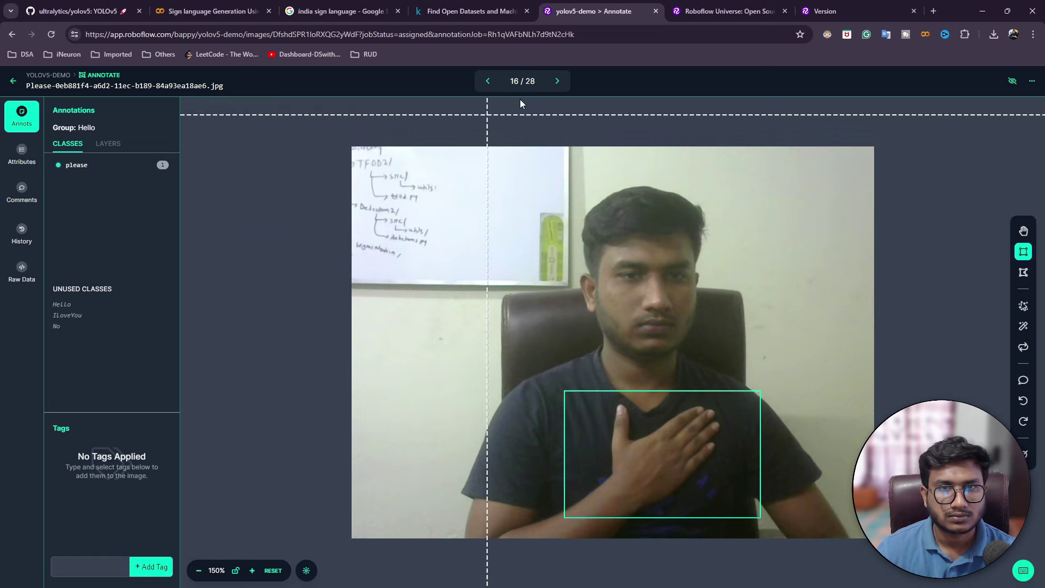
click(565, 81)
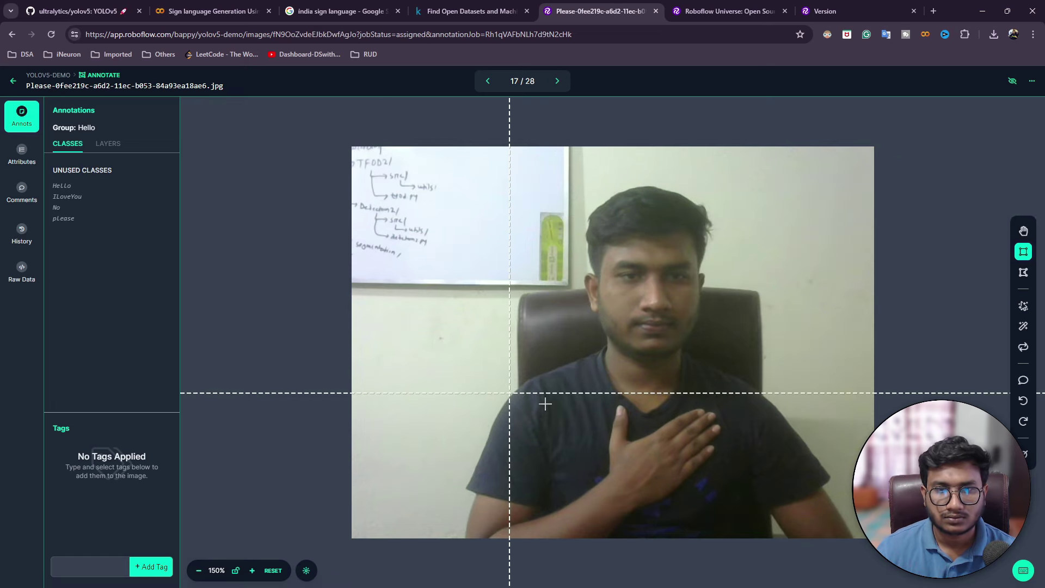
Step: Draw bounding boxes around the hand sign in images 17 and 18, save both as class please, and advance to image 19
drag(550, 390, 743, 512)
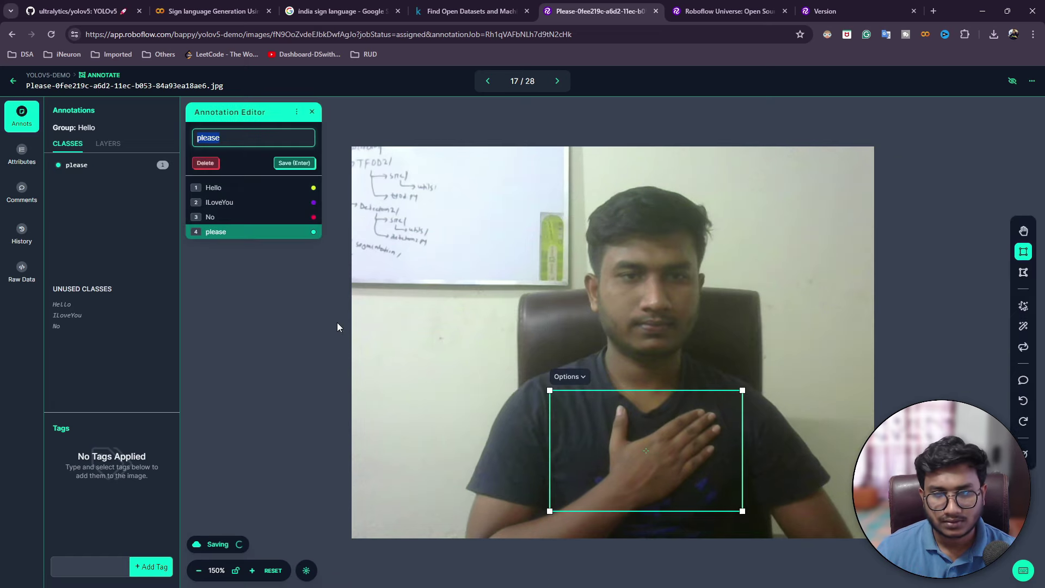
click(293, 164)
click(557, 81)
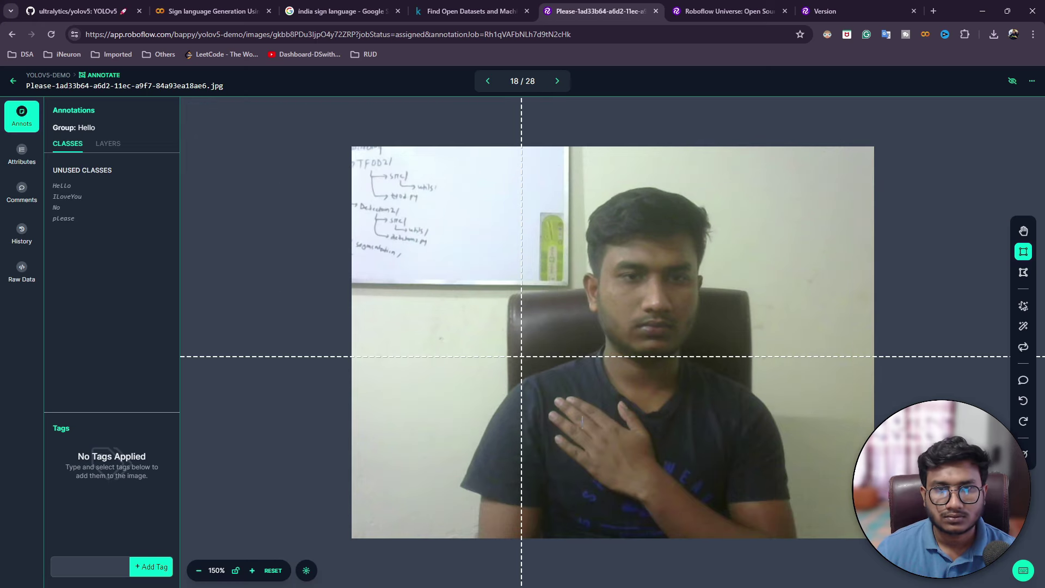
mouse_move(539, 376)
mouse_down()
mouse_move(669, 500)
mouse_move(752, 541)
mouse_move(738, 526)
mouse_up()
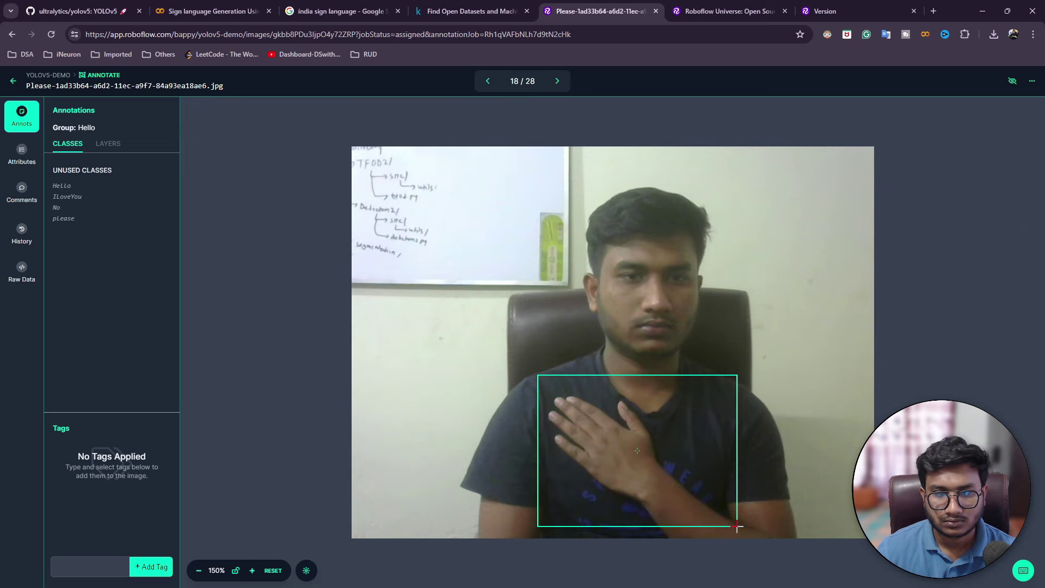
click(294, 163)
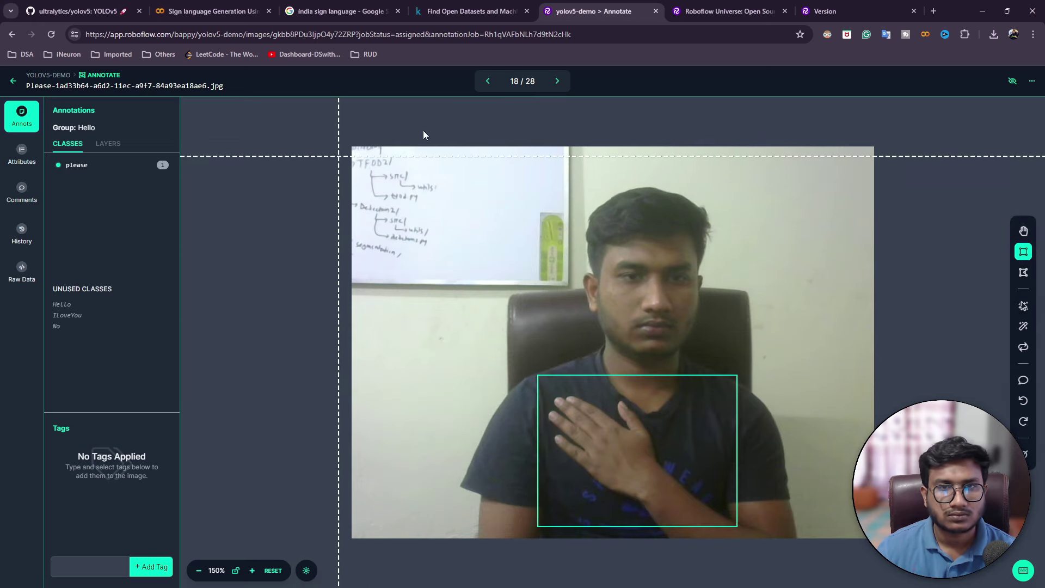
click(558, 81)
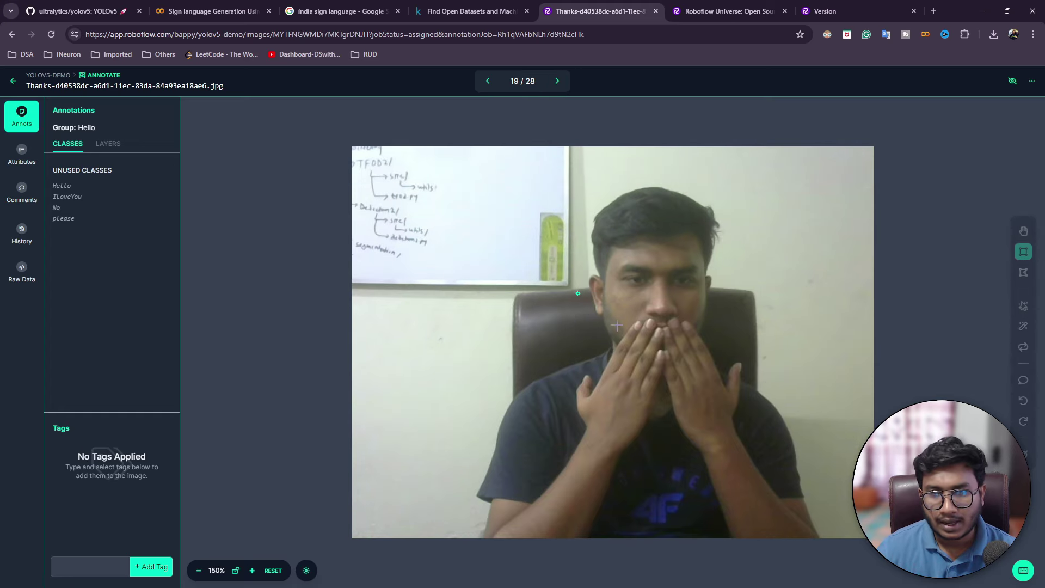
Step: Draw a bounding box around both hands in image 19, save it as the new class Thanks, and advance to image 20
drag(576, 292, 758, 460)
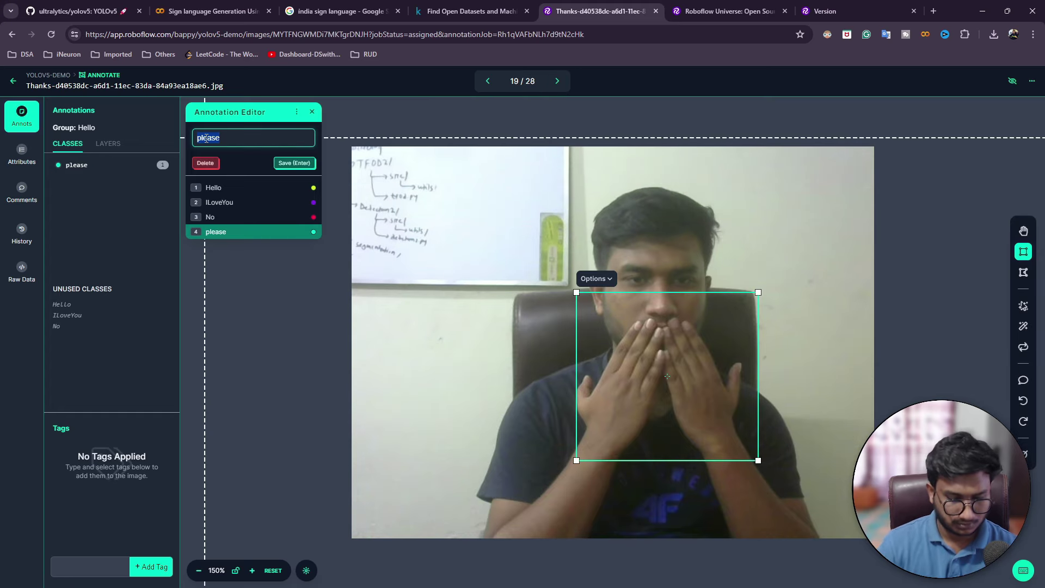
text(Thanks)
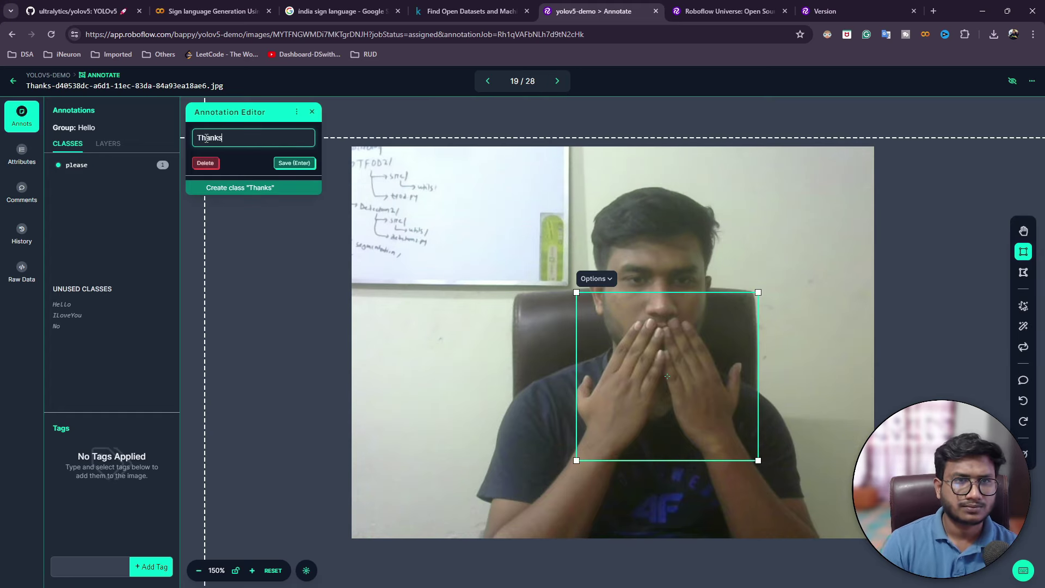
click(305, 164)
click(555, 81)
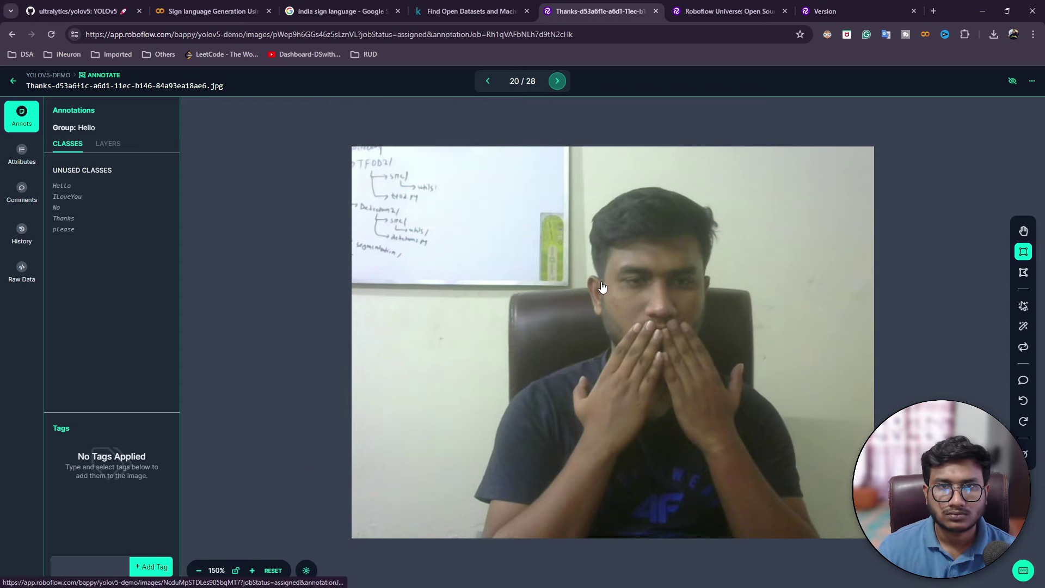
Step: Draw bounding boxes around both hands in images 20 and 21, save them as class Thanks, and advance to image 22
drag(541, 296, 728, 432)
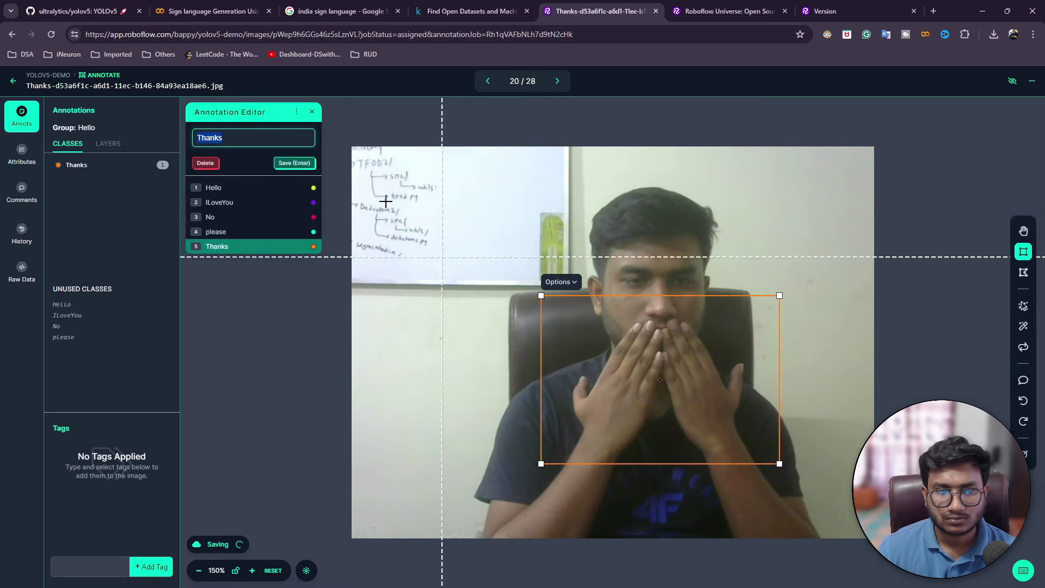
click(292, 163)
click(556, 82)
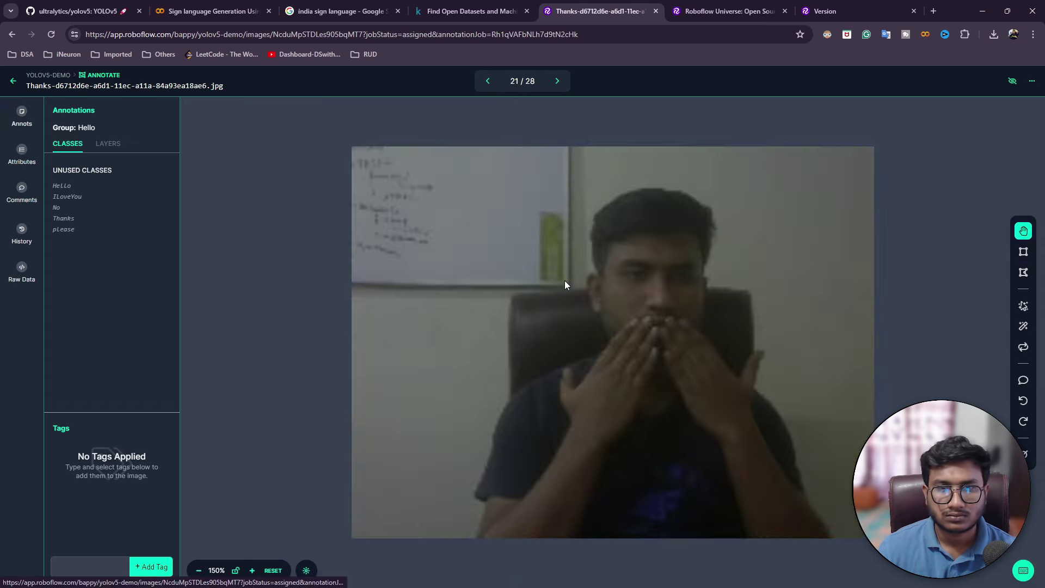
drag(538, 295, 788, 445)
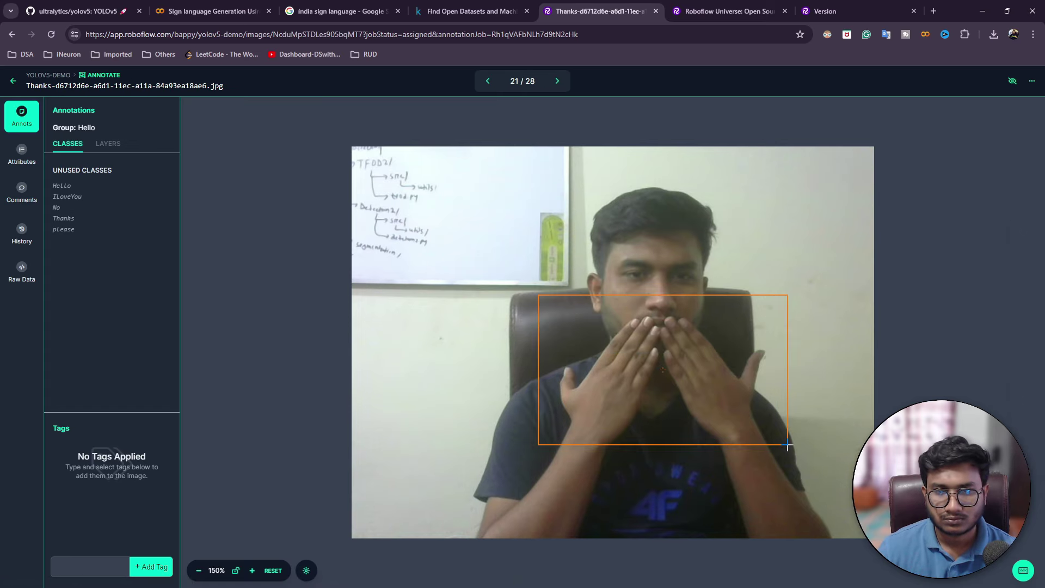
click(294, 162)
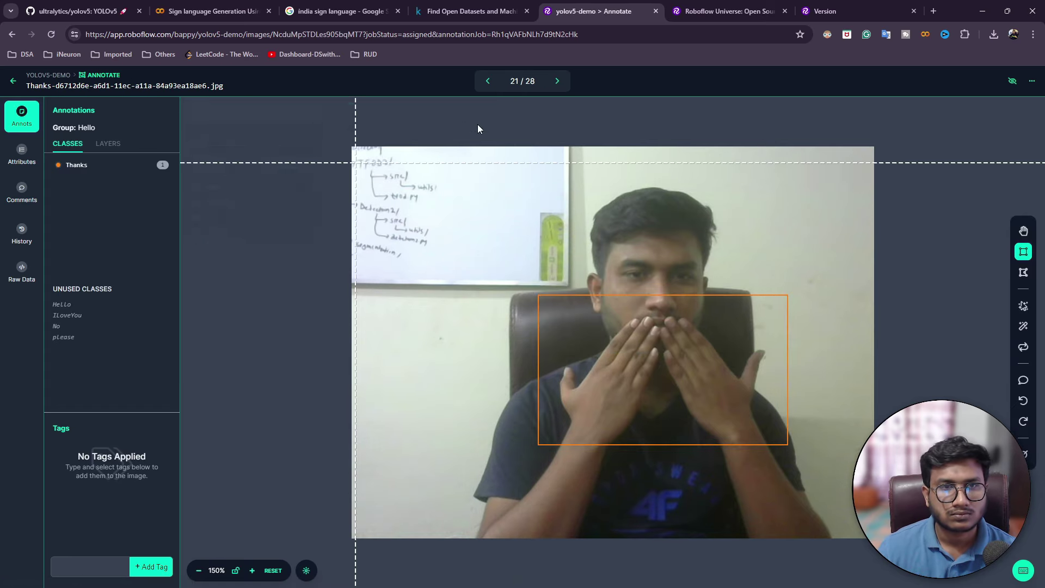
click(558, 81)
Step: Draw bounding boxes around both hands in images 22 and 23, save them as class Thanks, and advance to image 24
drag(523, 302, 780, 450)
click(287, 163)
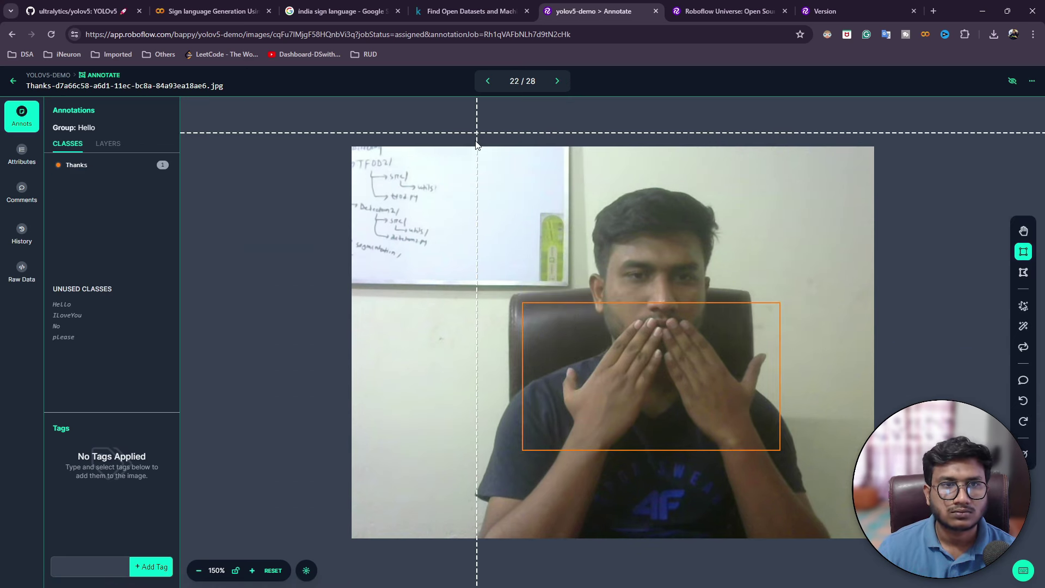
click(563, 82)
drag(543, 319, 782, 445)
click(294, 164)
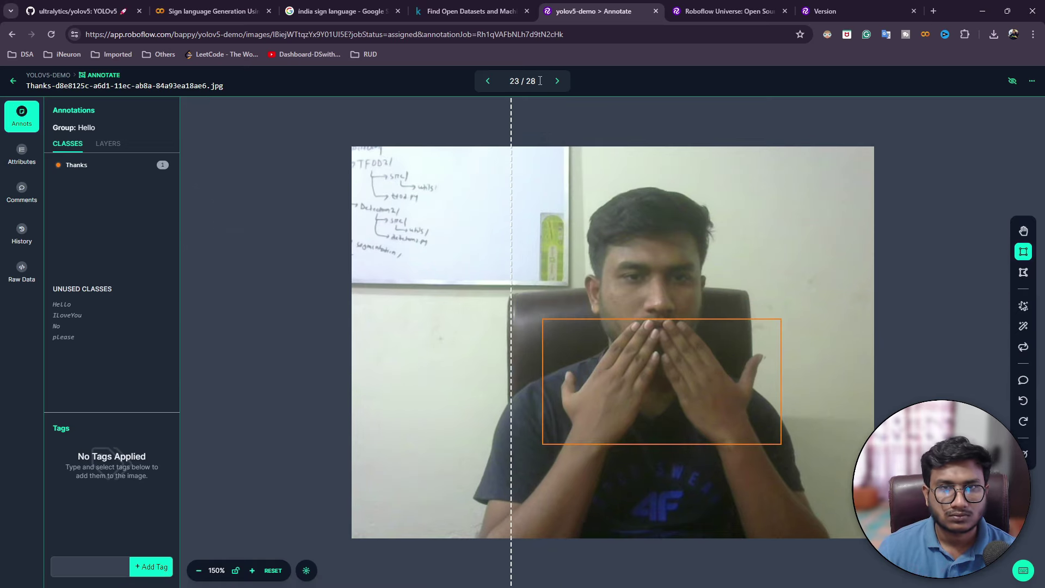
click(561, 81)
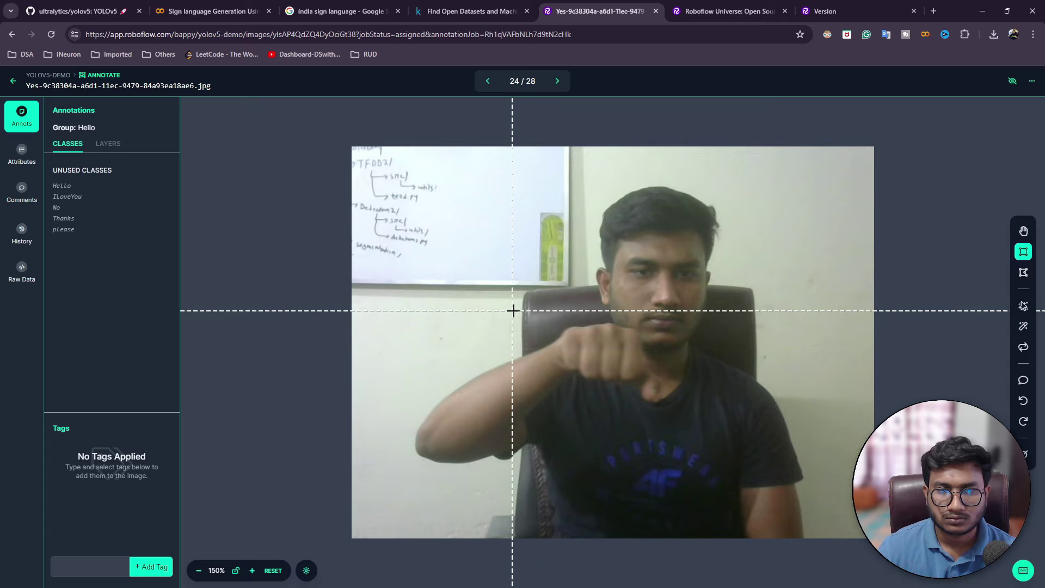
Step: Draw a bounding box around the fist in image 24, save it as the new class yes, and advance to image 25
drag(513, 311, 677, 398)
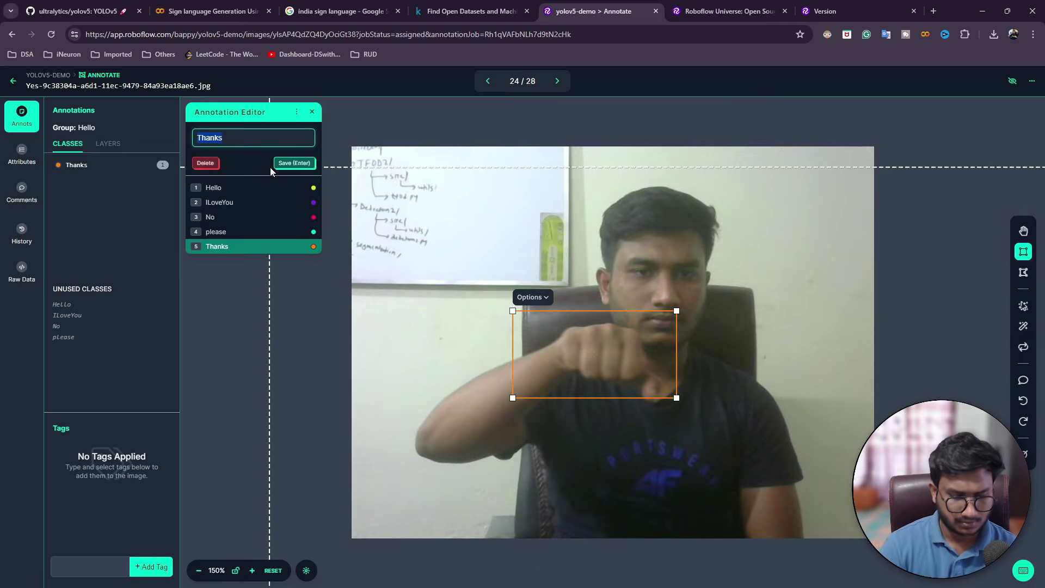
text(yes)
key(Return)
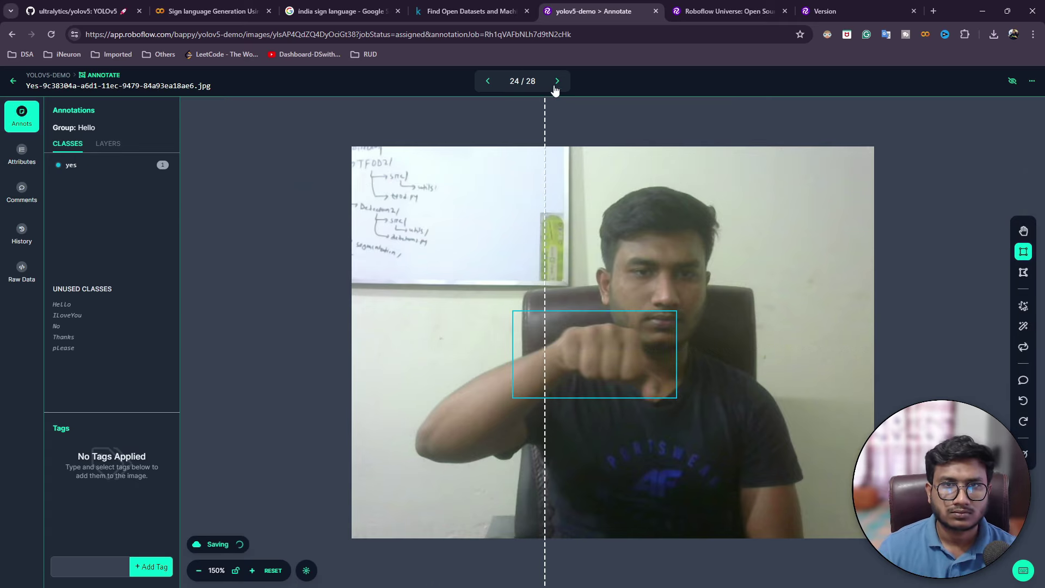
click(555, 84)
Step: Draw bounding boxes around the fist in images 25 and 26, save both as class yes, and advance to image 27
mouse_move(536, 306)
mouse_down()
mouse_move(611, 397)
mouse_move(666, 405)
mouse_up()
key(Return)
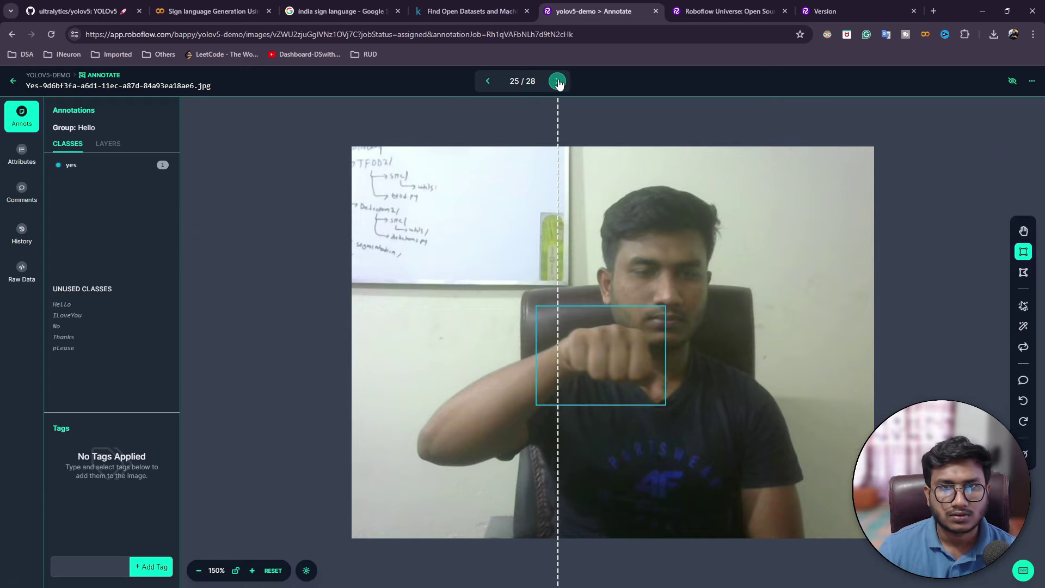
click(559, 82)
drag(492, 292, 632, 386)
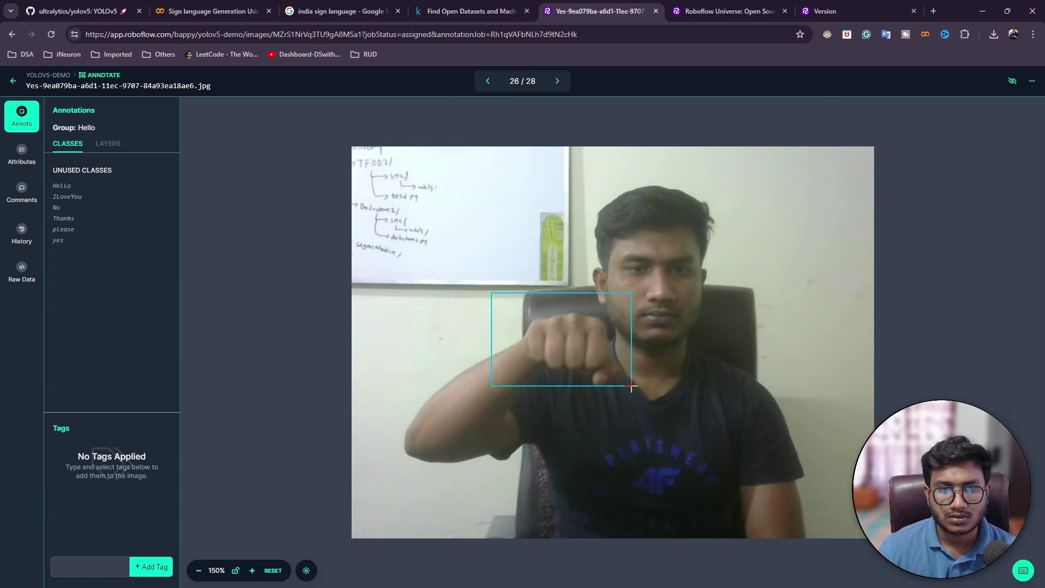
click(296, 162)
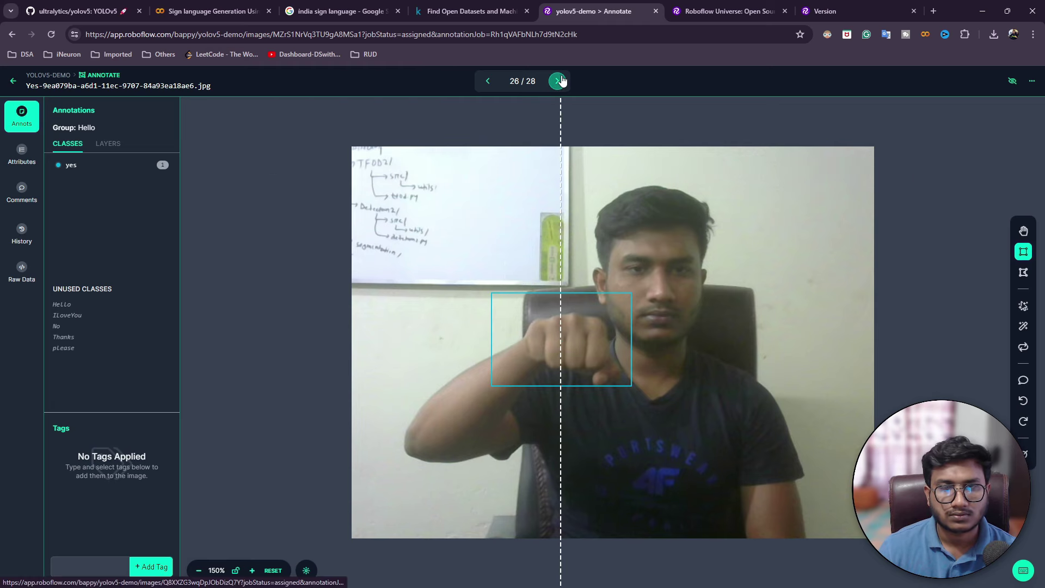
click(558, 80)
Step: Draw bounding boxes around the fist in images 27 and 28 and save both as class yes
mouse_move(521, 310)
mouse_down()
mouse_move(625, 424)
mouse_move(670, 444)
mouse_up()
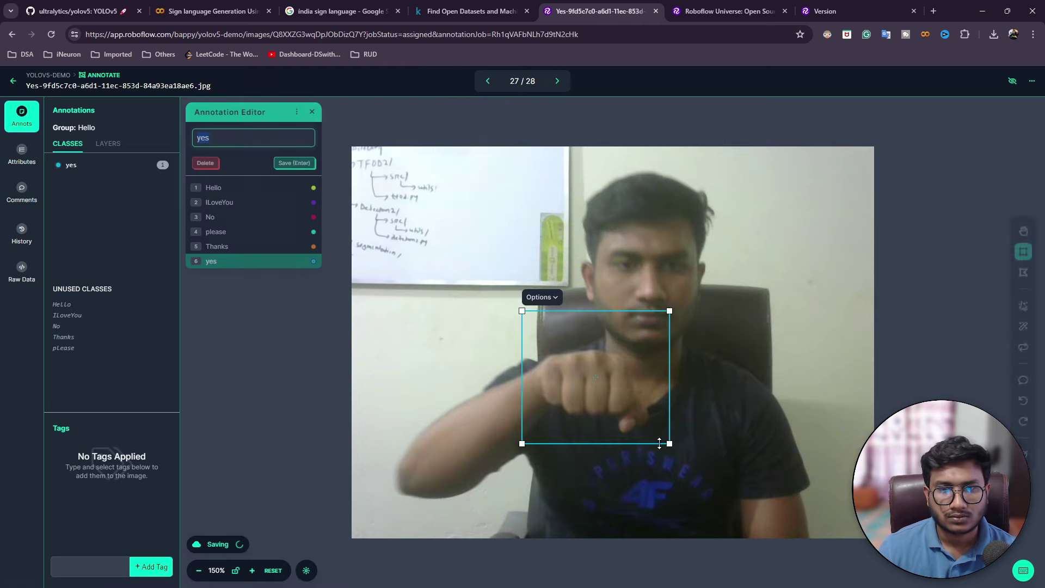
click(294, 163)
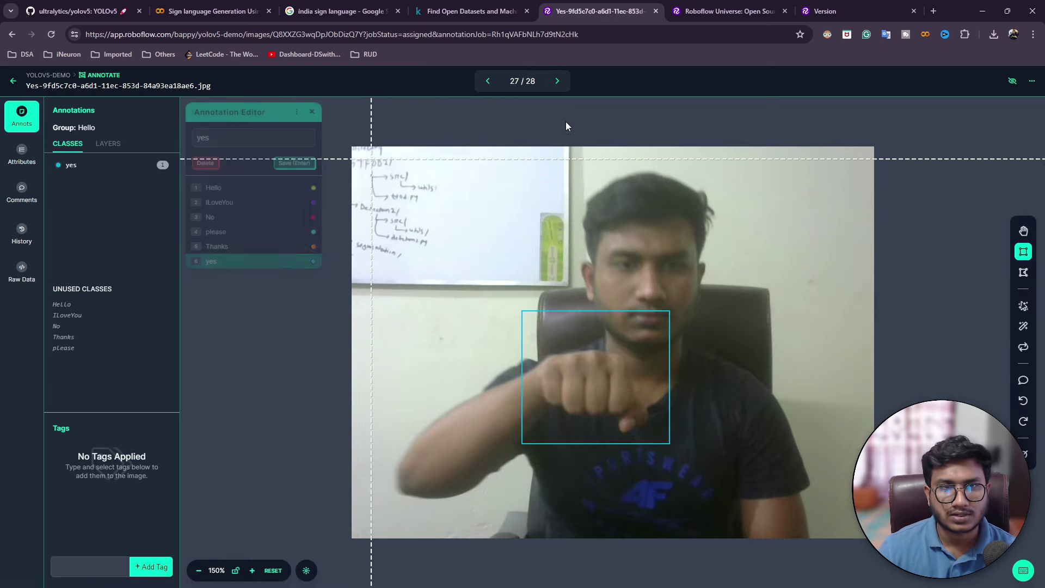
click(557, 81)
drag(706, 296, 867, 412)
click(295, 163)
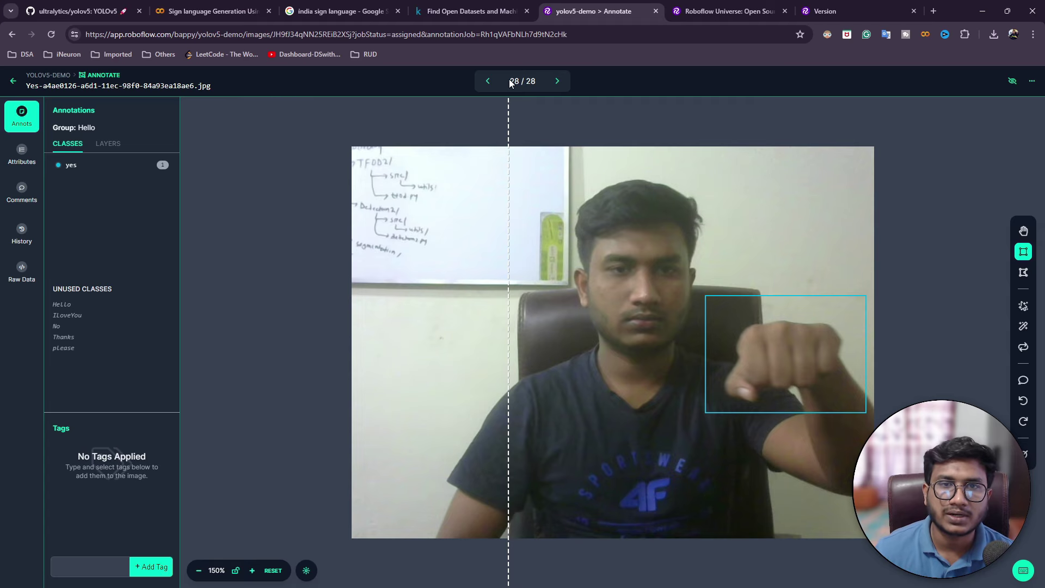
Step: Return to the annotation job and add the 28 annotated images to the dataset, split 70% train, 20% valid and 10% test
click(13, 82)
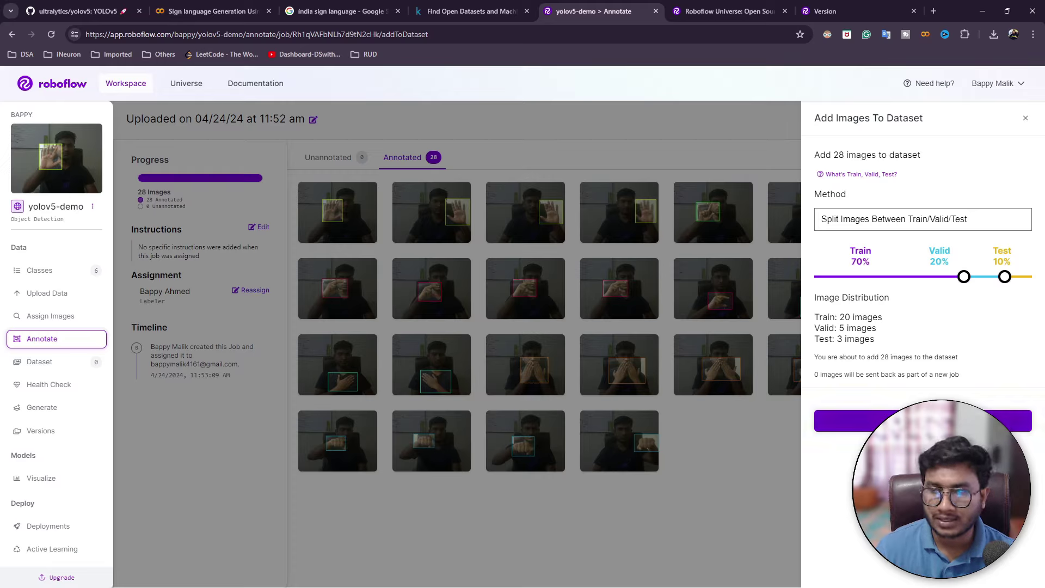
click(852, 426)
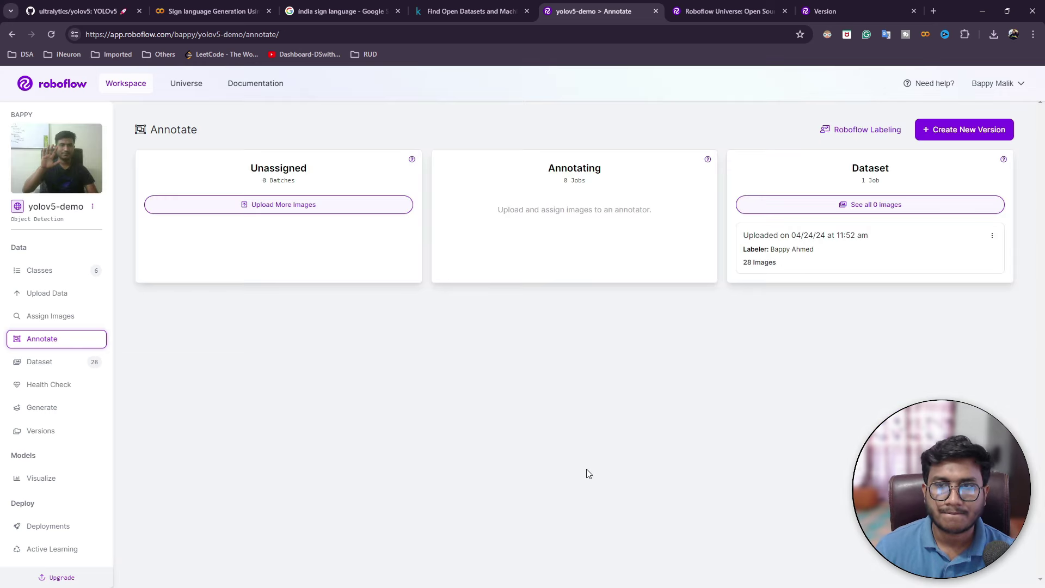
Step: Start a new dataset version and accept the preprocessing with Auto-Orient and Resize stretched to 640×640
click(950, 131)
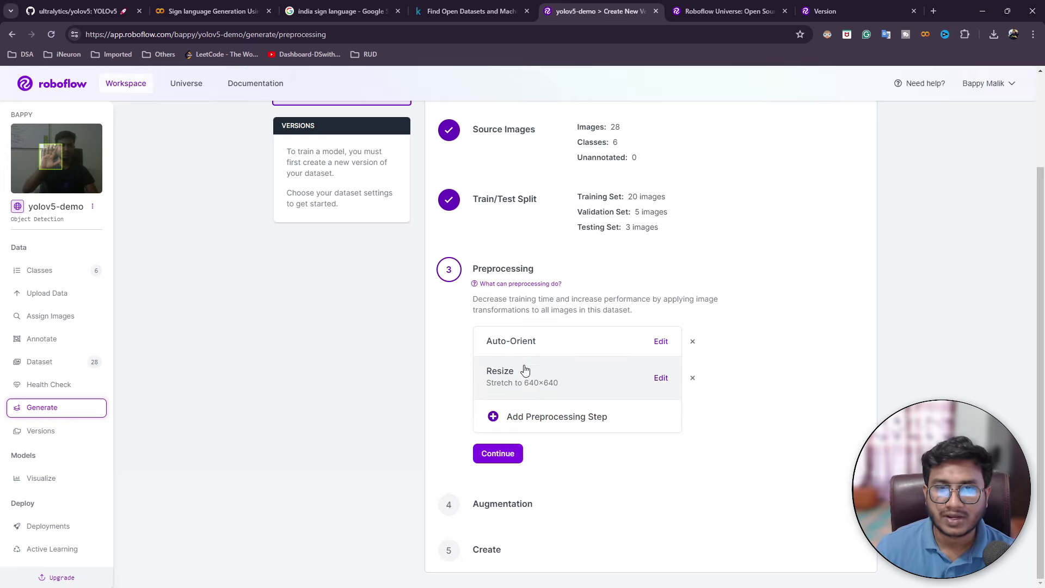
click(494, 460)
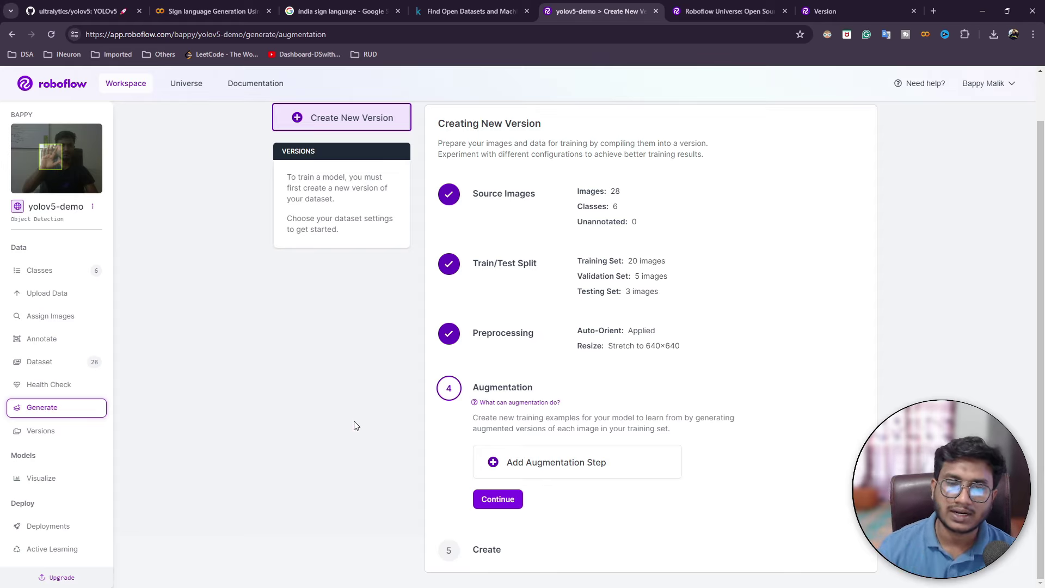
Step: Search Google Images for data augmentation in a new browser tab
click(933, 12)
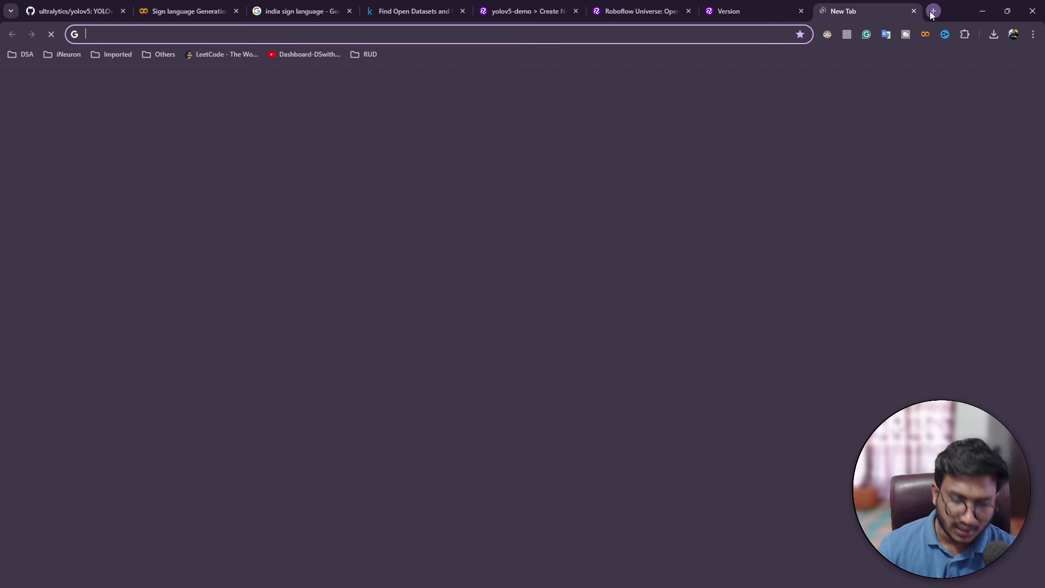
text(data)
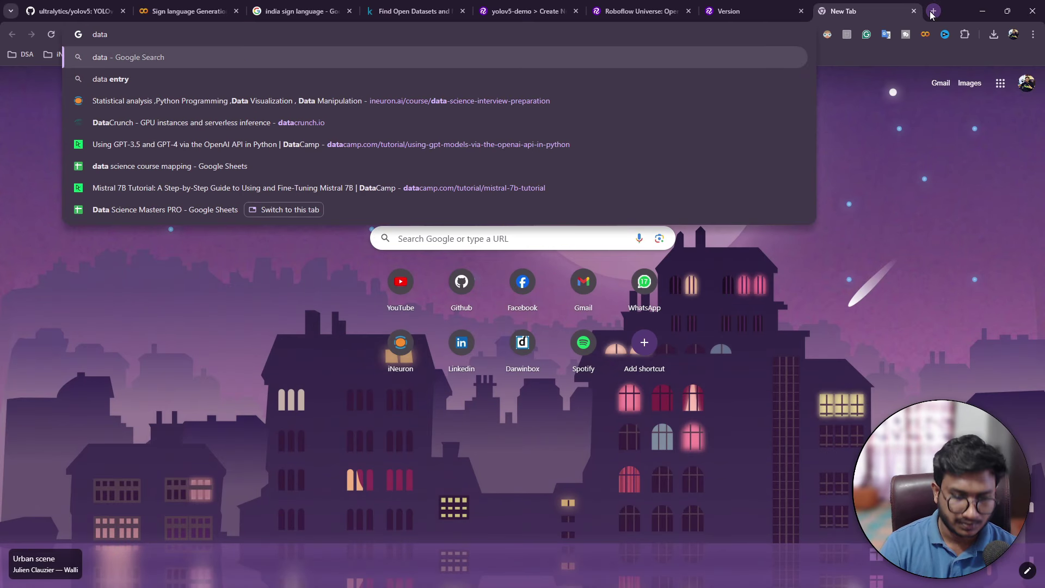
text( augme)
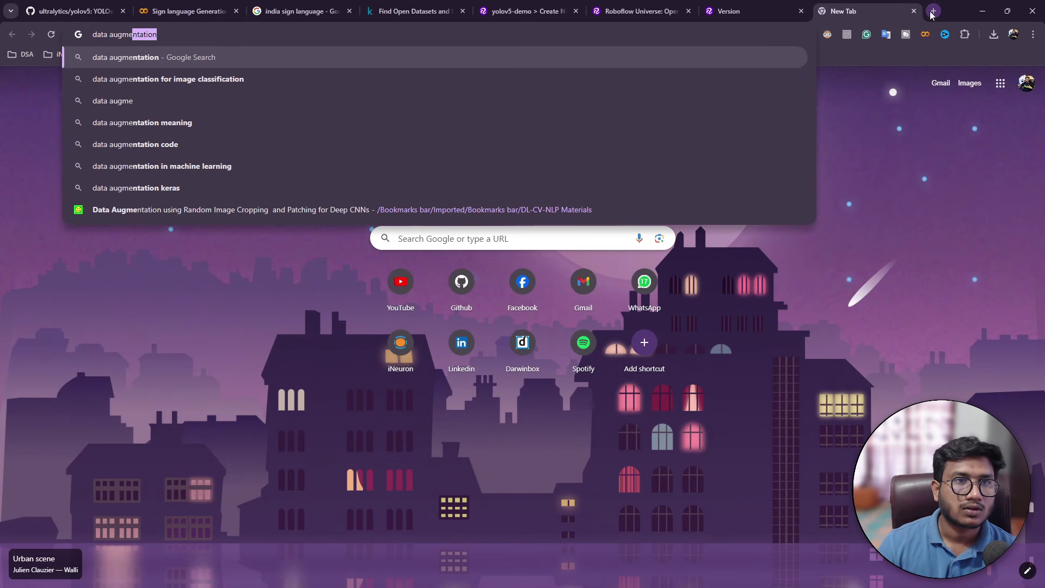
key(Return)
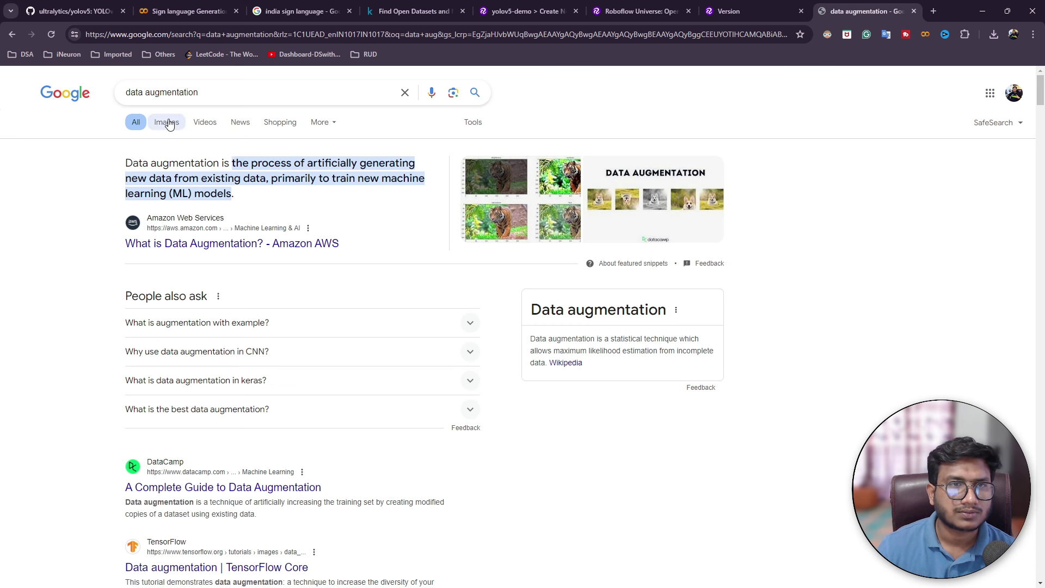
click(169, 124)
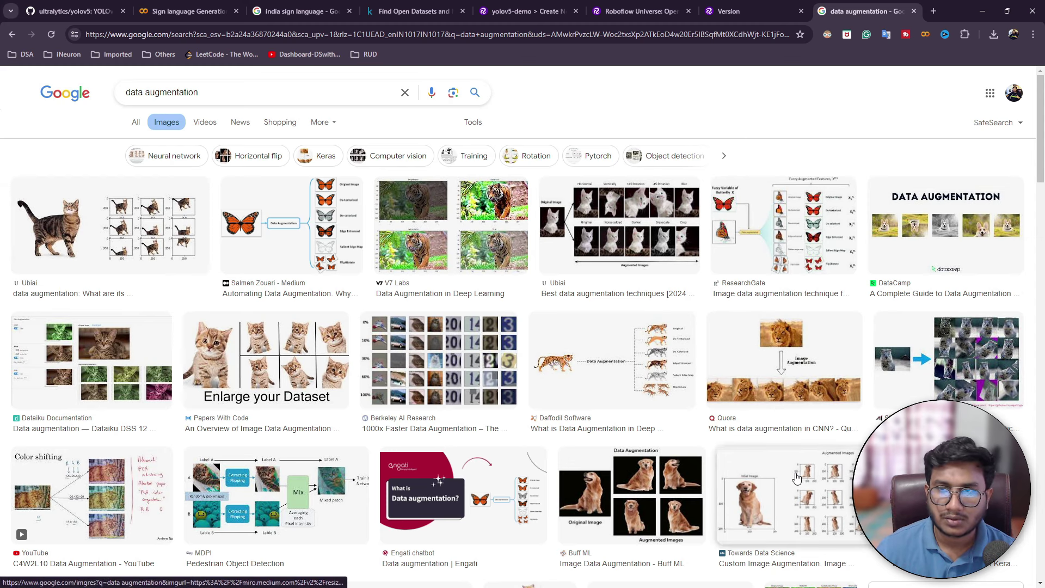
Step: Browse the data augmentation image results and preview the Papers With Code and Dataiku examples
scroll(784, 467, down, 15)
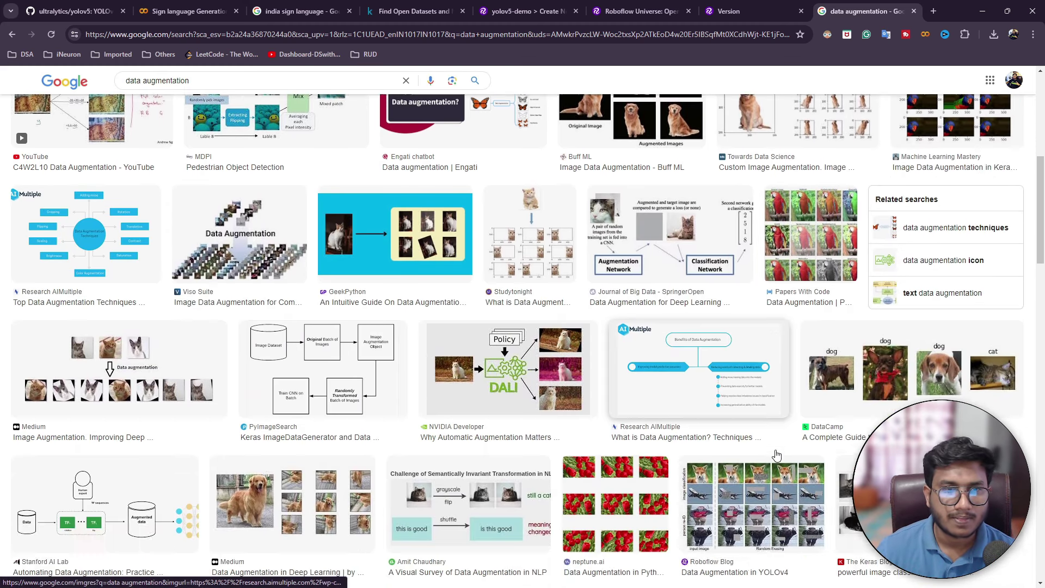
scroll(777, 455, down, 7)
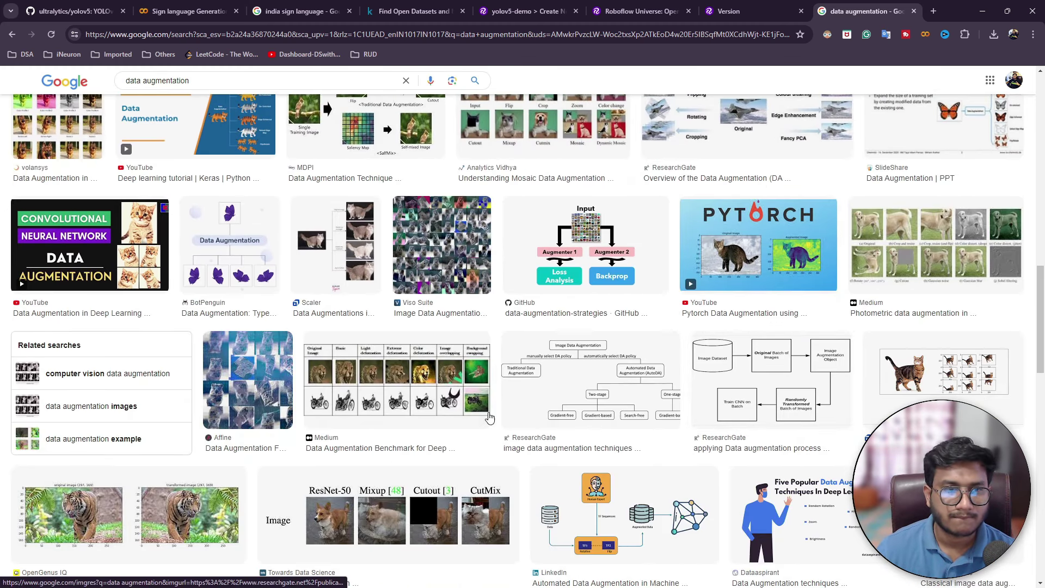
scroll(454, 422, up, 5)
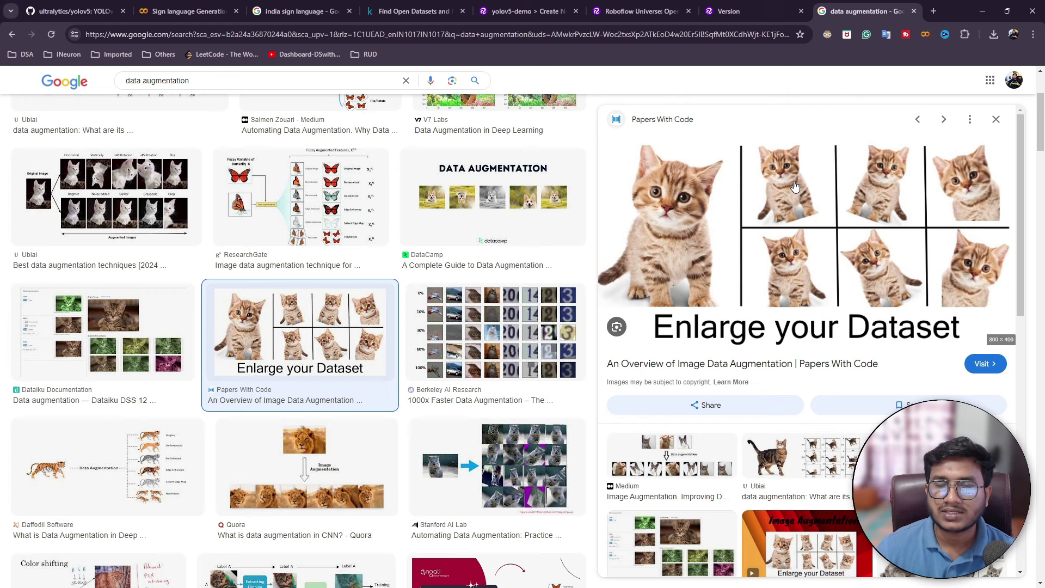
scroll(806, 338, down, 2)
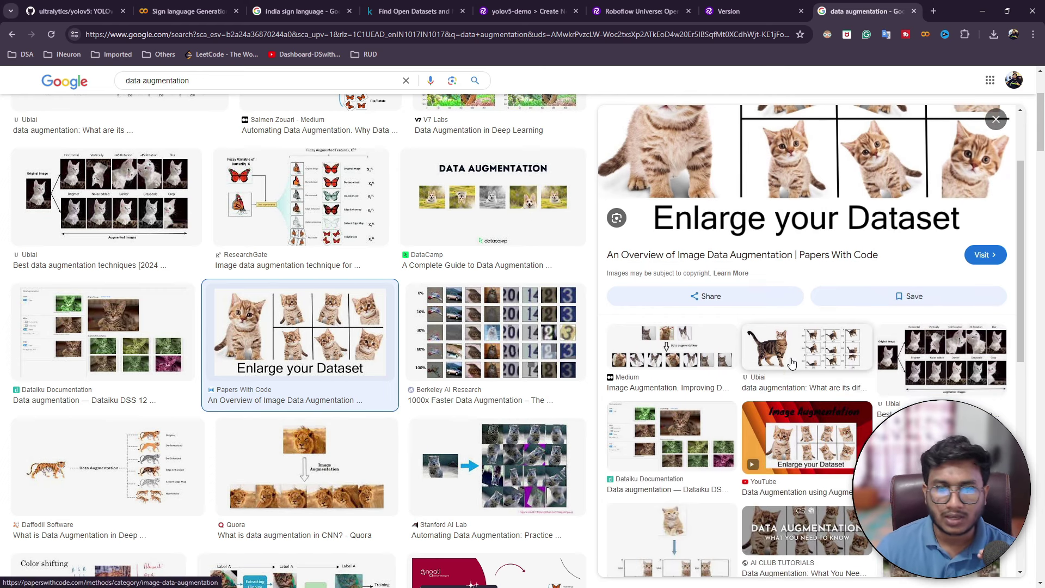
click(64, 338)
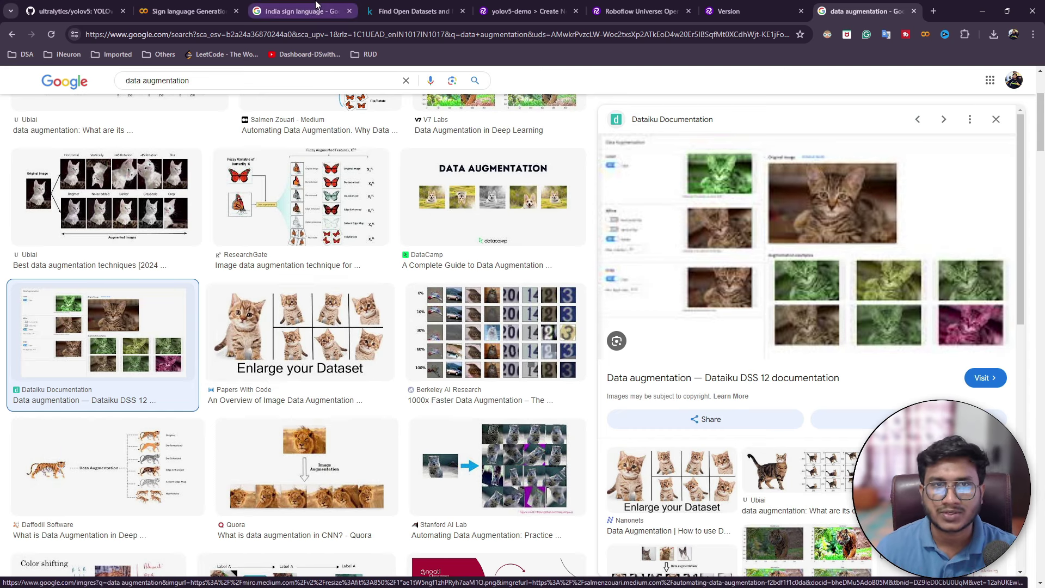
Step: Return to the yolov5-demo project in Roboflow and create the dataset version without any augmentation steps
click(161, 6)
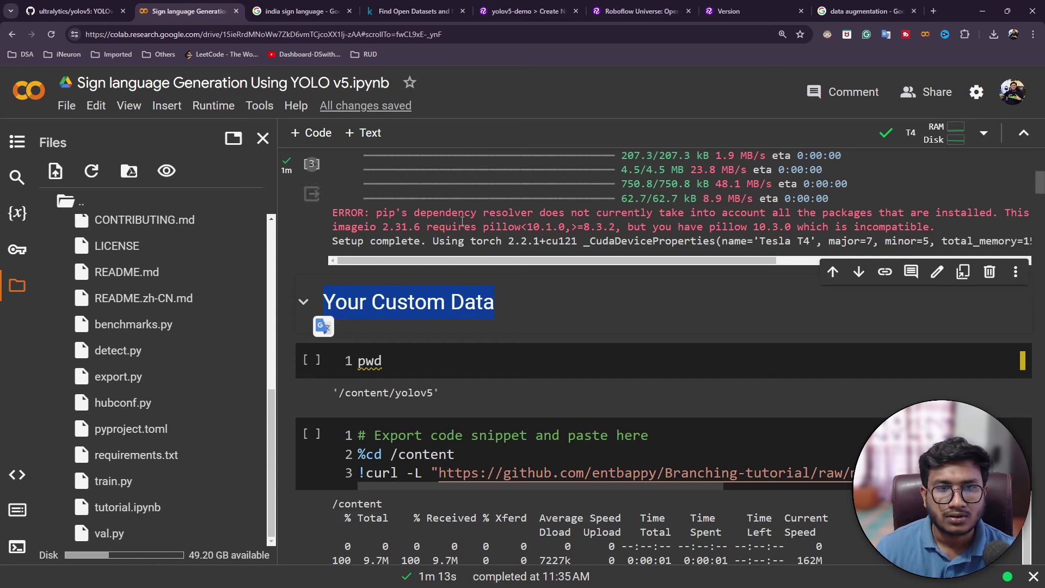
click(414, 11)
click(513, 7)
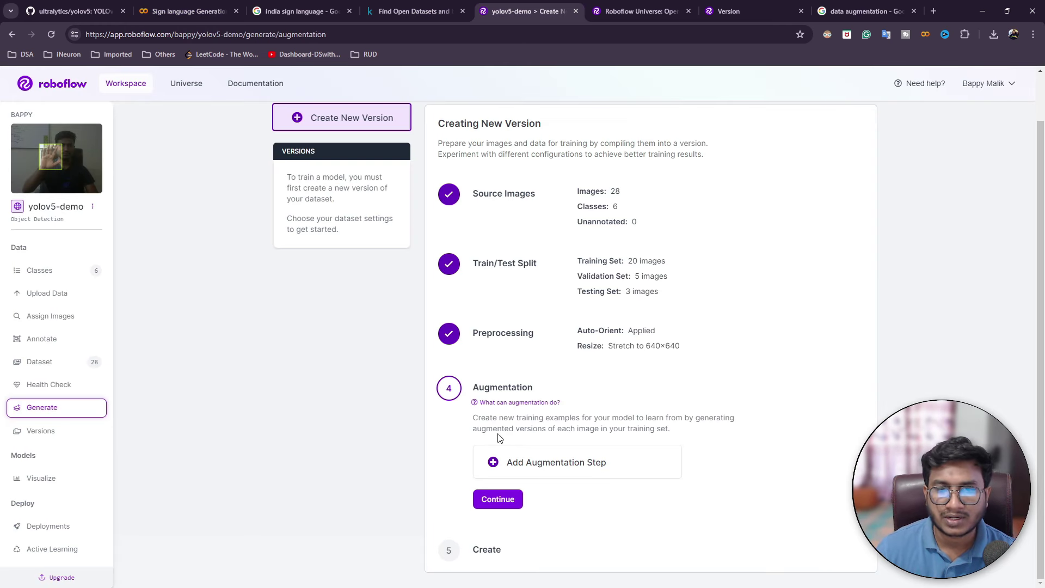
click(484, 503)
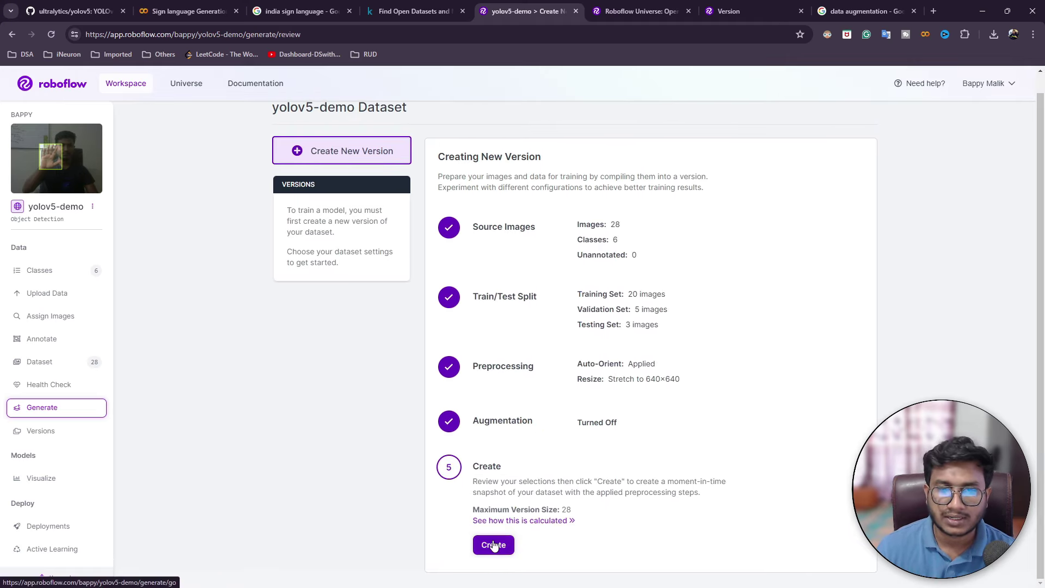
click(493, 545)
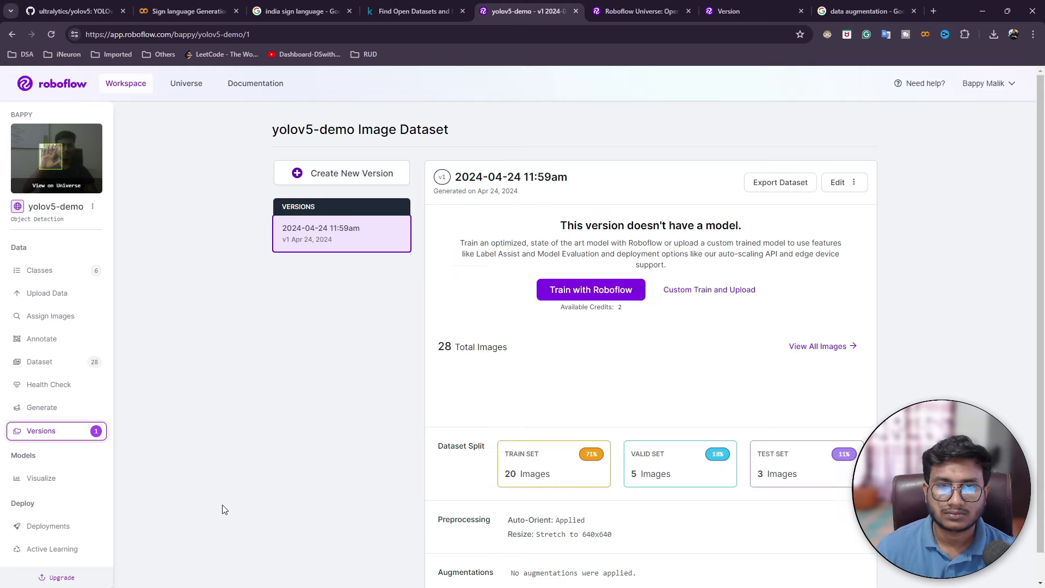
Step: Export the new dataset version in YOLO v5 PyTorch format as a zip download to the computer
scroll(424, 443, down, 1)
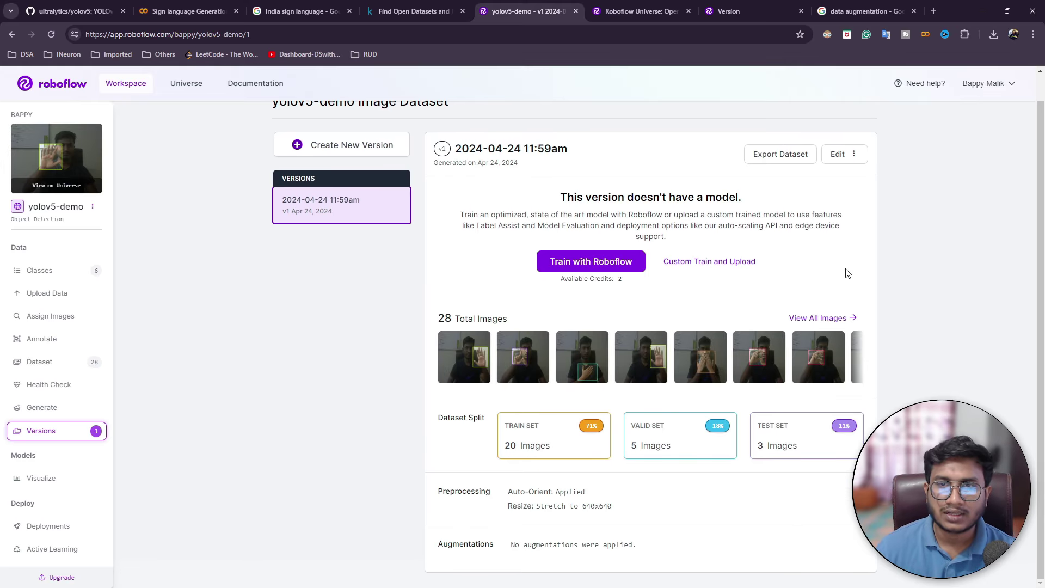
click(780, 154)
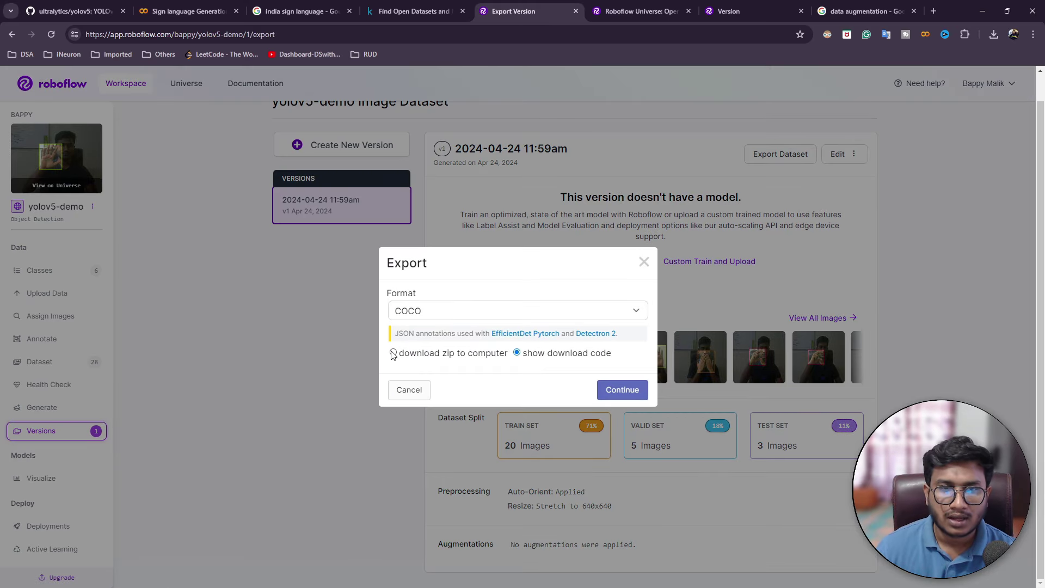
click(451, 315)
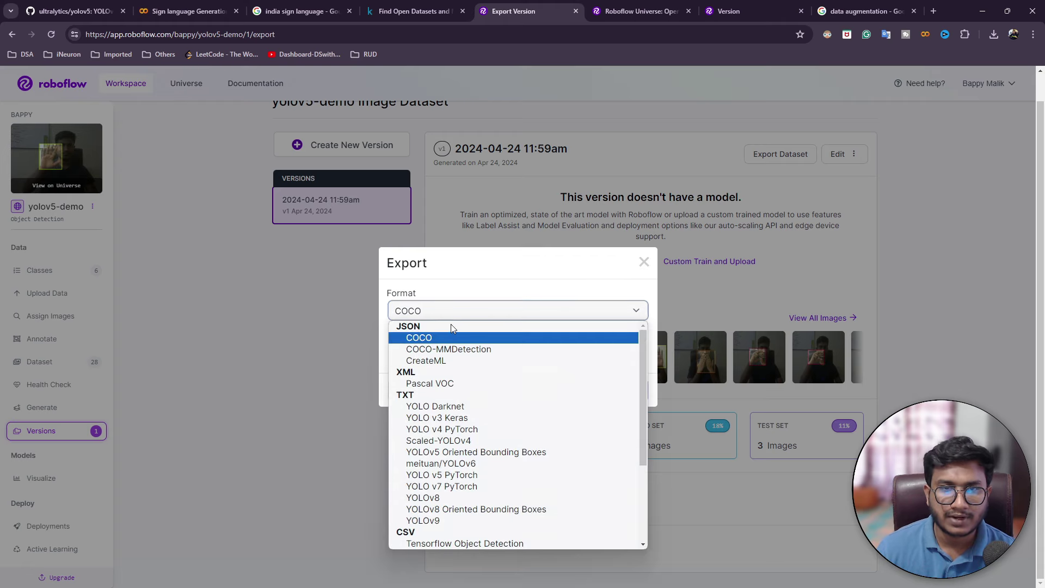
click(443, 475)
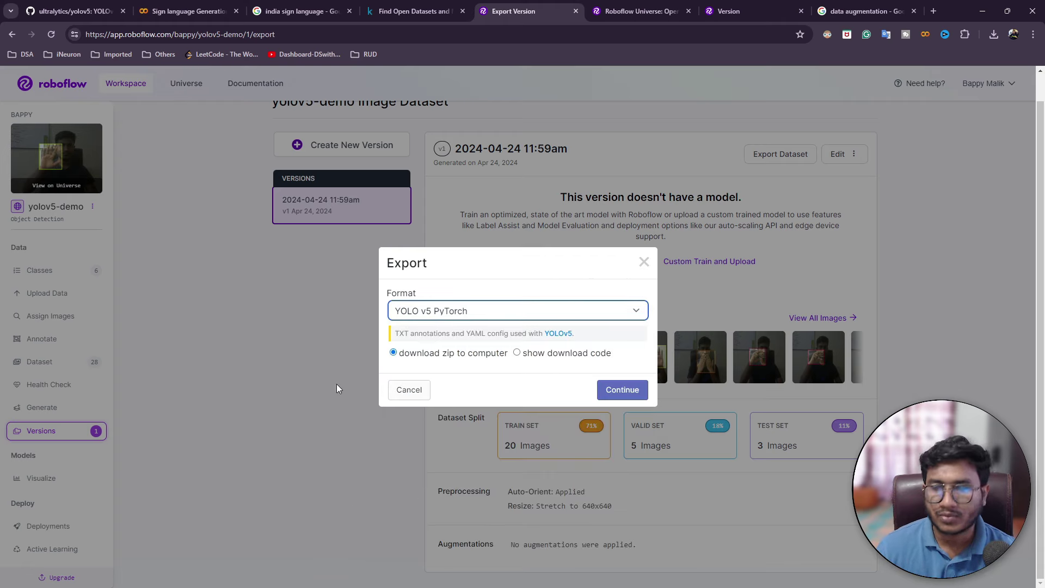
click(622, 390)
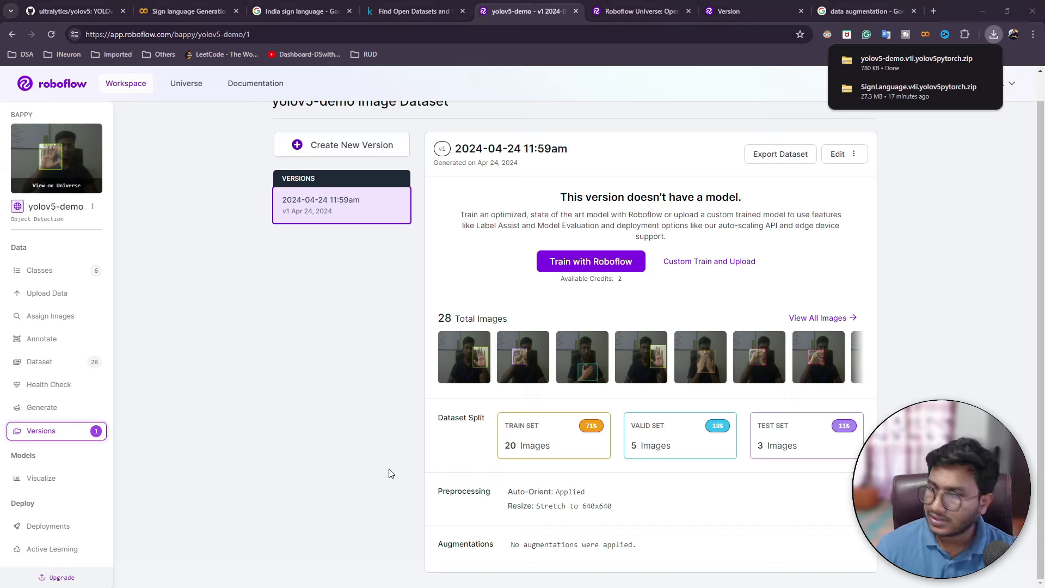
Step: Switch to File Explorer and extract the yolov5-demo.v1i.yolov5pytorch archive in the Downloads folder
key(alt+Tab)
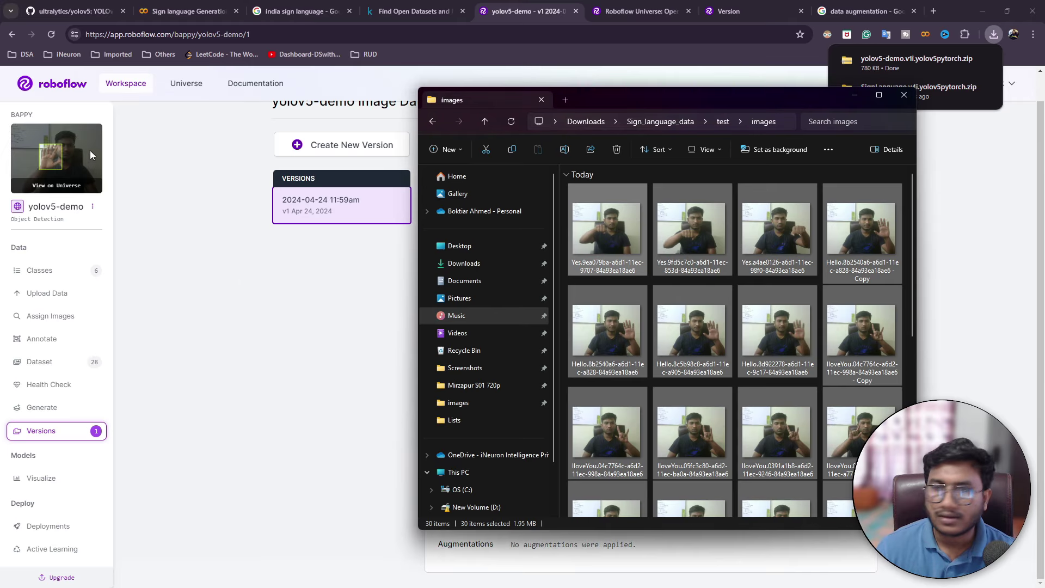
key(super+Up)
click(45, 172)
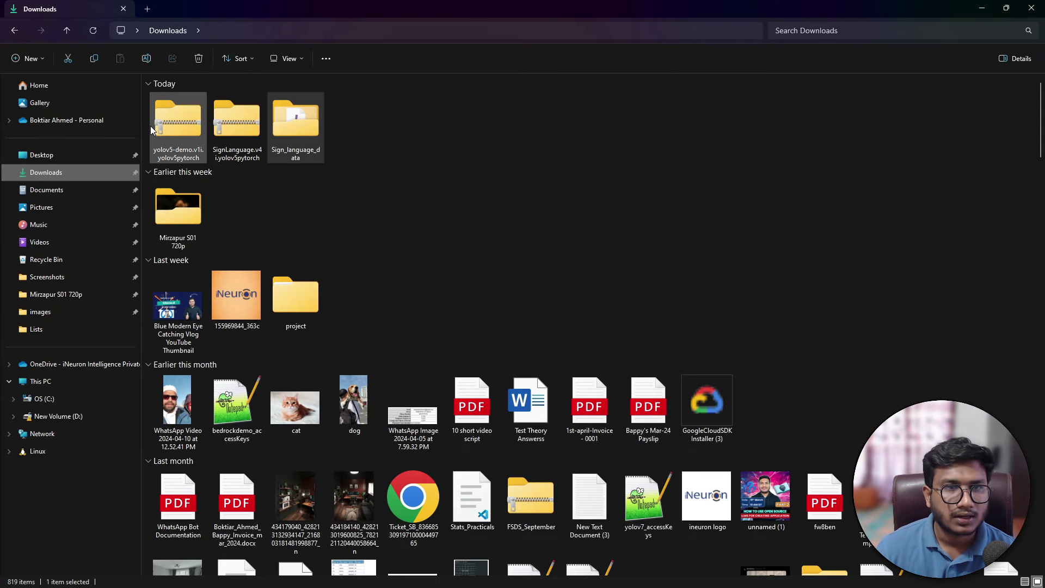
click(175, 125)
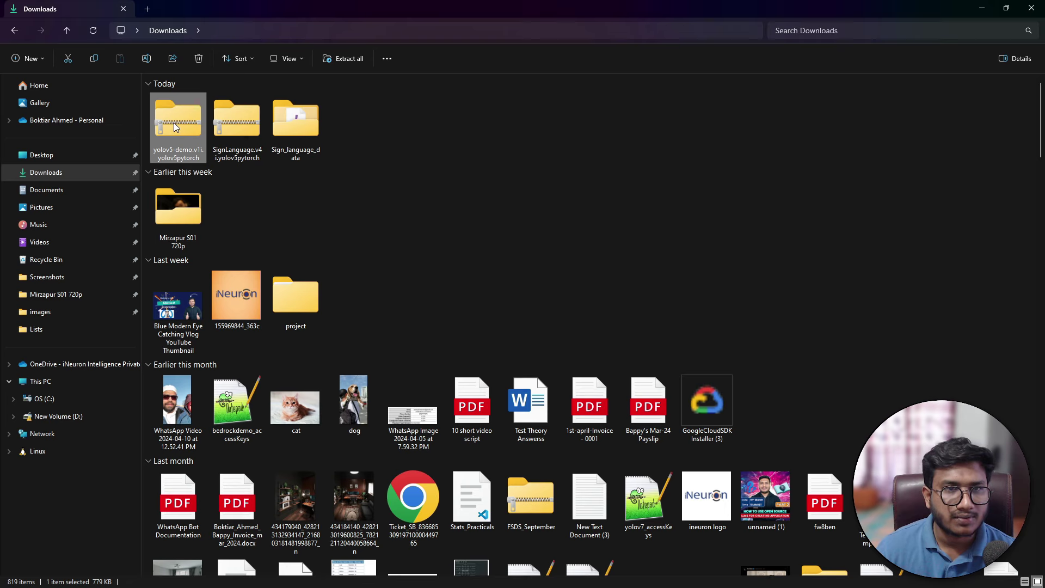
right_click(175, 123)
click(237, 249)
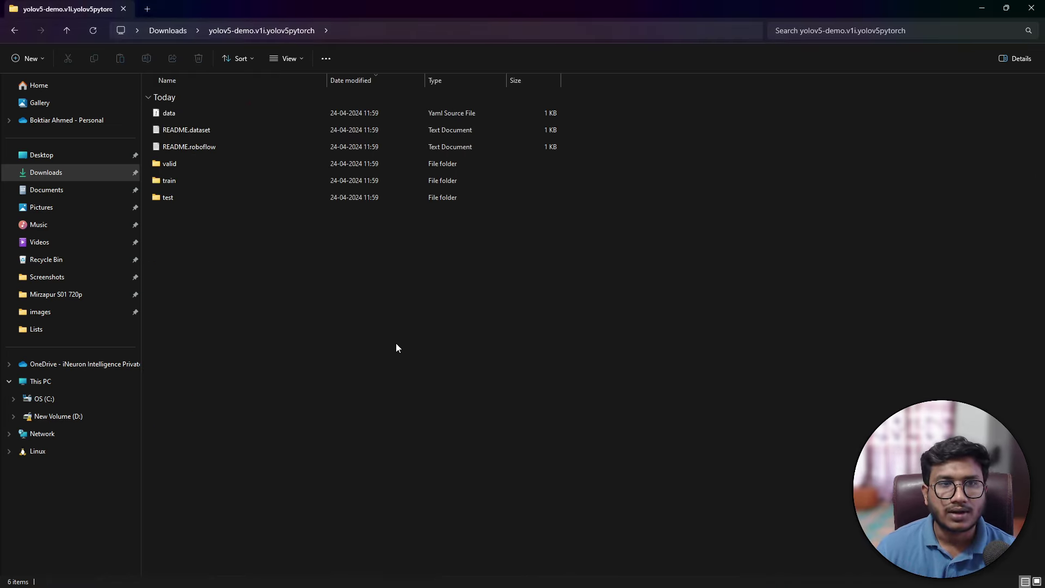
Step: Show the extracted folder's contents as large icons and delete the README.dataset and README.roboflow files
click(1037, 581)
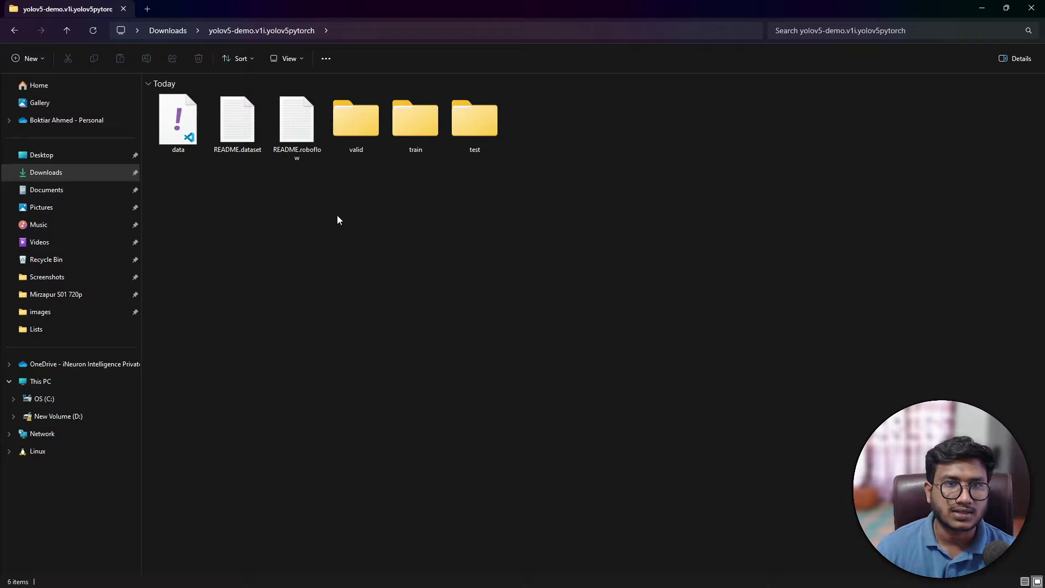
drag(330, 195, 242, 97)
click(238, 120)
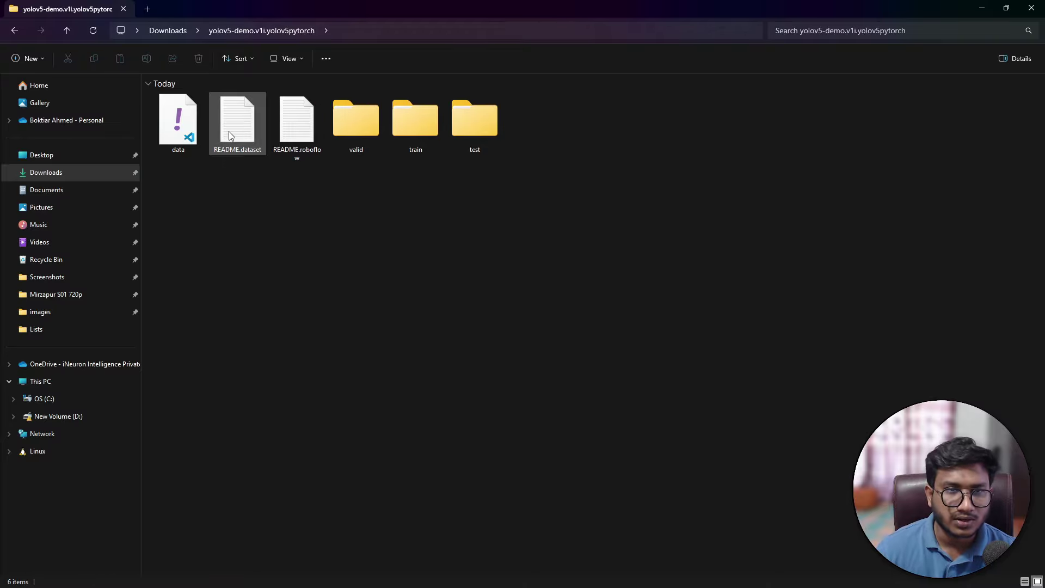
ctrl+click(298, 144)
key(Delete)
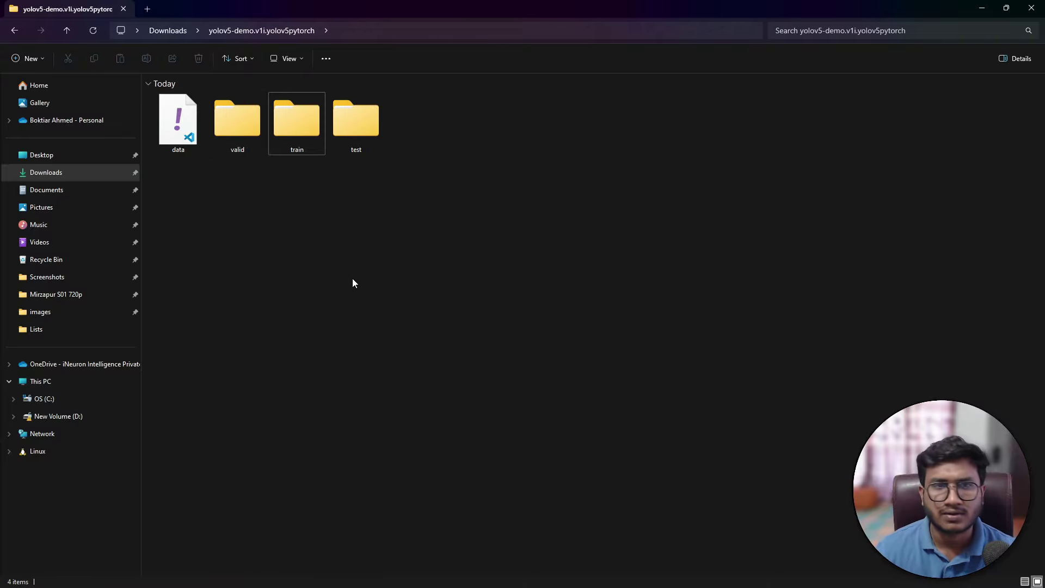
Step: Check the contents of the test folder, return to the dataset folder and delete the valid folder
click(251, 130)
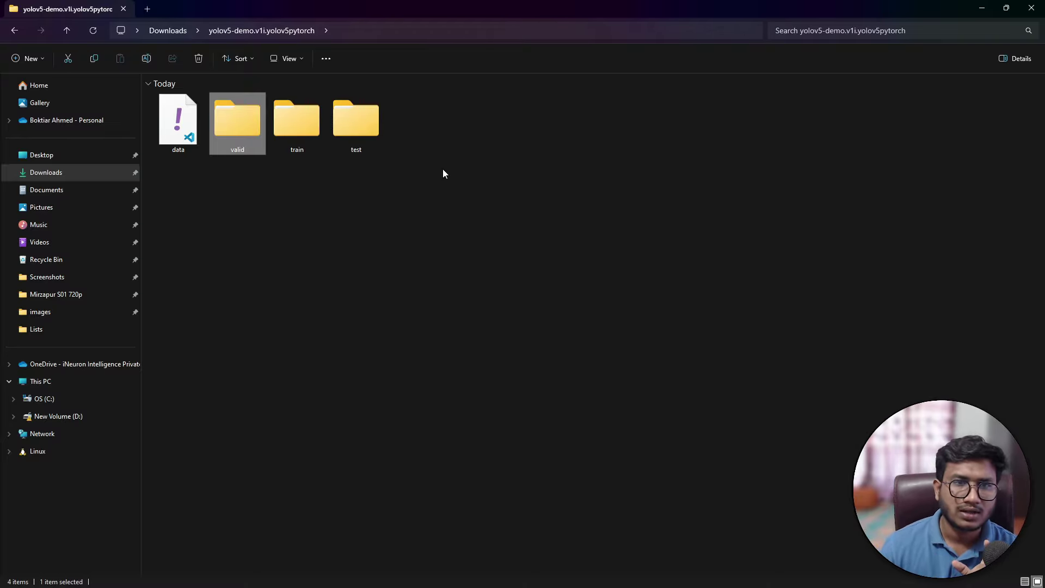
double_click(377, 123)
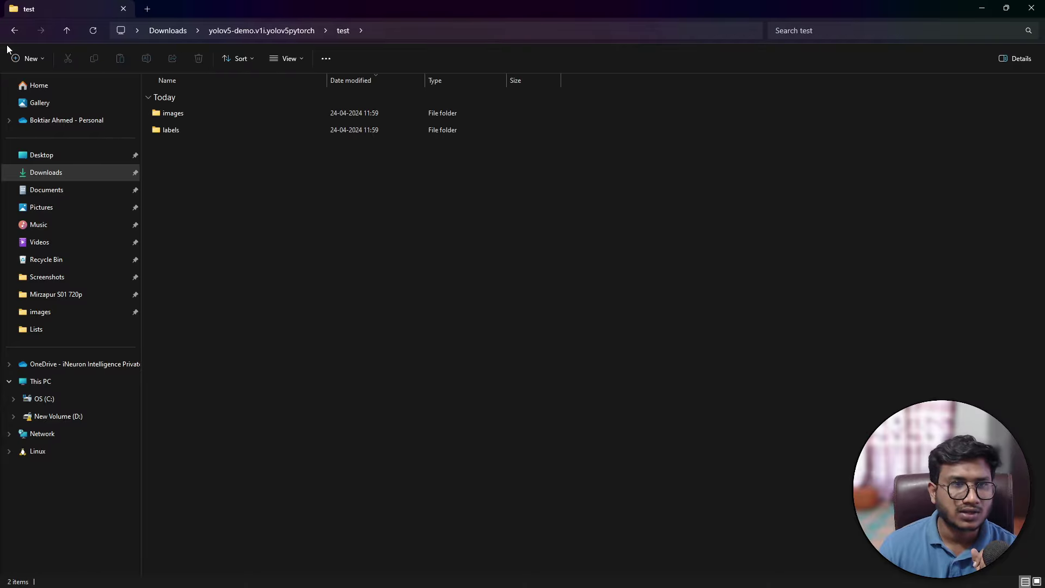
key(alt+Left)
click(241, 145)
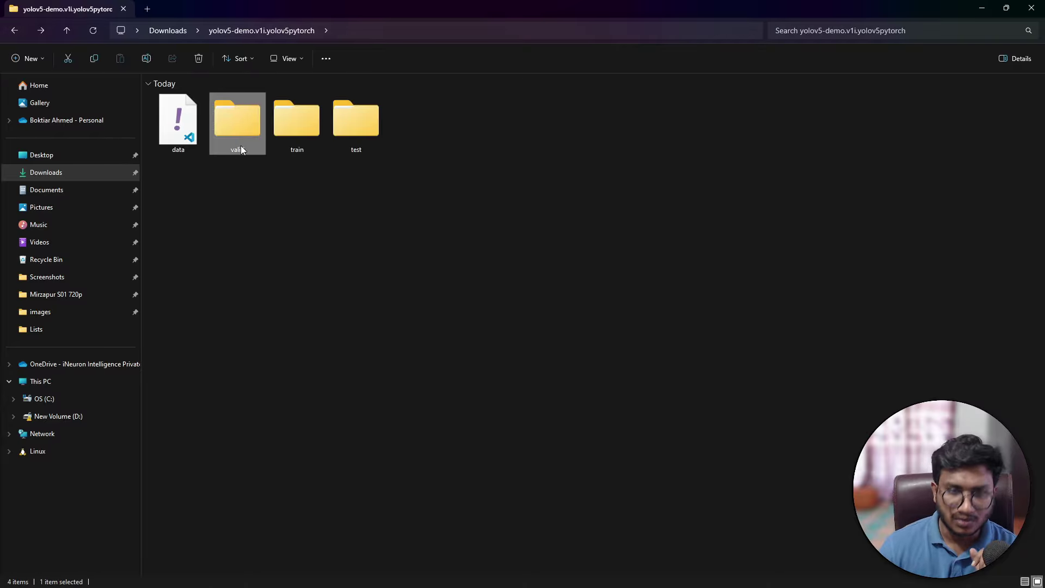
click(304, 164)
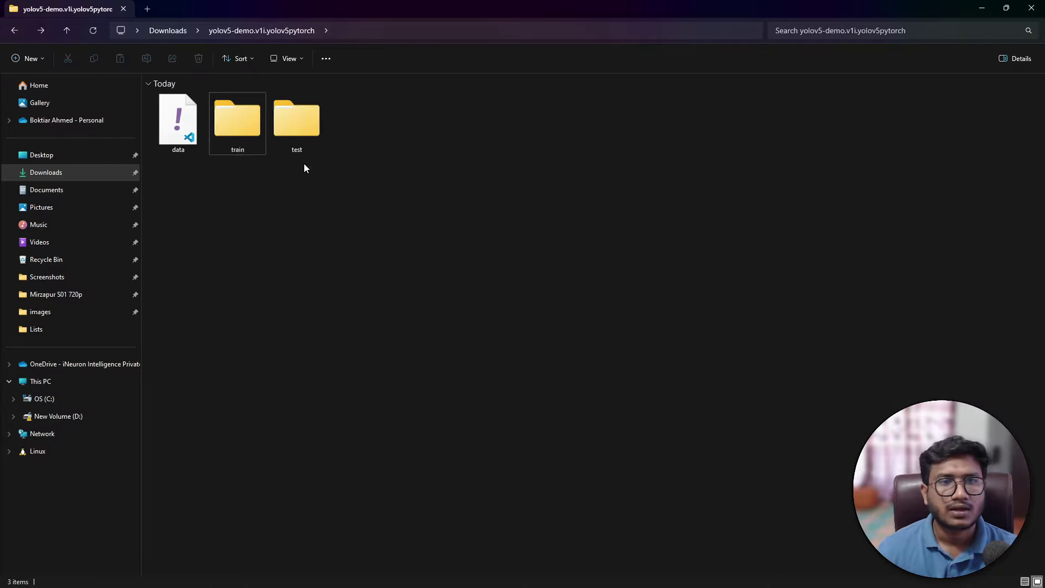
Step: Inspect the train folder by viewing its images as large thumbnails and opening its labels folder
double_click(246, 120)
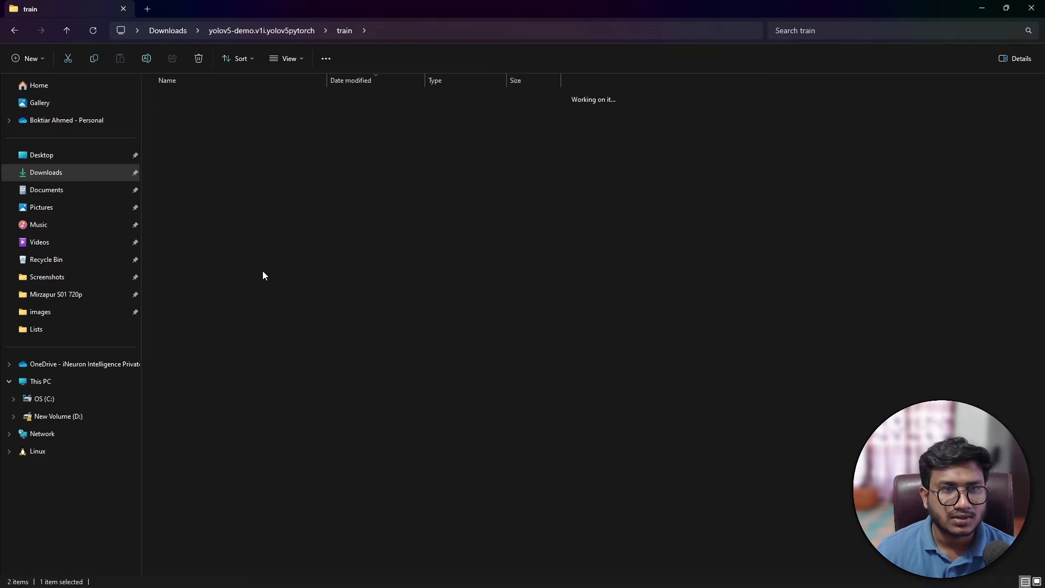
key(Return)
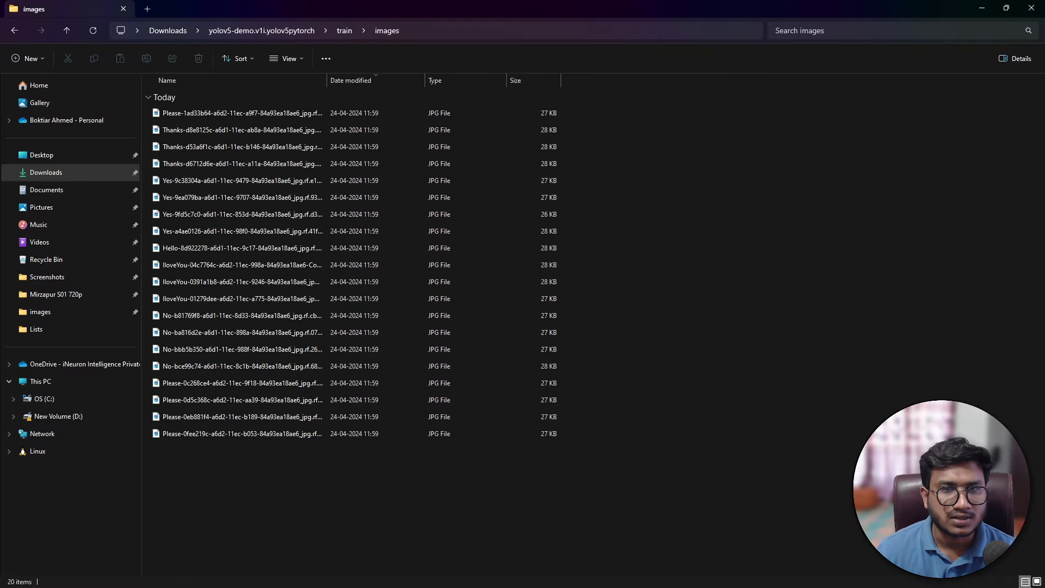
click(1036, 581)
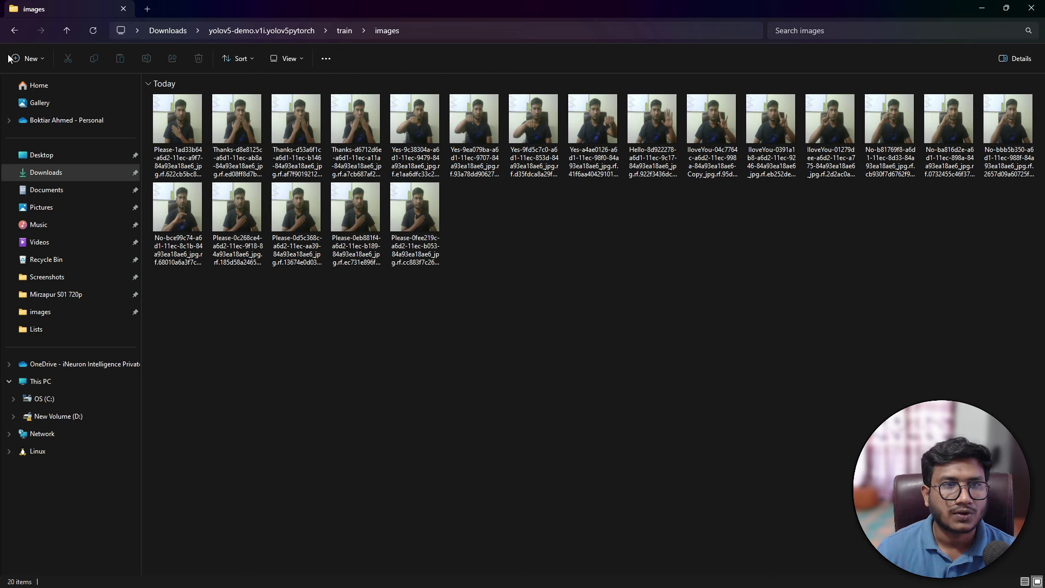
click(15, 31)
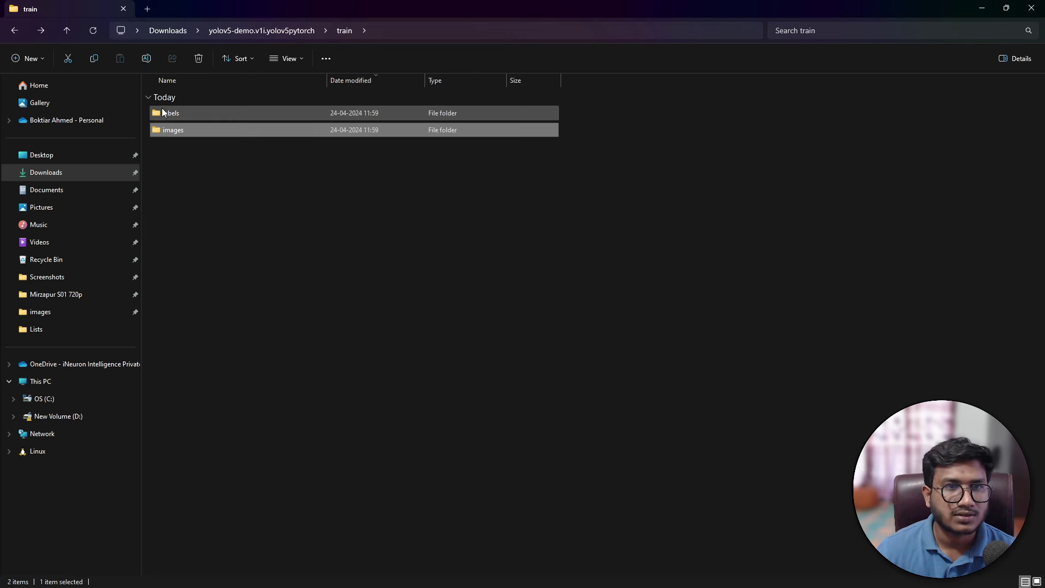
double_click(169, 110)
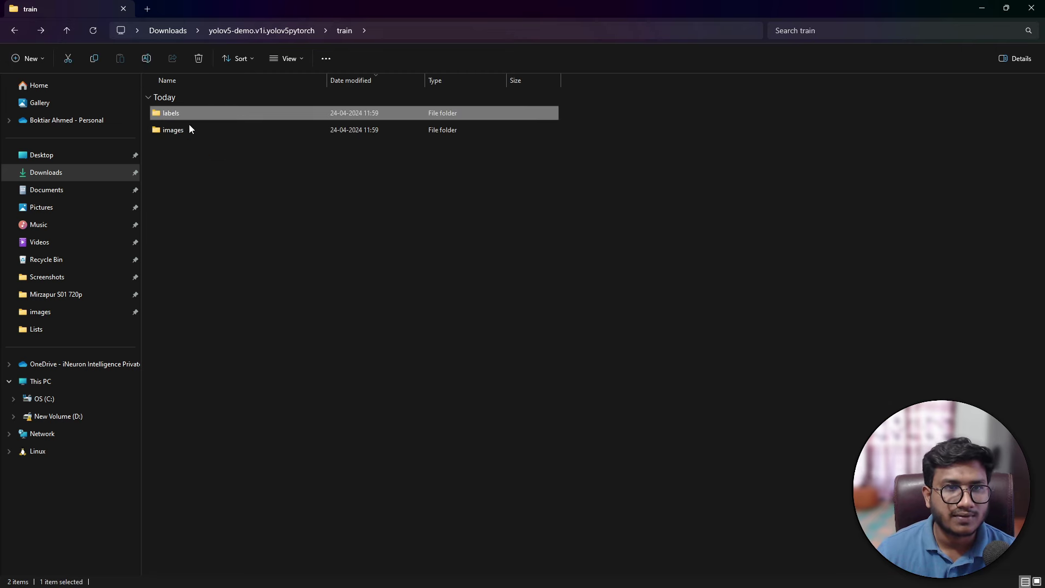
Step: View the train label files as large icons and return to the dataset folder
click(1036, 581)
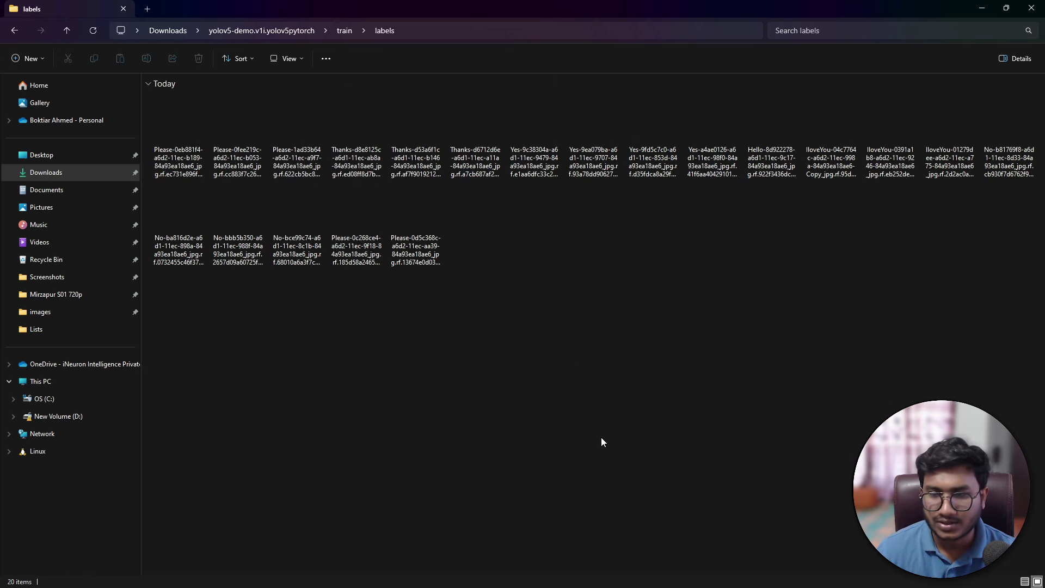
click(11, 32)
click(11, 32)
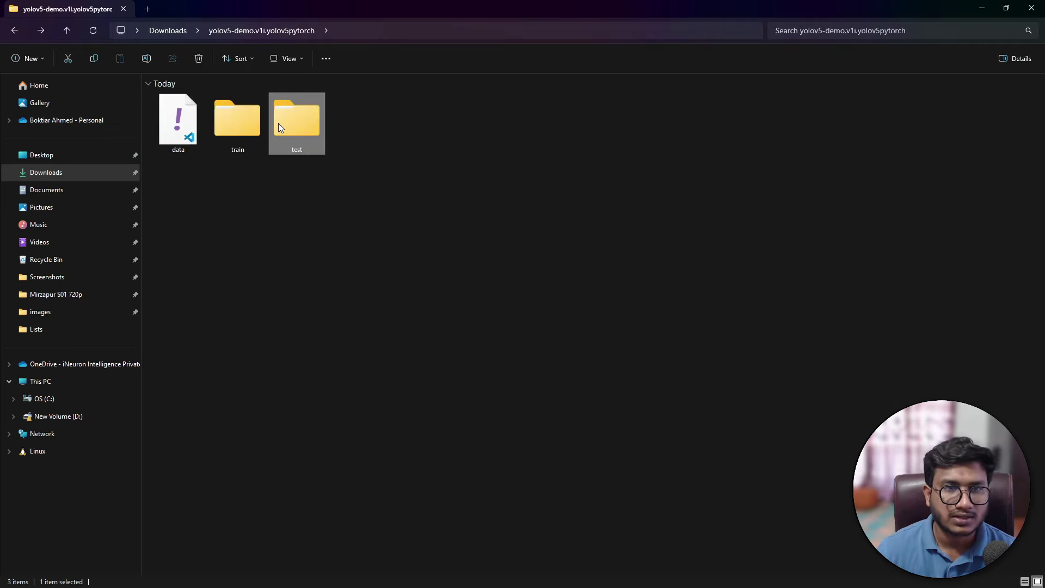
Step: Inspect the images and labels subfolders of the test folder and return to the dataset folder
double_click(279, 123)
click(179, 133)
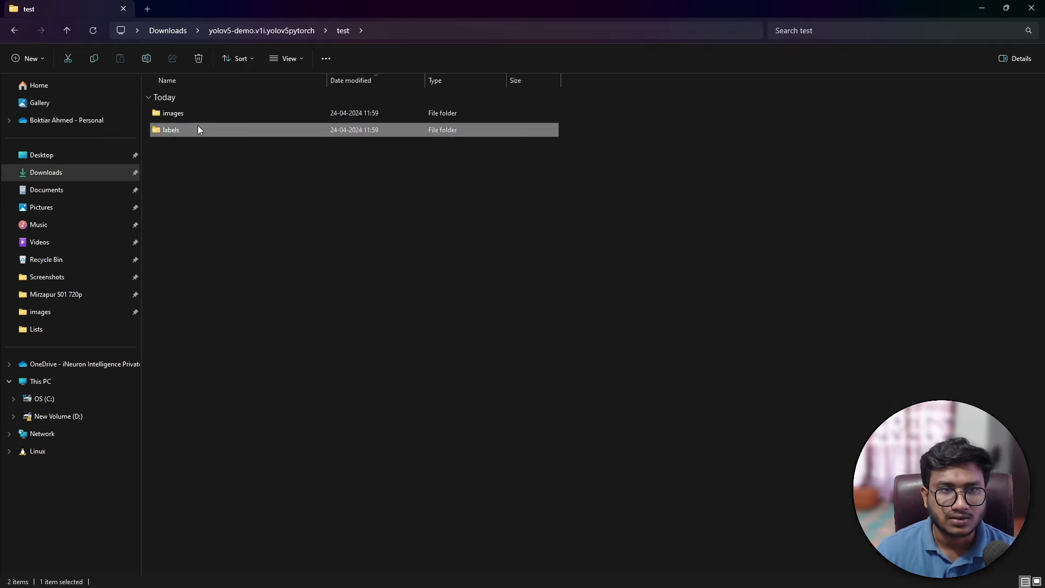
double_click(196, 116)
click(17, 36)
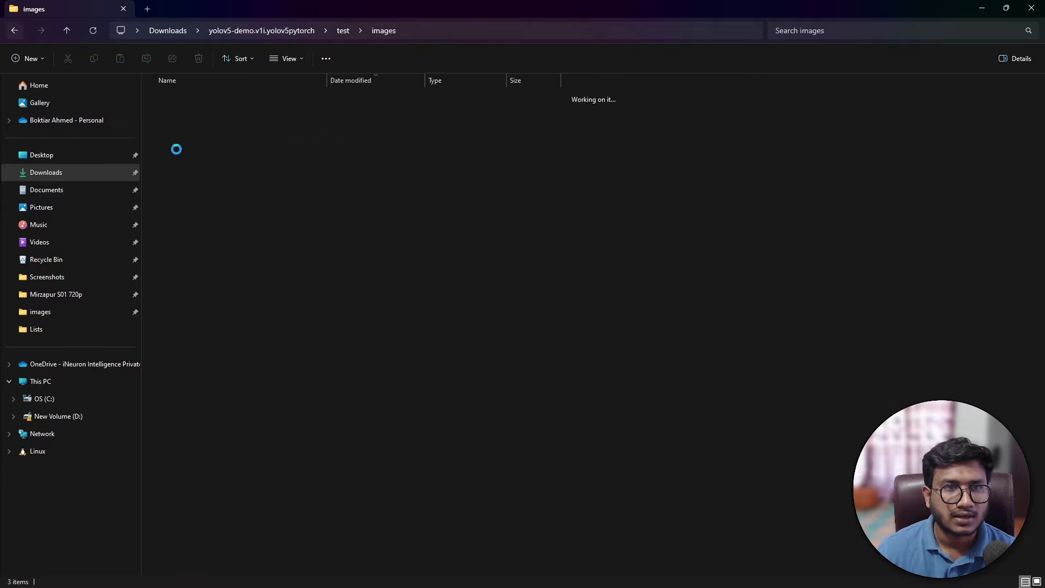
double_click(176, 132)
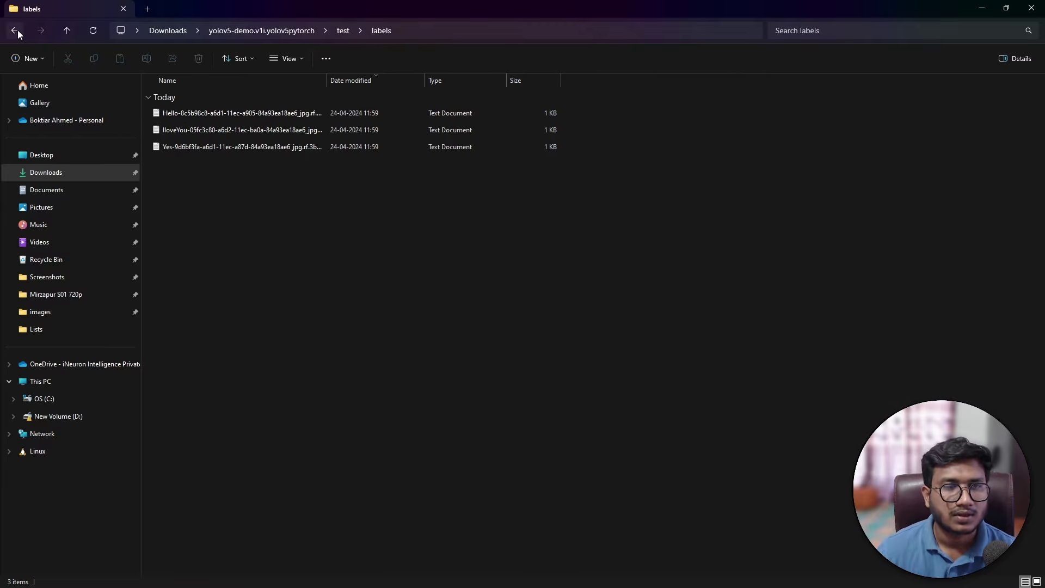
click(15, 31)
click(16, 31)
Step: Open the data YAML file in Notepad++ and delete the roboflow block with its workspace, project, version, license and url entries
click(187, 137)
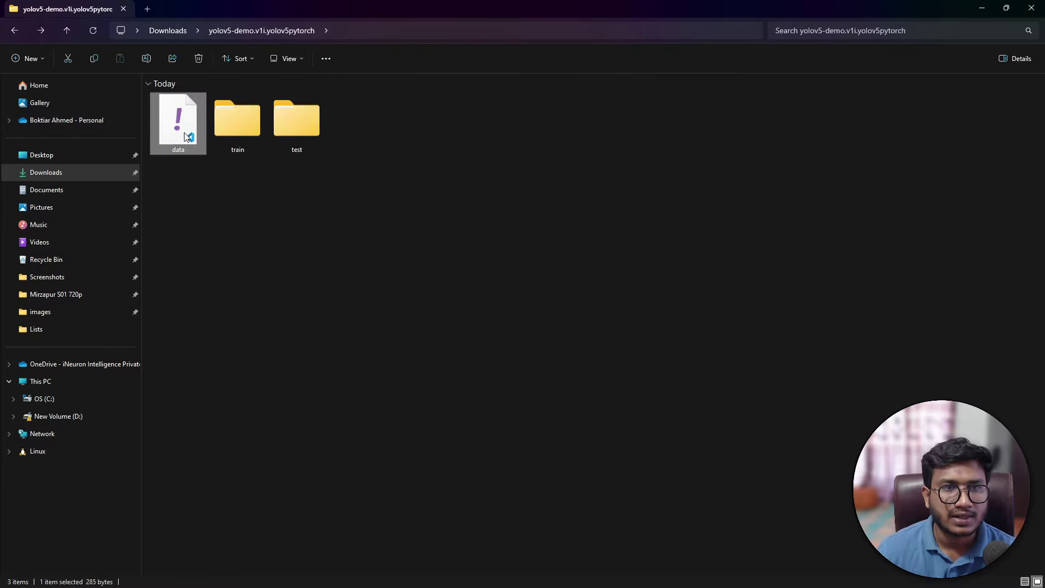
right_click(187, 137)
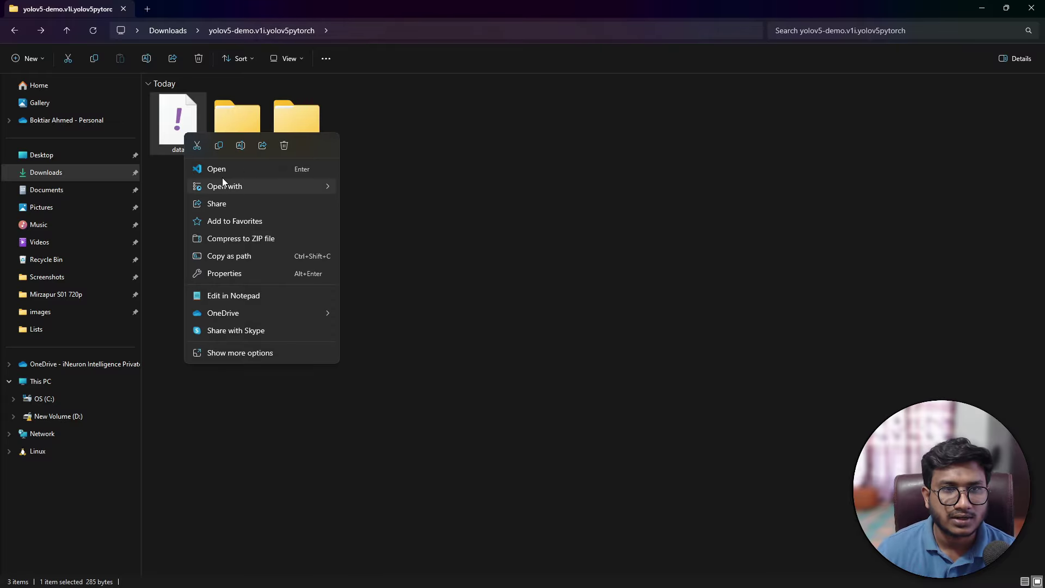
mouse_move(222, 184)
click(380, 189)
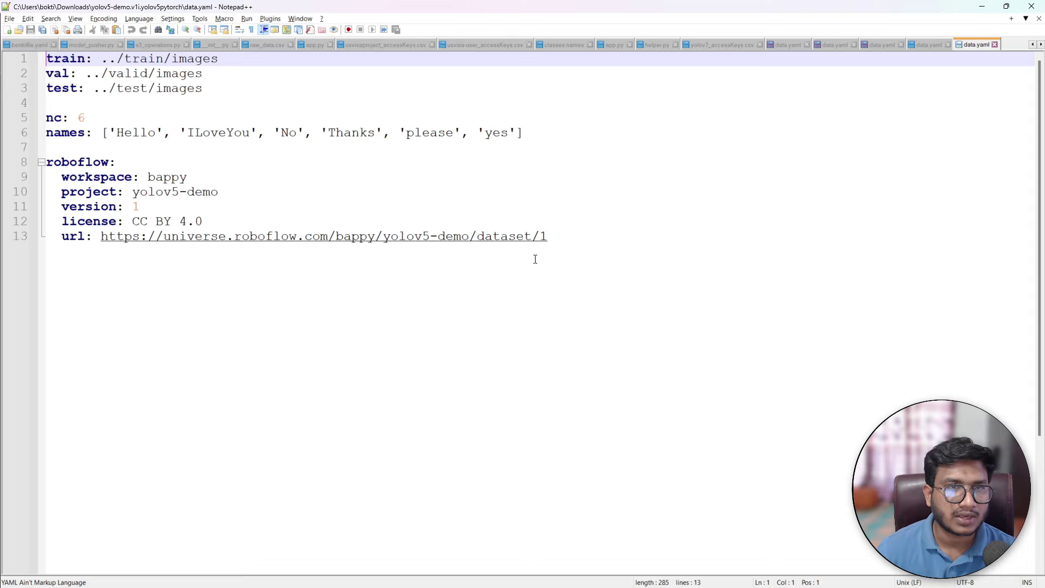
drag(547, 240, 2, 157)
key(Delete)
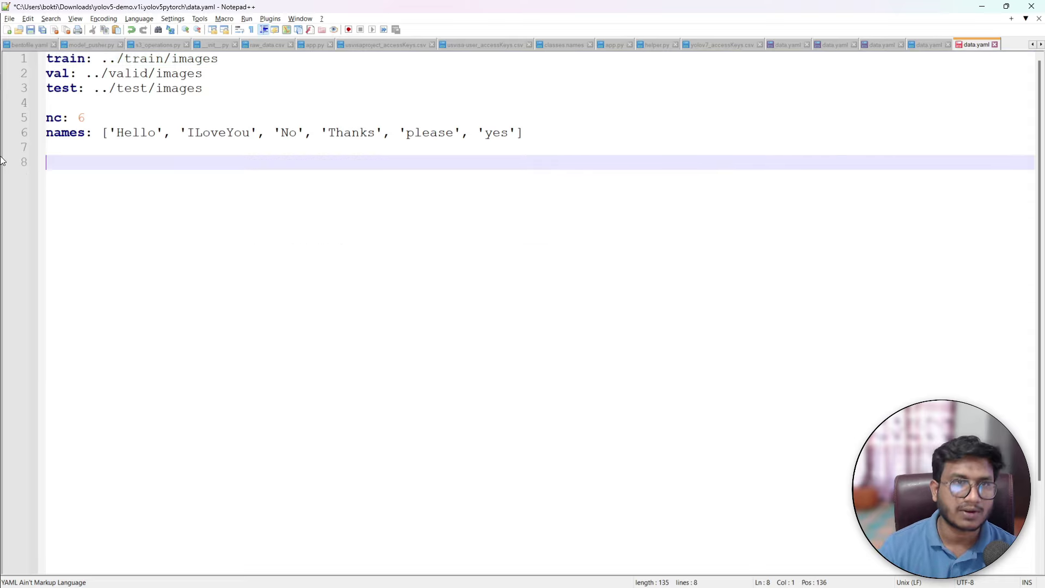
Step: Remove the val: ../valid/images line from data.yaml and save the file
drag(258, 108, 47, 57)
click(246, 114)
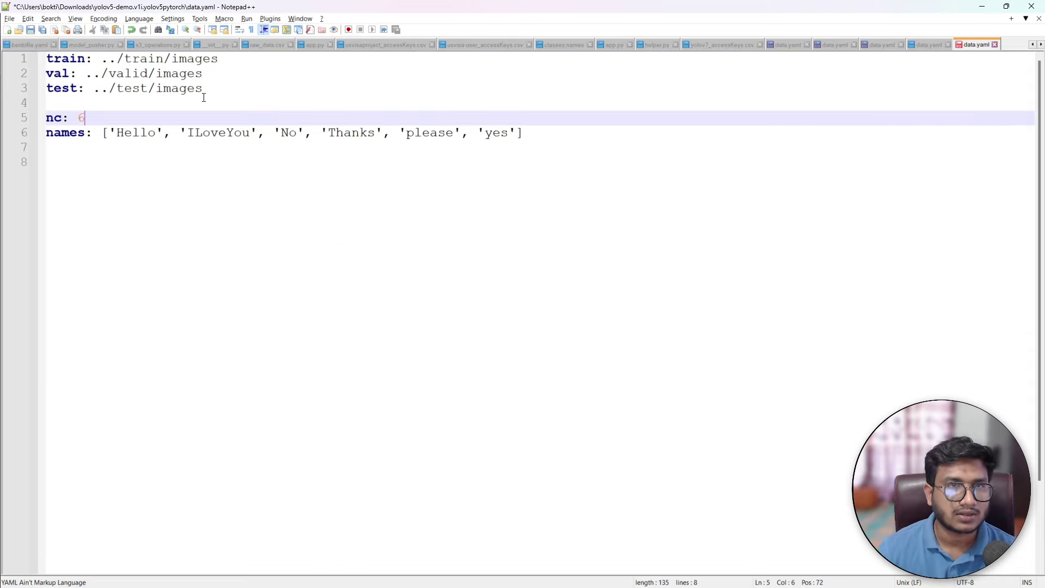
drag(204, 98, 79, 93)
drag(298, 77, 13, 75)
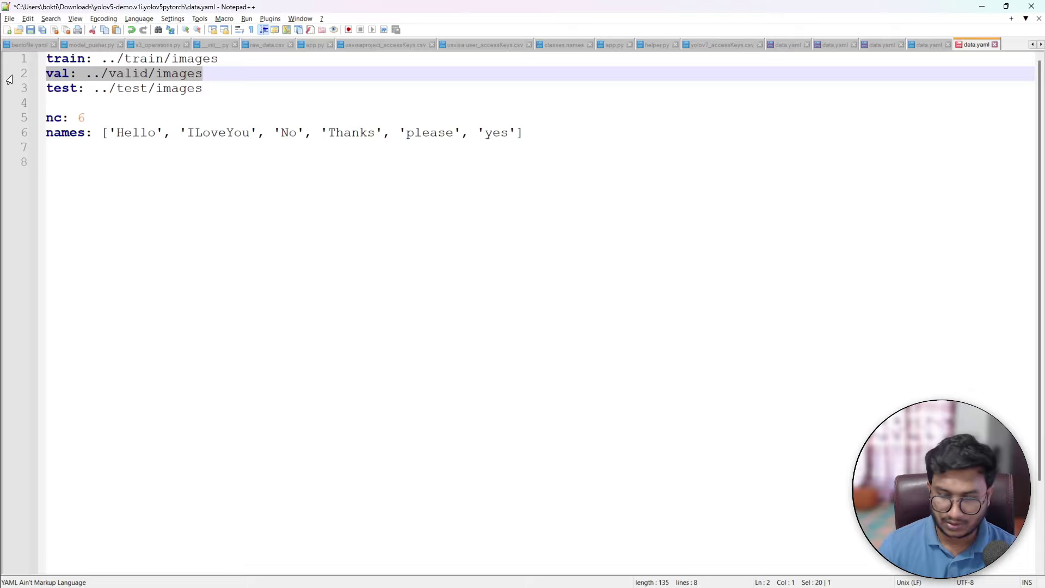
key(BackSpace)
key(BackSpace)
click(110, 88)
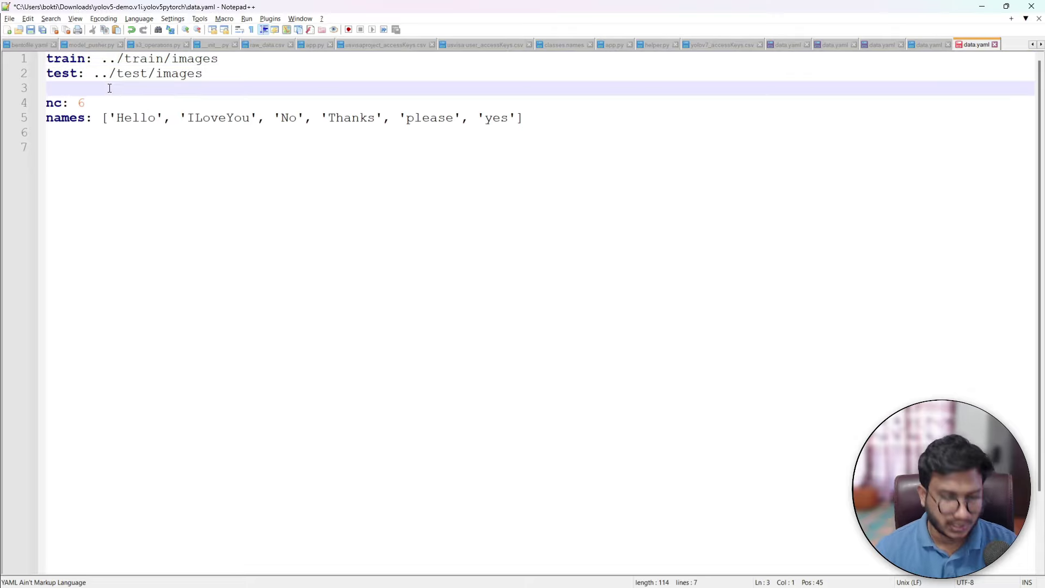
key(ctrl+s)
click(186, 165)
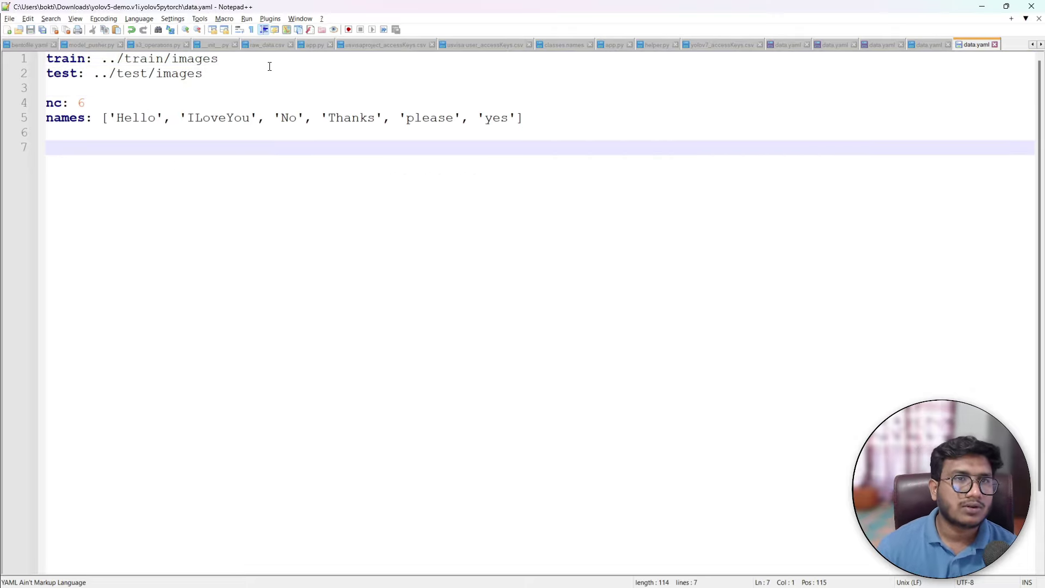
Step: Review the train and test image paths, the nc class count and the names list in data.yaml
drag(269, 66, 74, 67)
drag(274, 61, 9, 66)
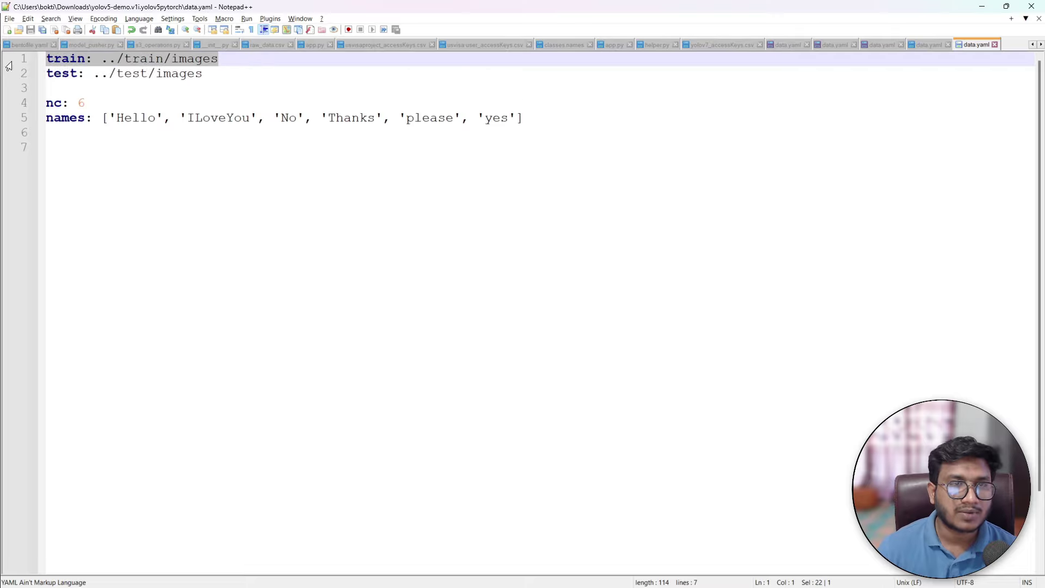
drag(223, 83, 33, 78)
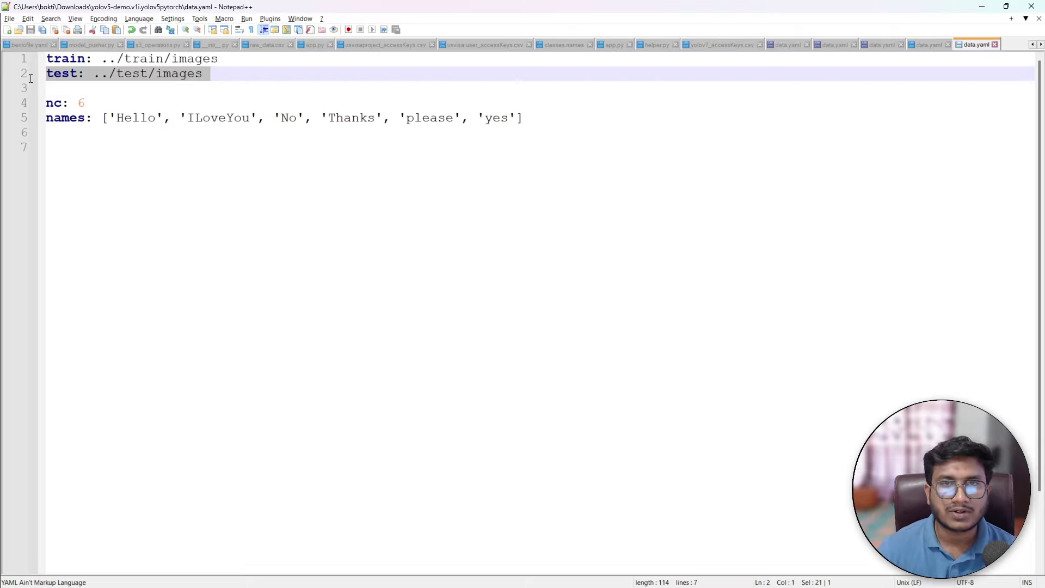
drag(86, 104, 46, 103)
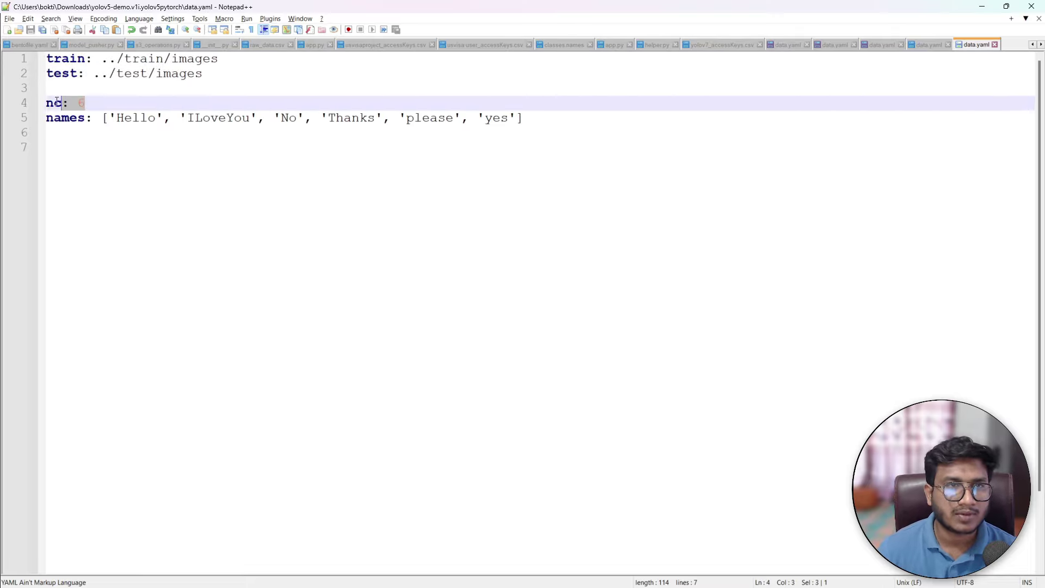
drag(523, 117, 85, 117)
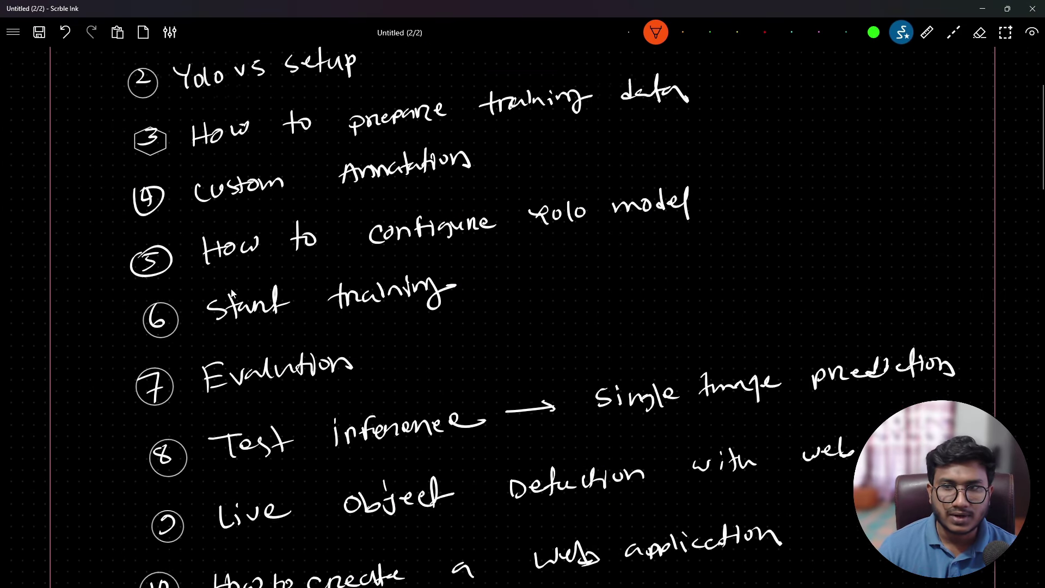
Step: Switch to the Scrble Ink agenda and tick off items 1 to 4 with a yellow-green pen
scroll(220, 327, up, 3)
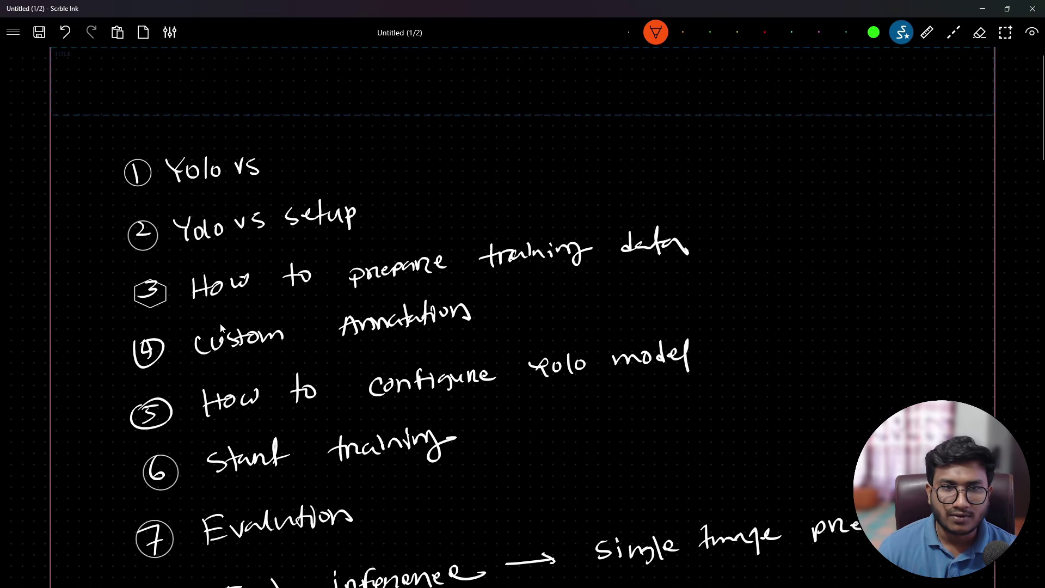
scroll(221, 327, down, 2)
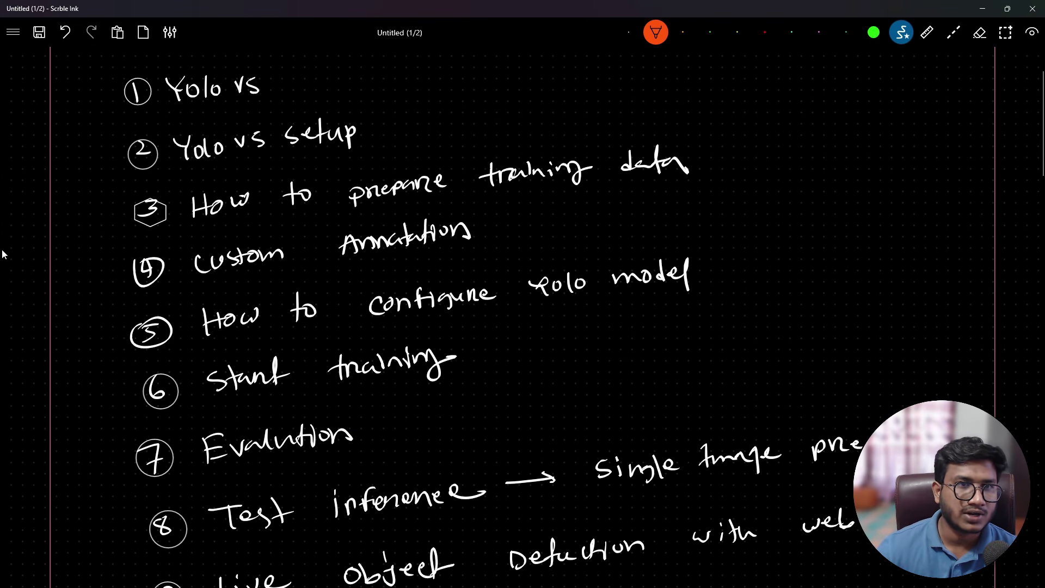
click(736, 33)
drag(121, 112, 174, 91)
drag(121, 139, 166, 132)
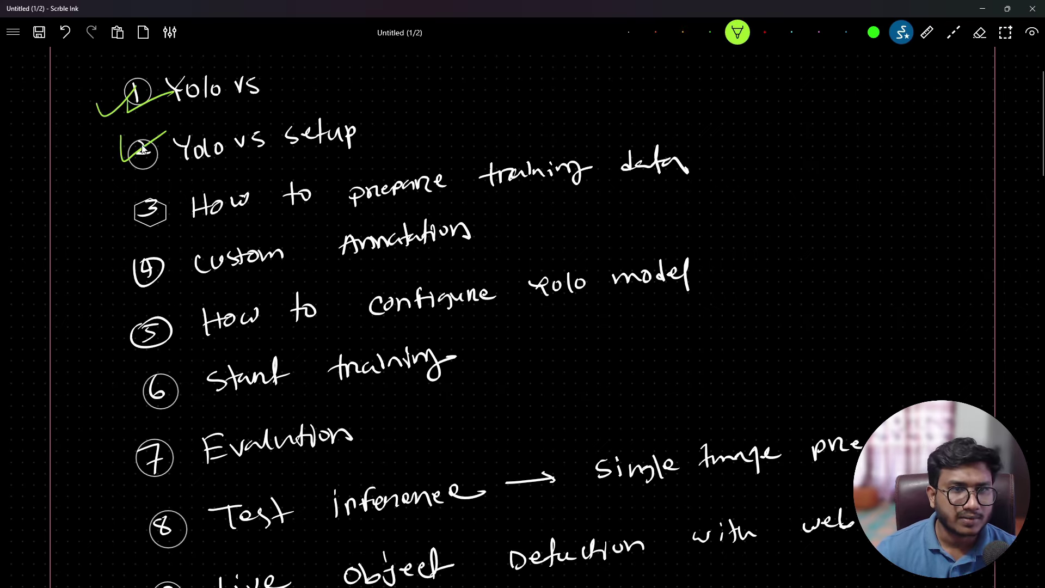
drag(138, 222, 201, 194)
drag(129, 251, 177, 240)
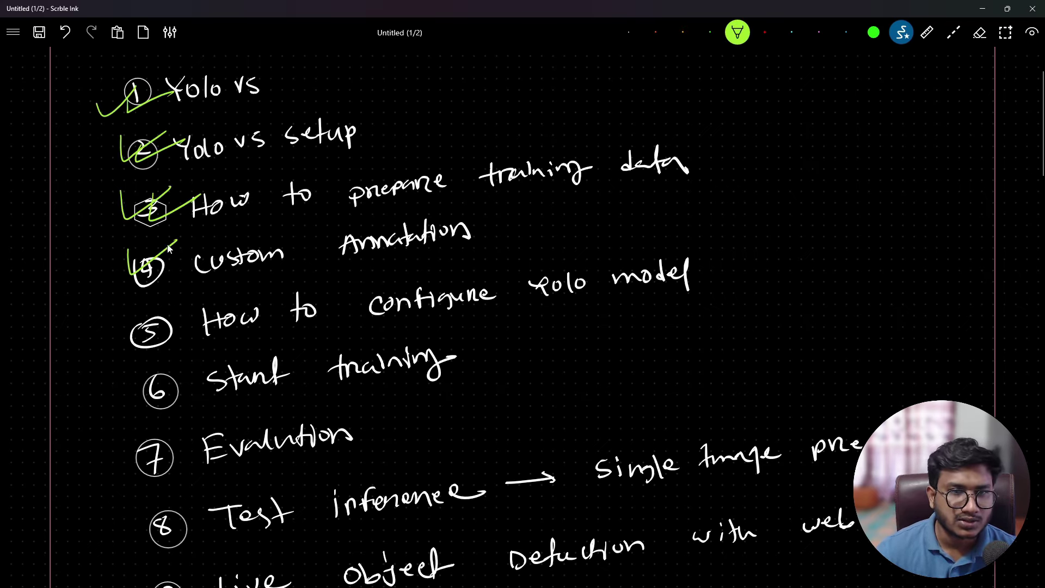
drag(155, 283, 203, 252)
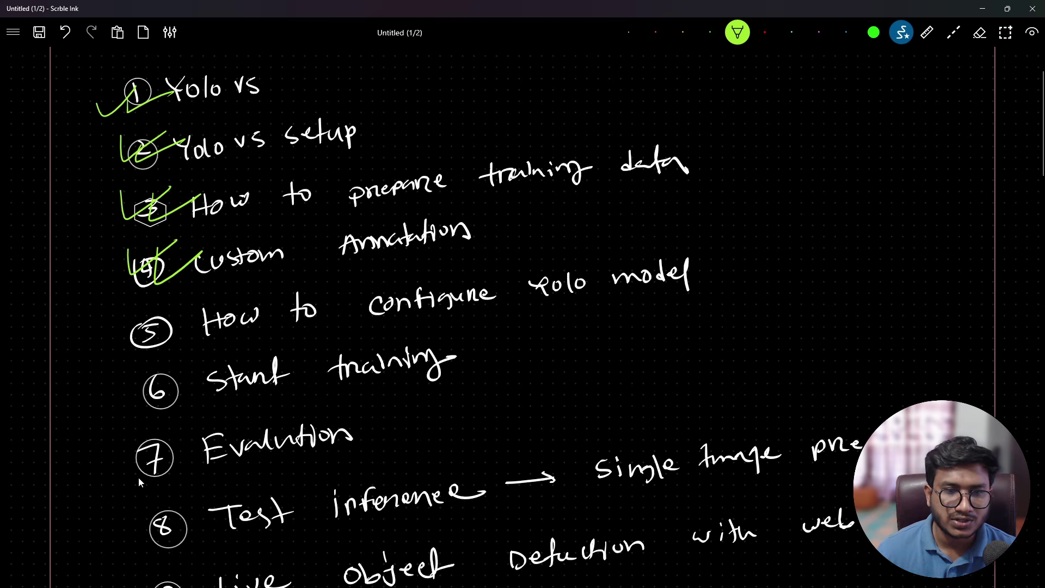
Step: Review the remaining agenda items from YOLO model configuration to web application creation, and minimize the notes
scroll(139, 482, down, 3)
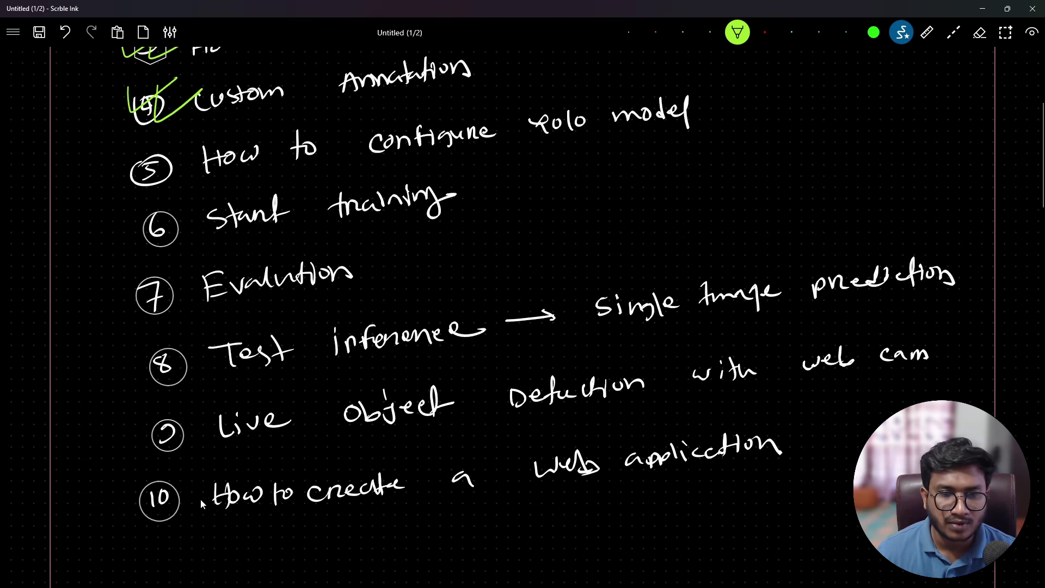
scroll(281, 474, down, 2)
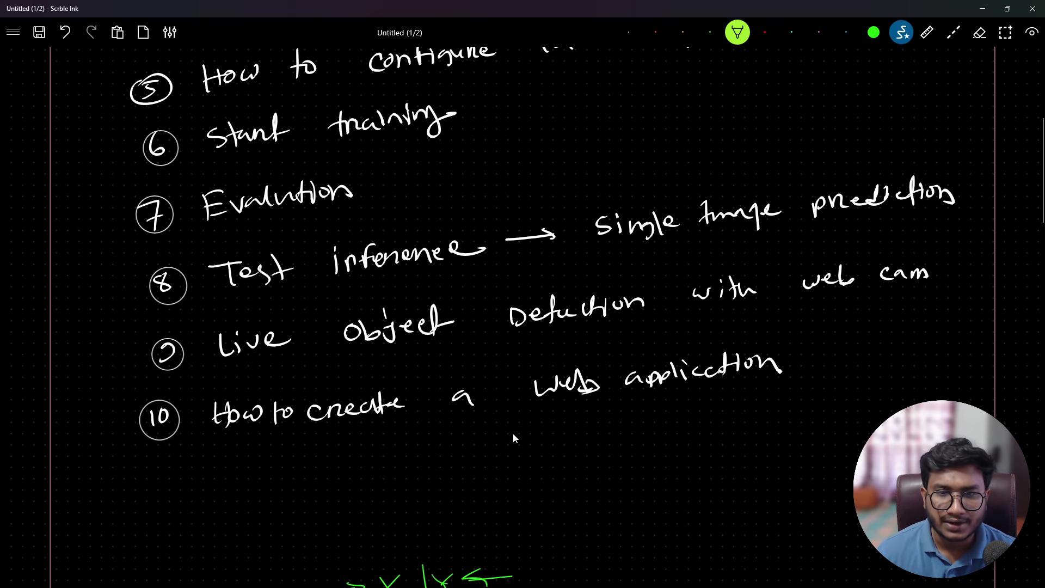
scroll(508, 424, up, 5)
scroll(210, 439, down, 4)
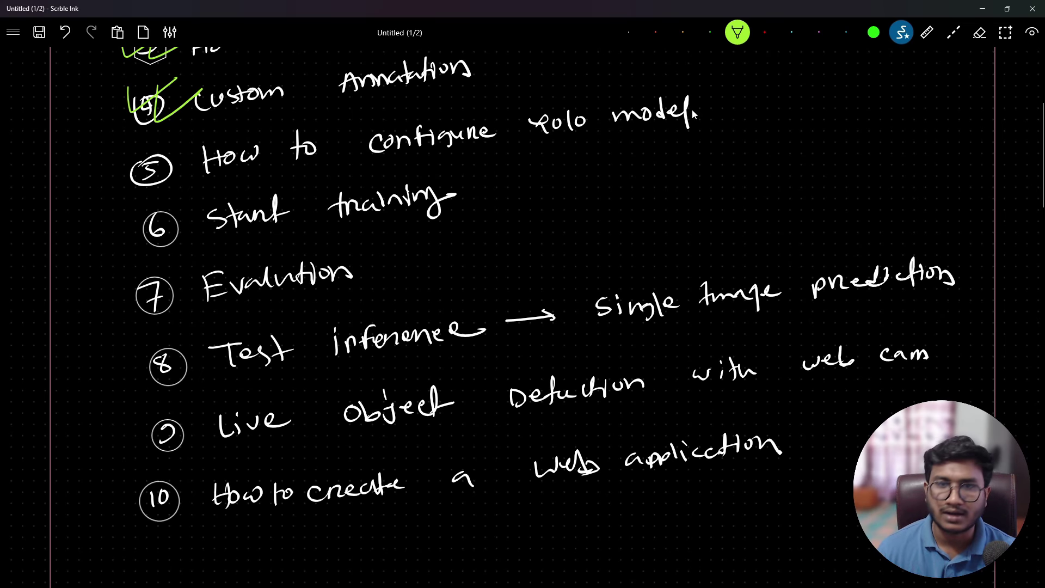
click(983, 9)
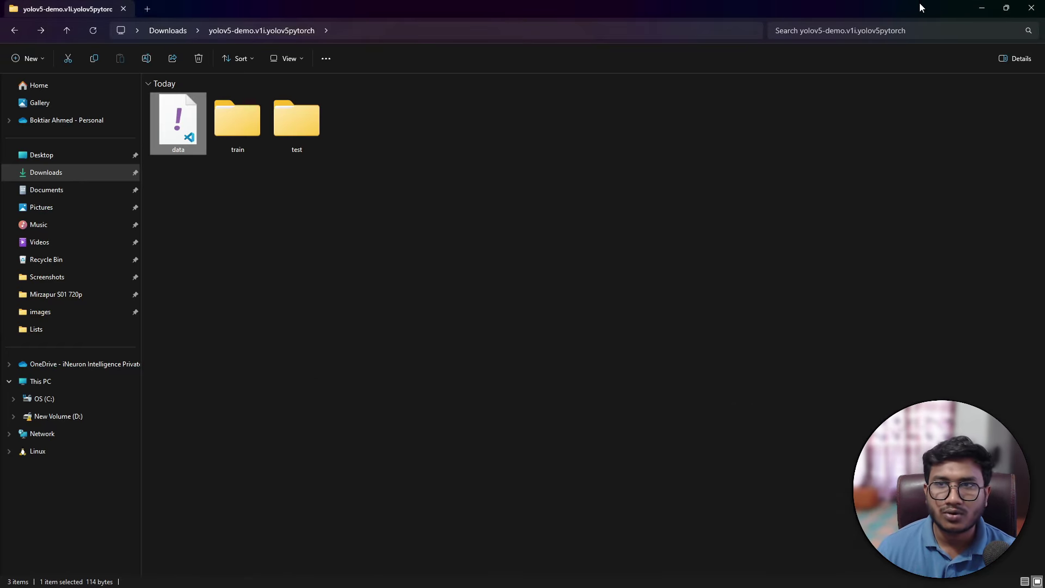
Step: Switch to the Sign language Generation Using YOLO v5 Colab notebook, narrow its file browser and collapse the yolov5 folder
click(984, 8)
click(188, 11)
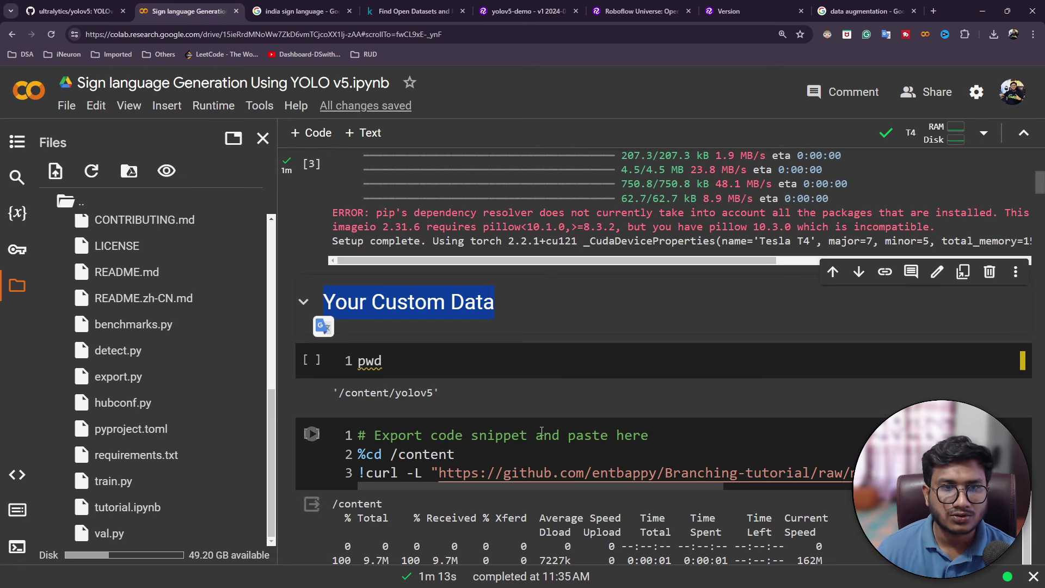
scroll(426, 315, up, 3)
scroll(426, 316, down, 2)
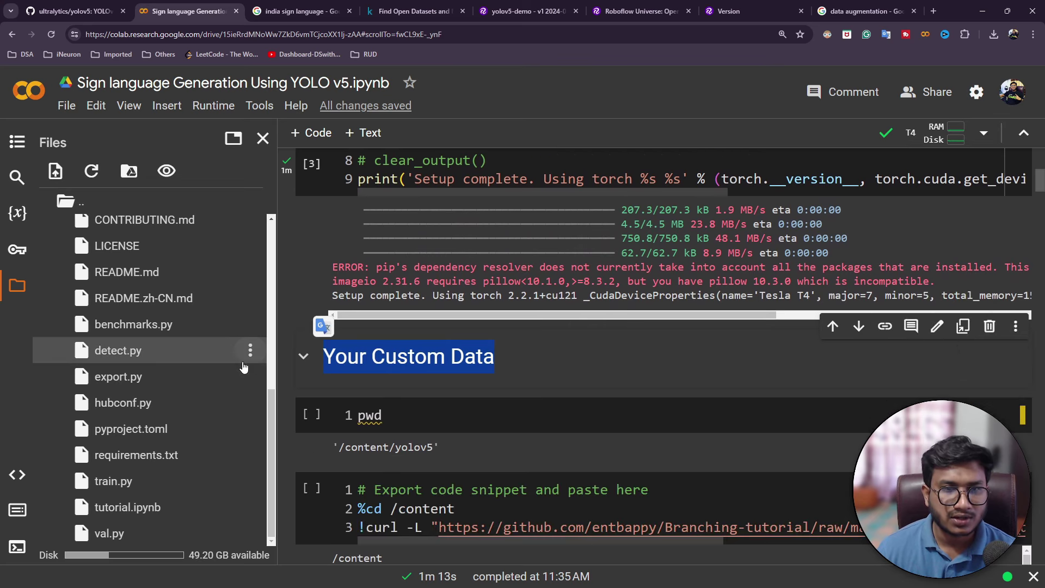
drag(274, 356, 233, 357)
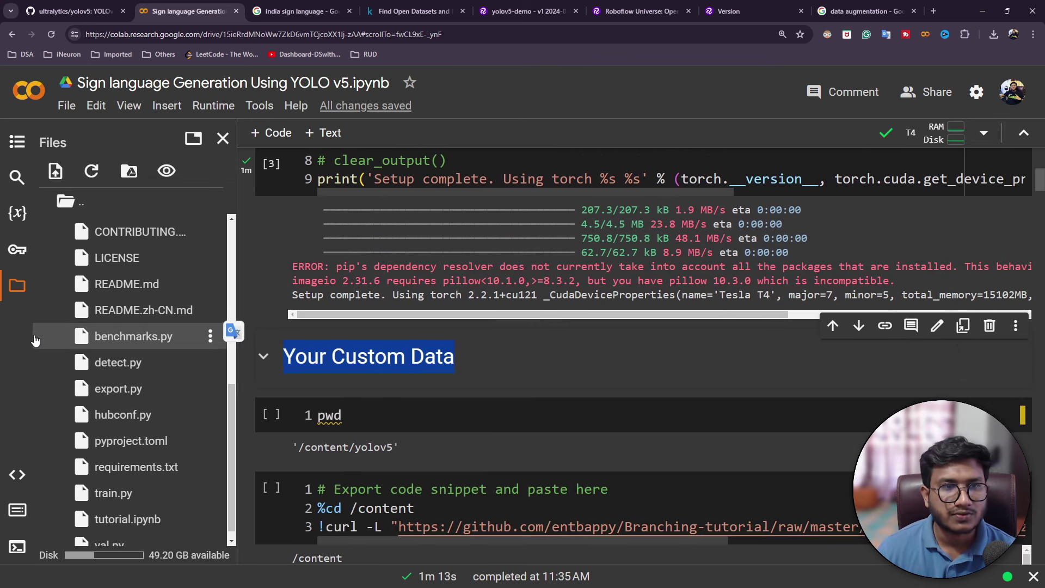
scroll(101, 325, up, 6)
click(42, 280)
click(381, 415)
scroll(367, 544, down, 2)
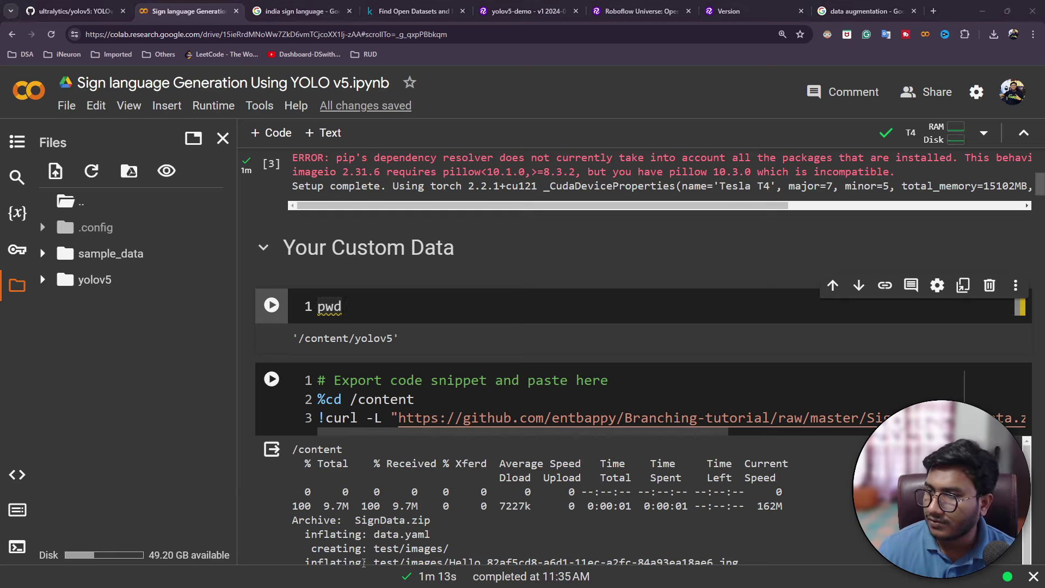
Step: Show the data file and the train and test folders in File Explorer by selecting them, and return to Colab
key(alt+Tab)
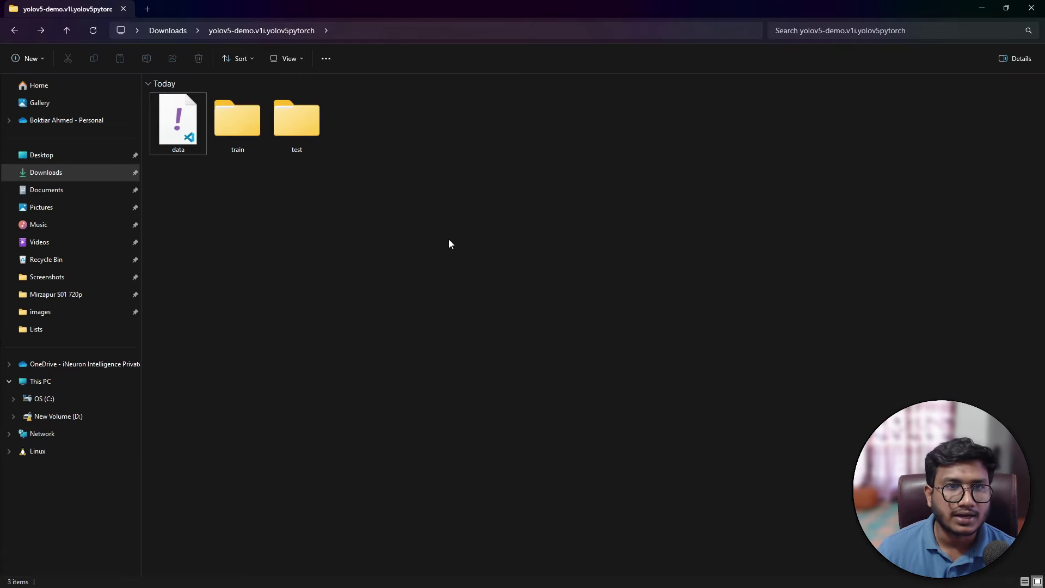
drag(450, 240, 119, 121)
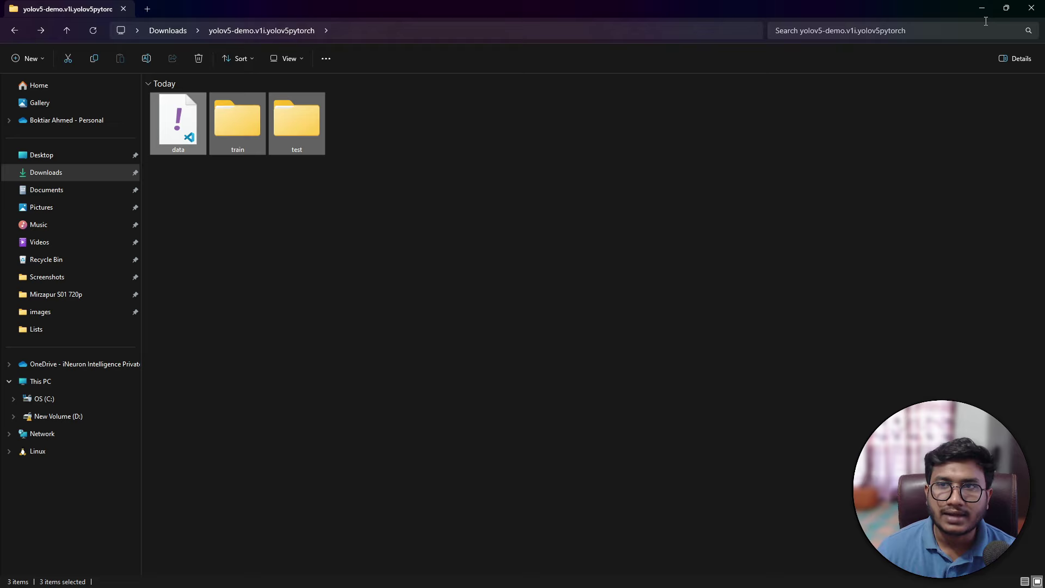
click(982, 7)
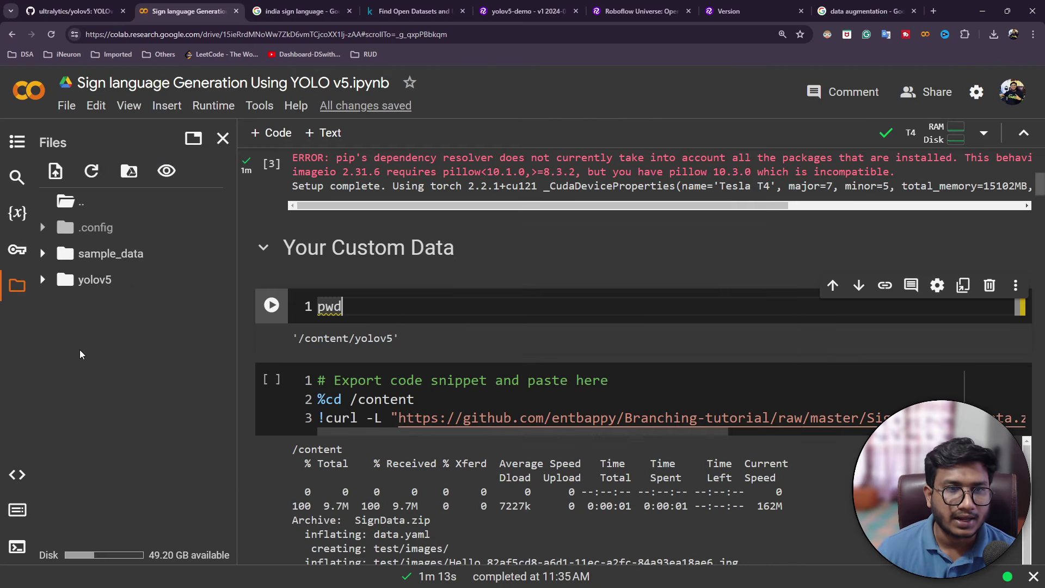
right_click(53, 316)
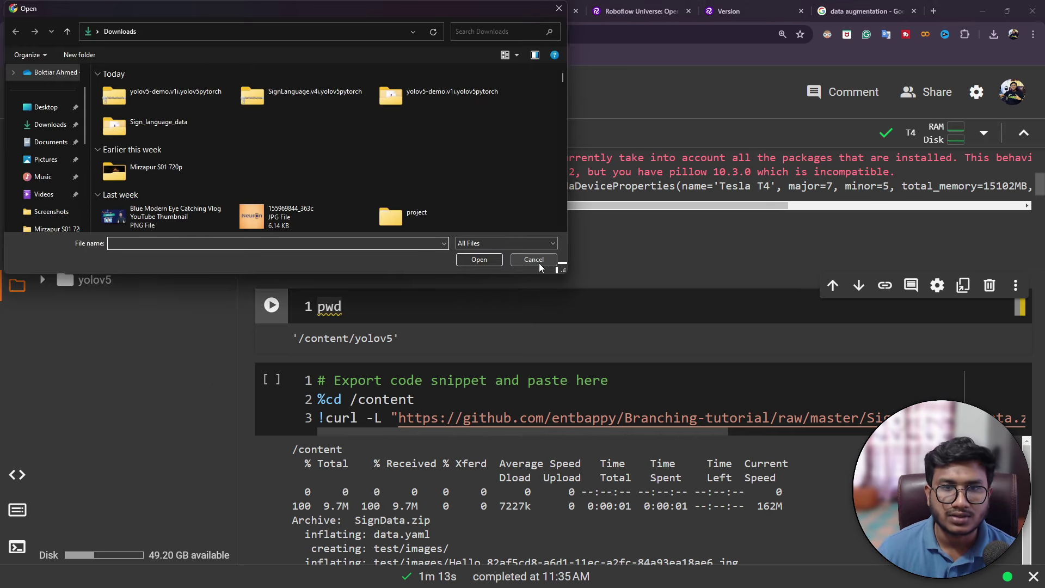
click(539, 263)
scroll(313, 335, down, 1)
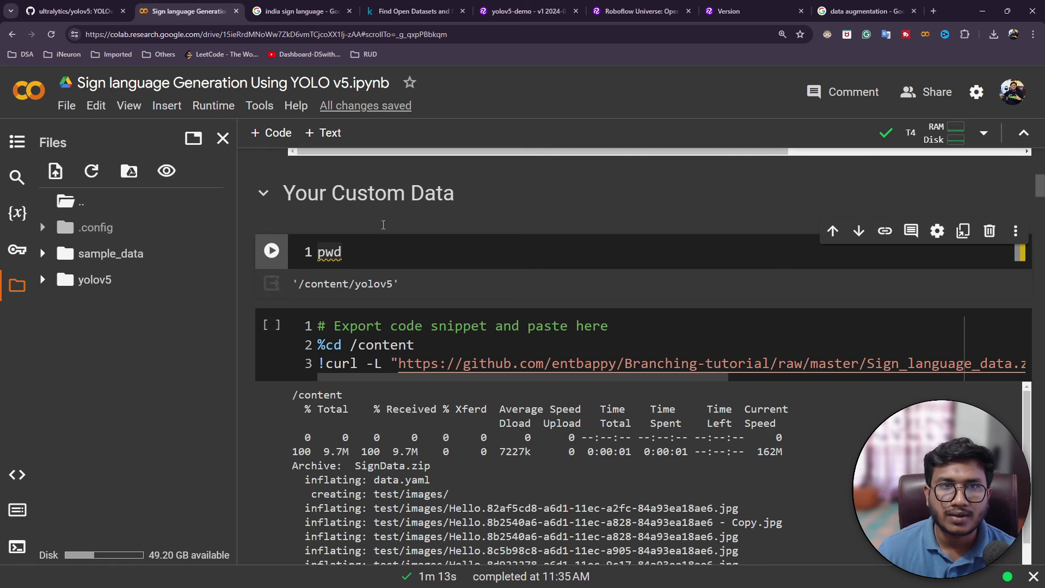
Step: Open github.com in a new browser tab and go to the account's own repositories list
click(937, 10)
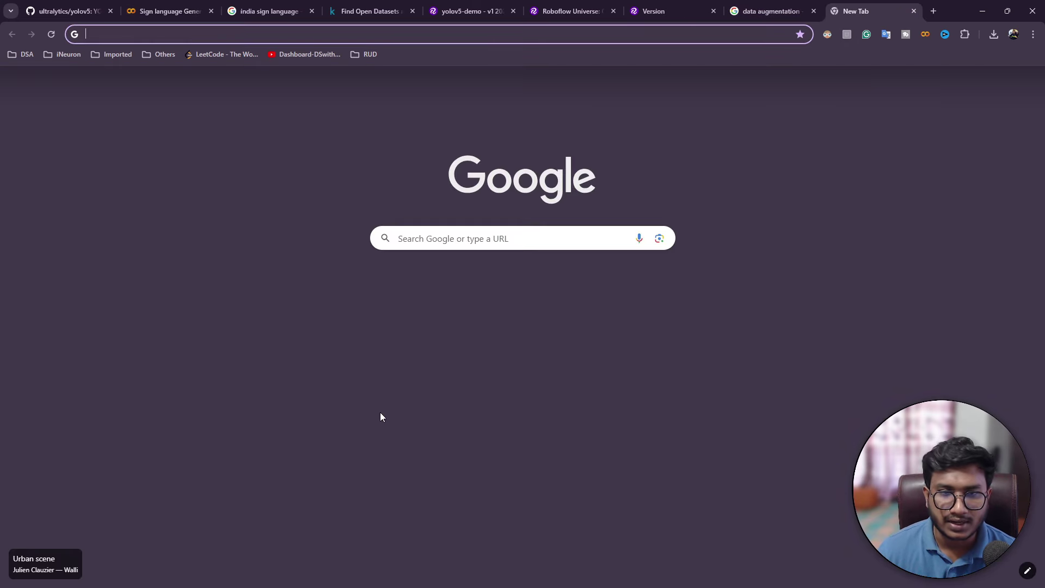
text(github.com)
key(Return)
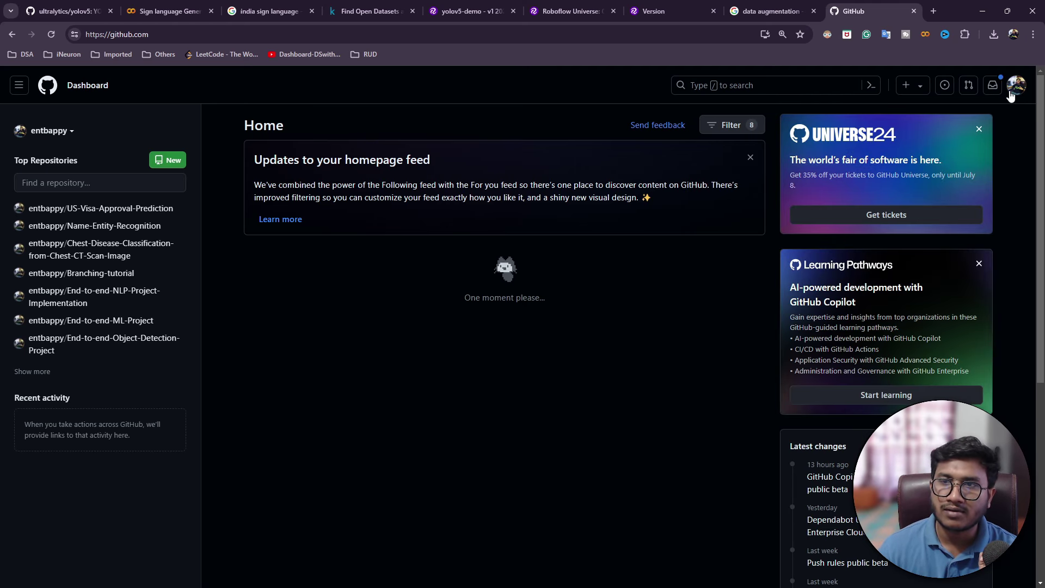
click(1016, 85)
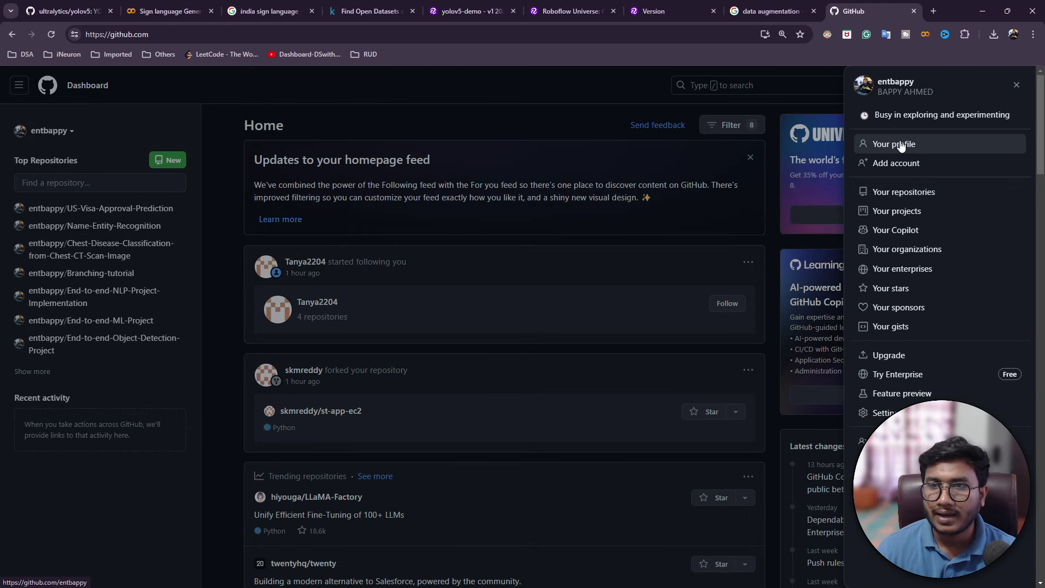
click(888, 198)
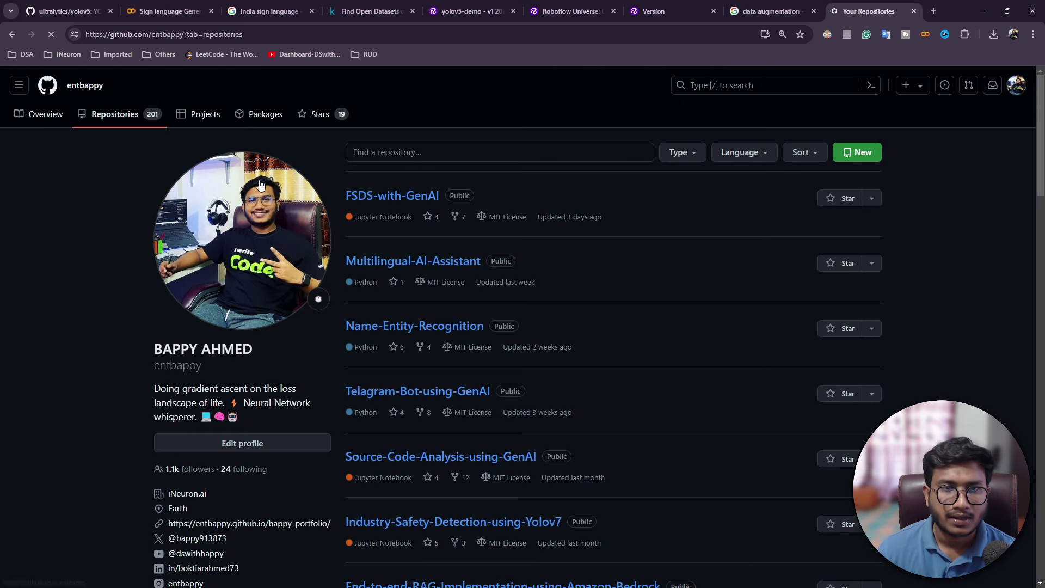
Step: Search the repositories for "bra", open Branching-tutorial and find its Sign_language_data.zip file
click(383, 153)
text(bra)
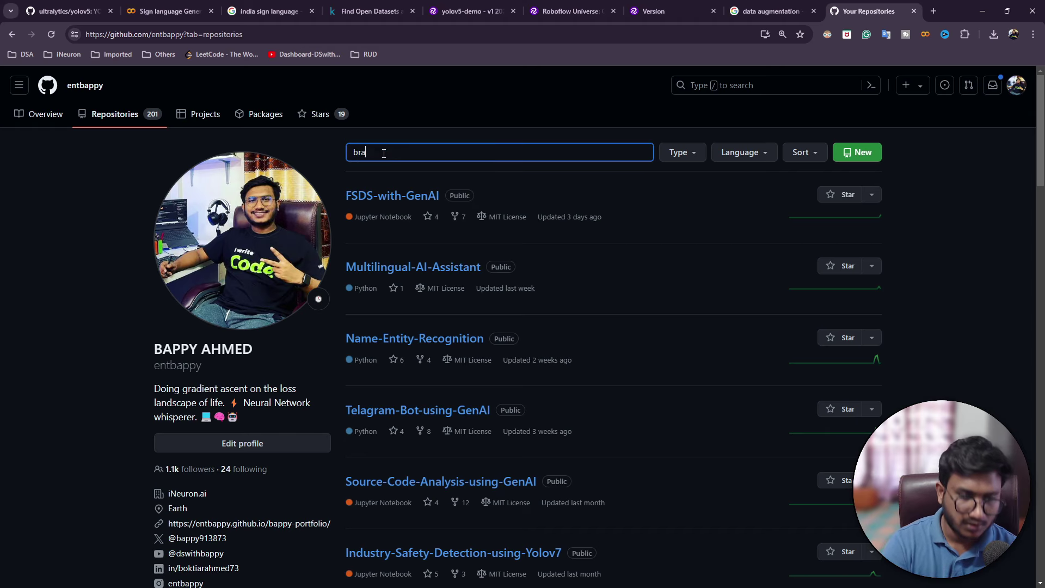
key(Return)
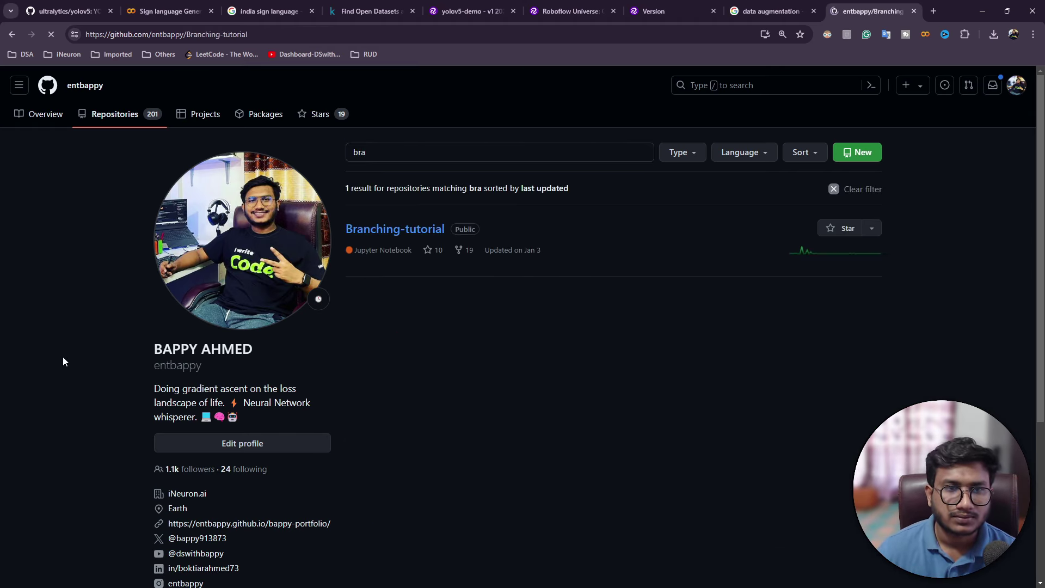
scroll(63, 361, down, 15)
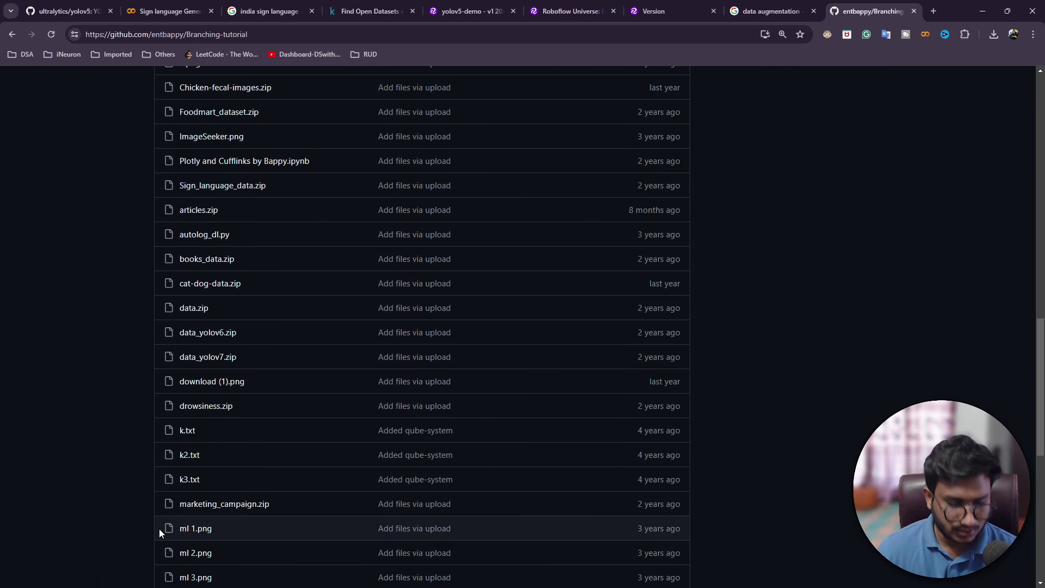
Step: Stage yolov5-demo.v1i.yolov5pytorch.zip from the Downloads folder for upload to the Branching-tutorial repository, and leave the upload page without committing
click(246, 587)
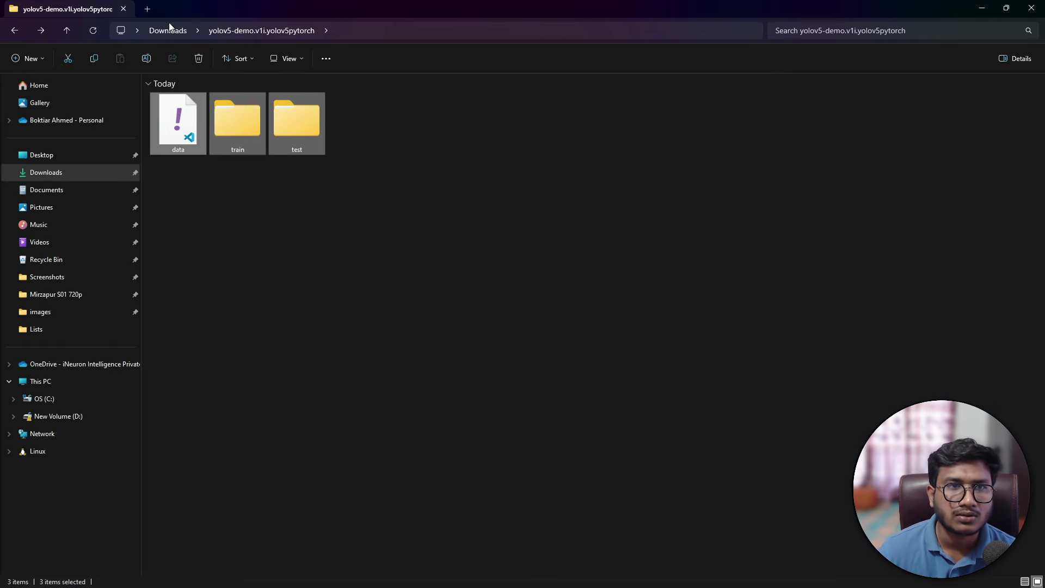
key(alt+Up)
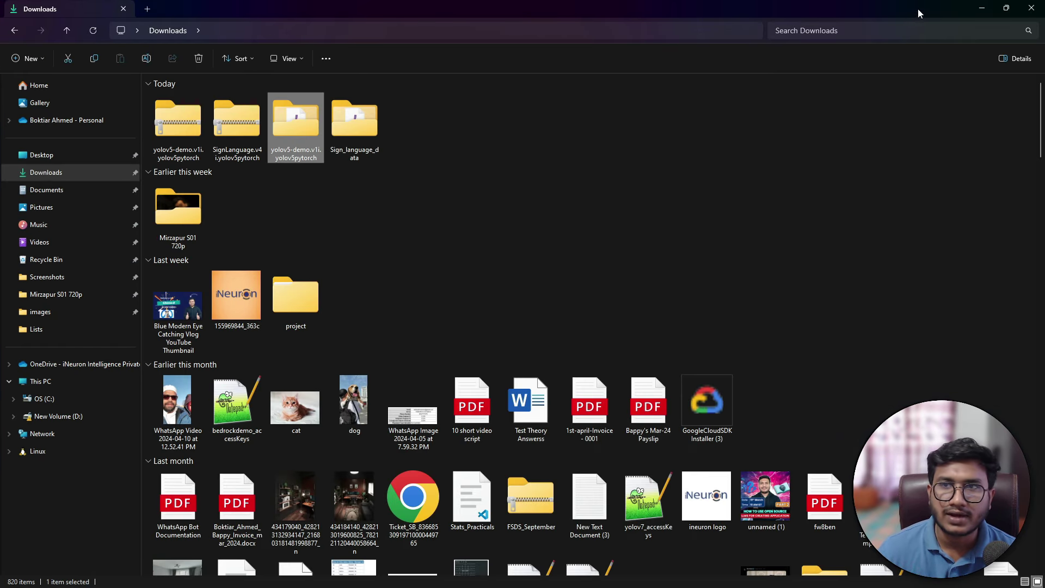
click(1012, 9)
click(604, 224)
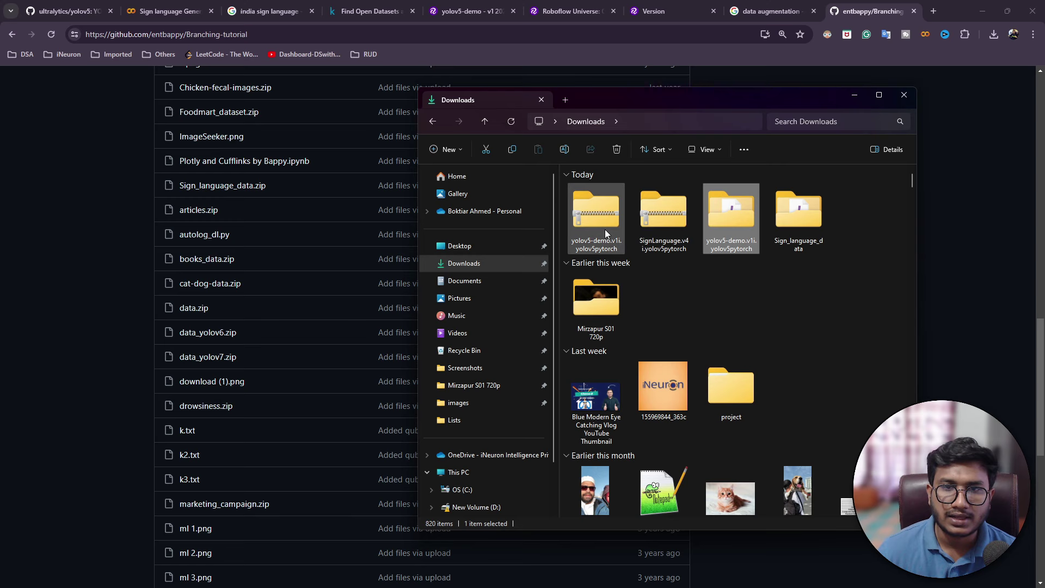
drag(596, 213, 145, 389)
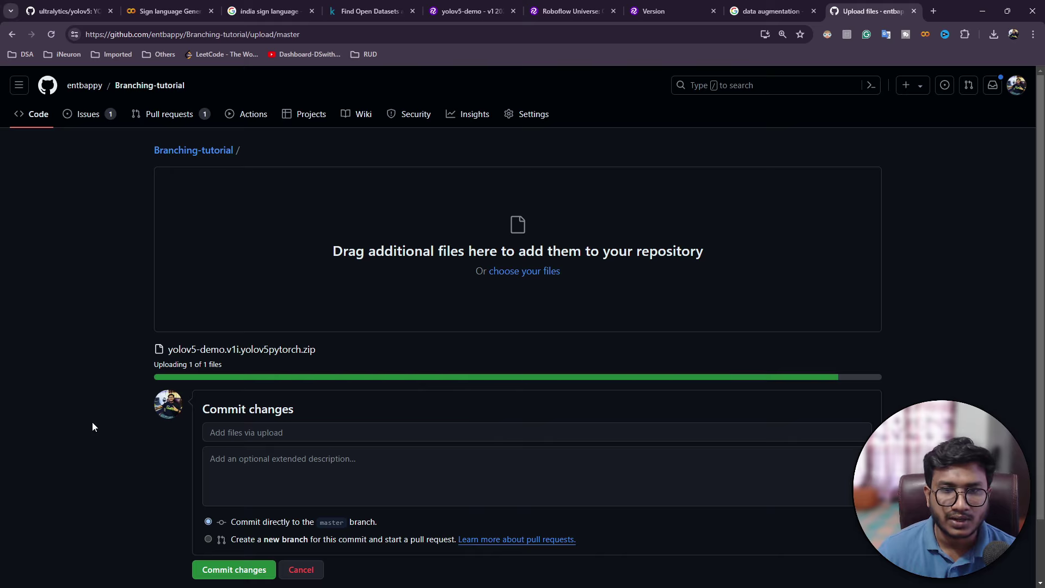
scroll(316, 472, down, 1)
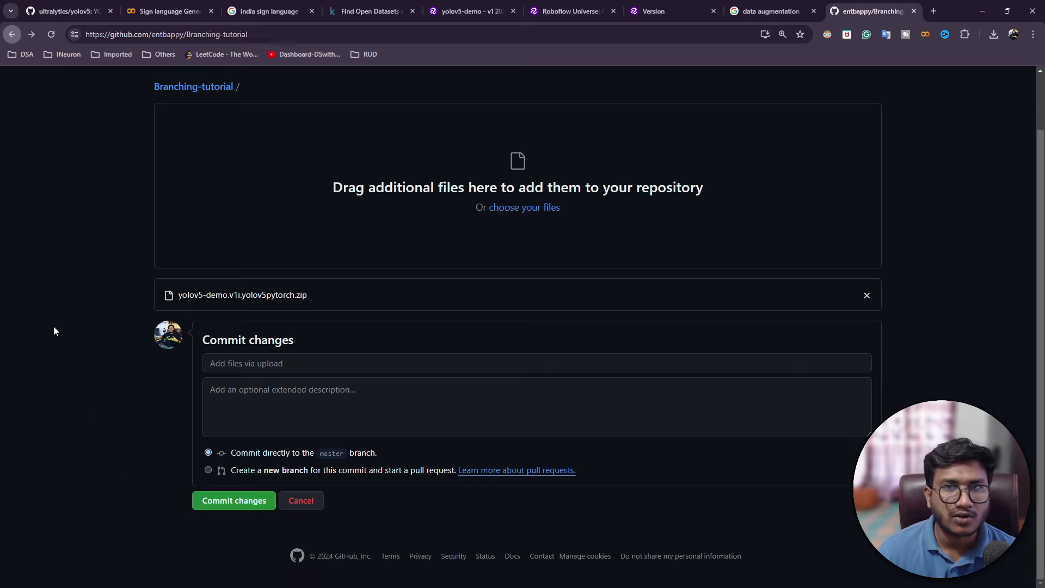
Step: Open Sign_language_data.zip in the repository and copy the address of its raw file link
click(218, 185)
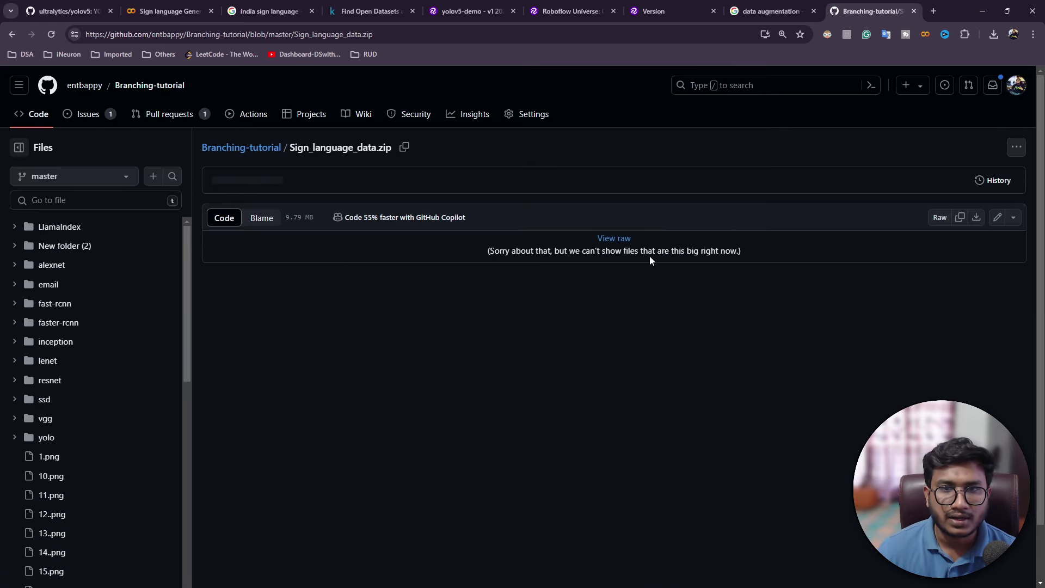
right_click(615, 241)
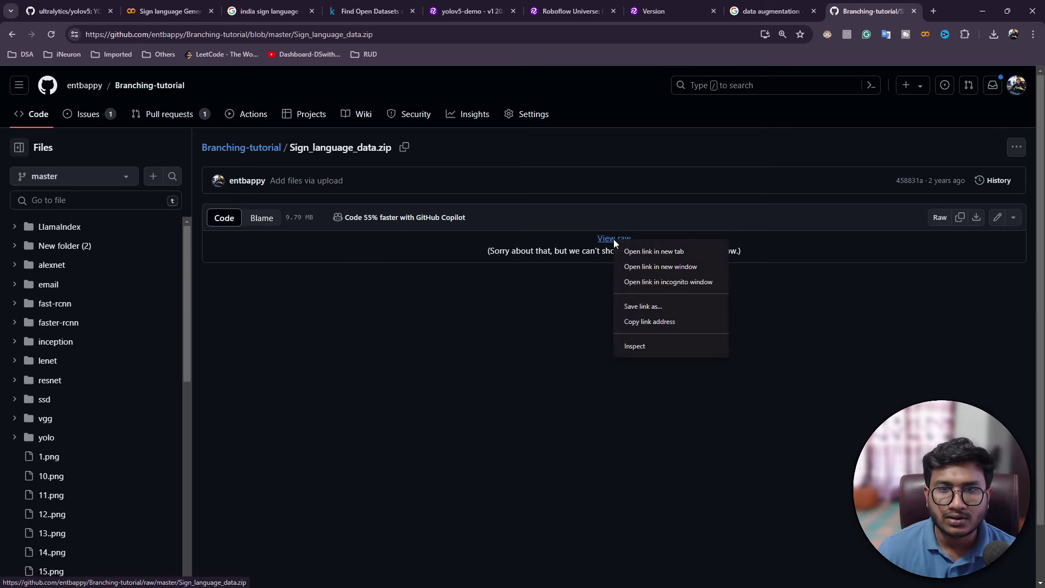
click(646, 322)
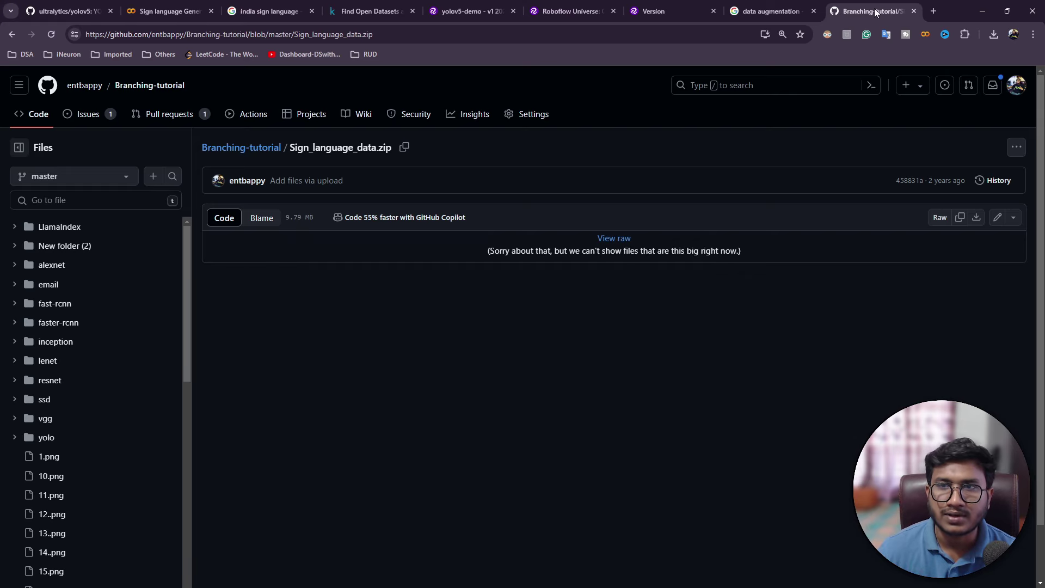
Step: Test the copied raw link in a new browser tab and cancel the download it starts
click(932, 10)
key(ctrl+v)
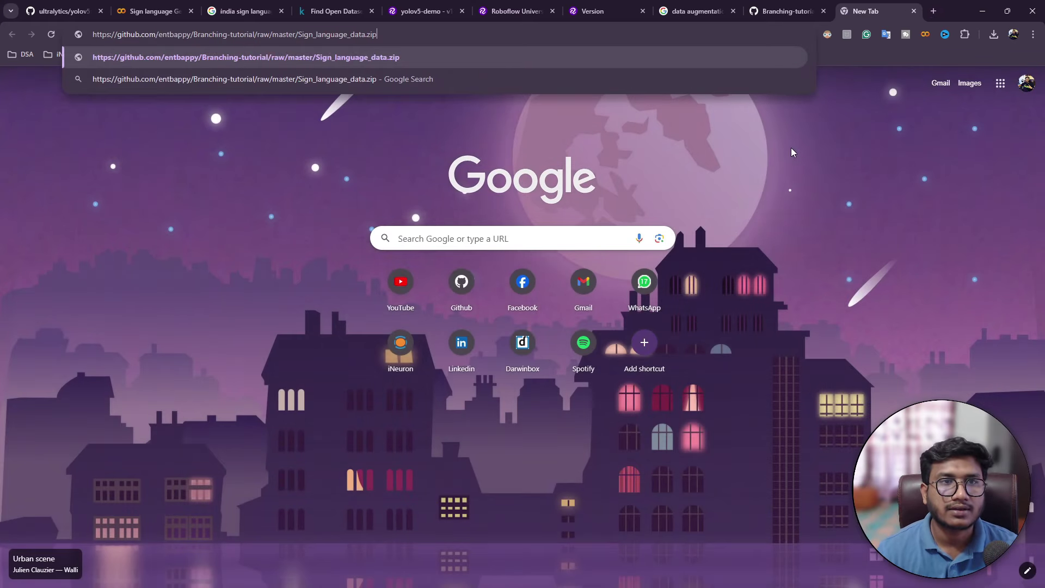
drag(376, 34, 90, 34)
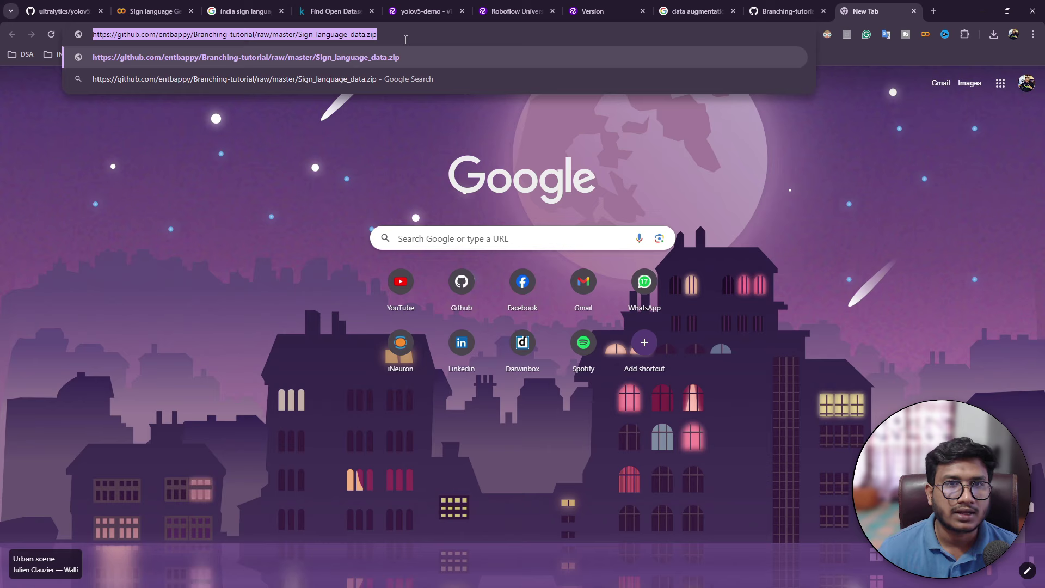
click(426, 42)
key(Return)
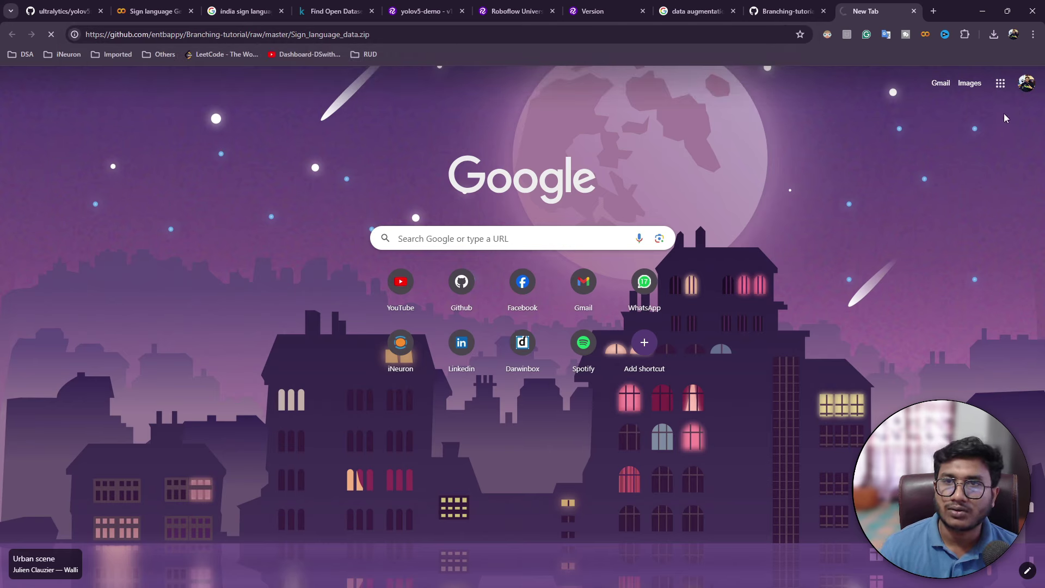
click(993, 36)
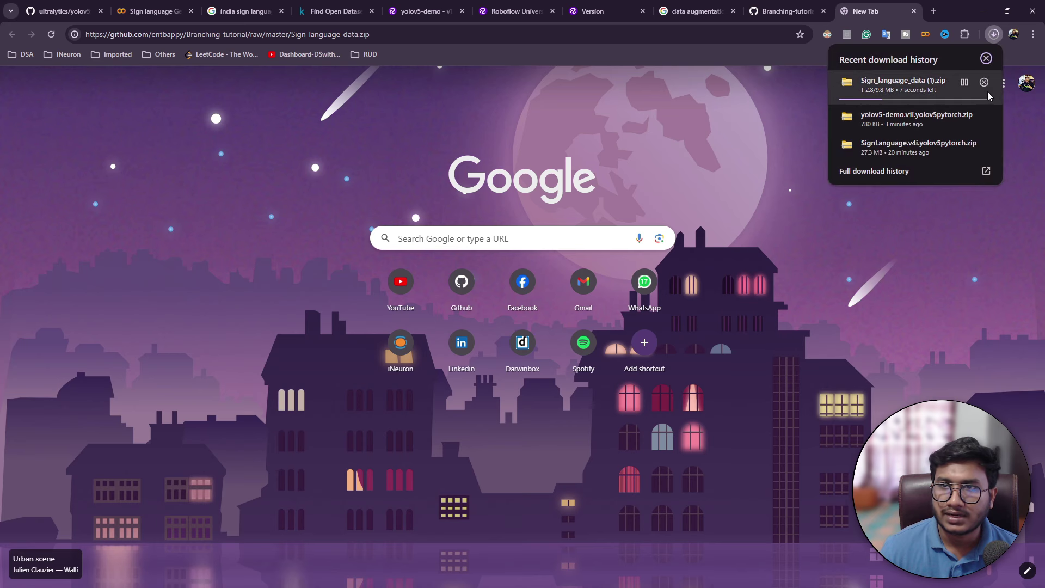
click(984, 85)
click(592, 152)
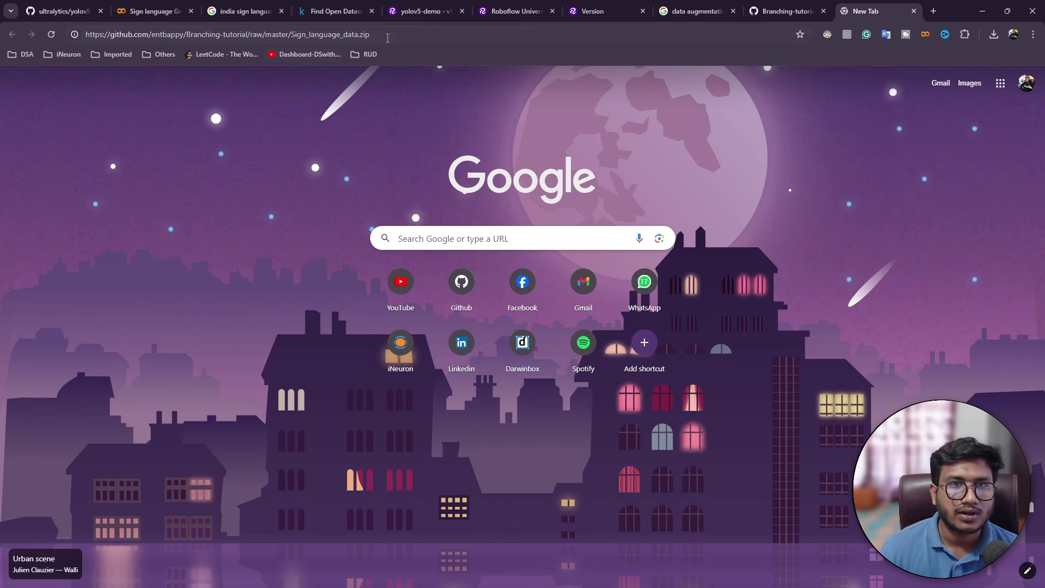
Step: Return to the Colab notebook and examine the custom data cell's dataset link, /content directory command, and SignData.zip unzip and removal commands
drag(371, 34, 84, 34)
click(145, 6)
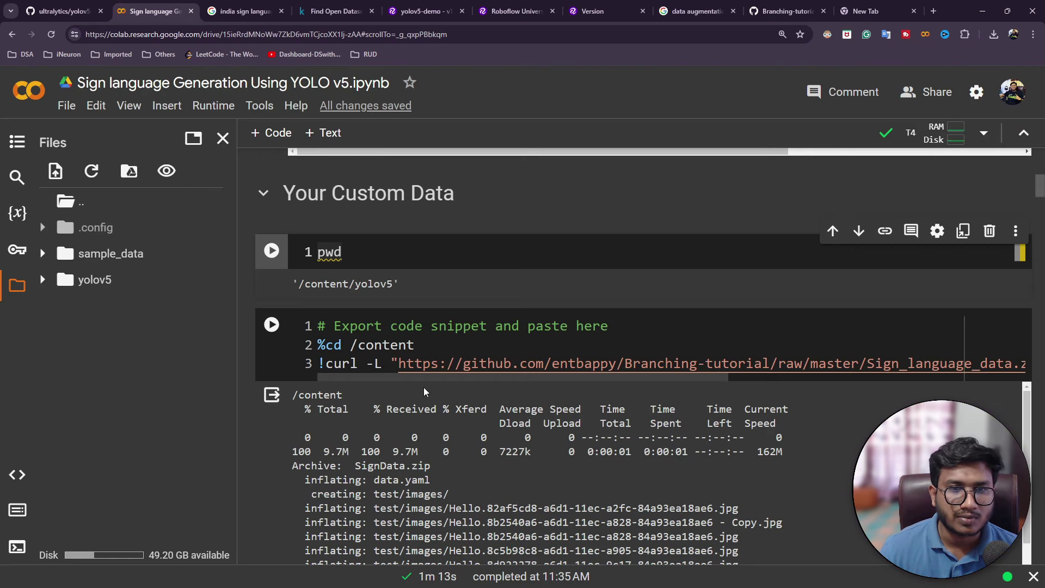
drag(400, 364, 446, 336)
scroll(919, 381, right, 3)
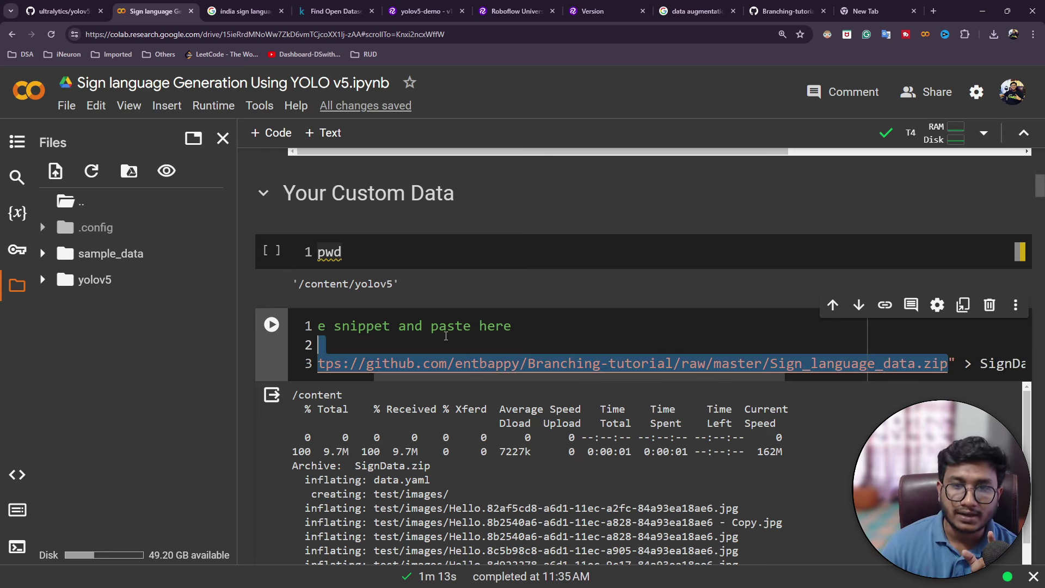
mouse_move(386, 355)
mouse_down()
mouse_move(318, 363)
mouse_move(399, 364)
mouse_up()
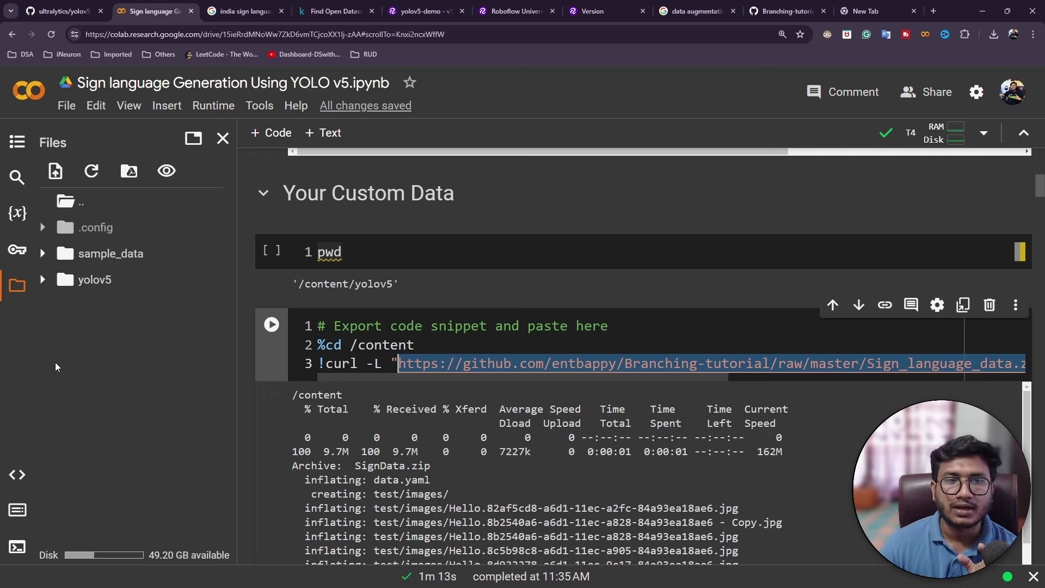
triple_click(409, 345)
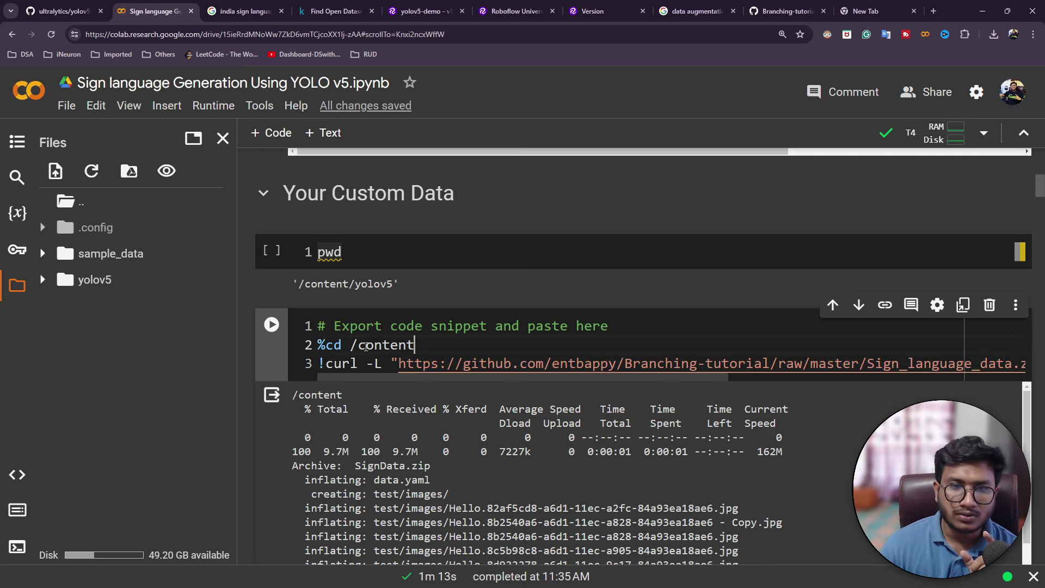
drag(386, 377, 729, 388)
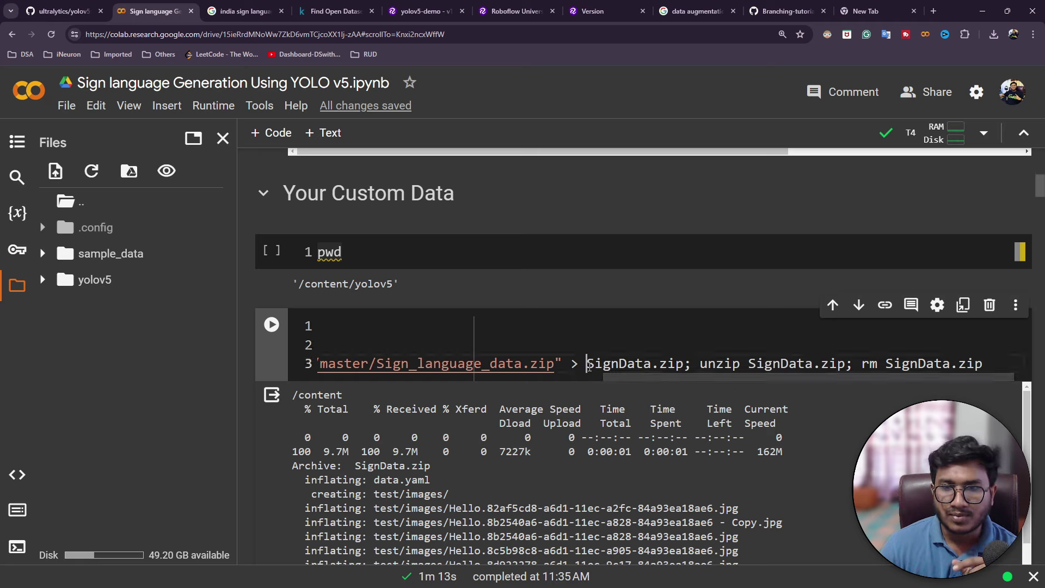
drag(587, 365, 900, 378)
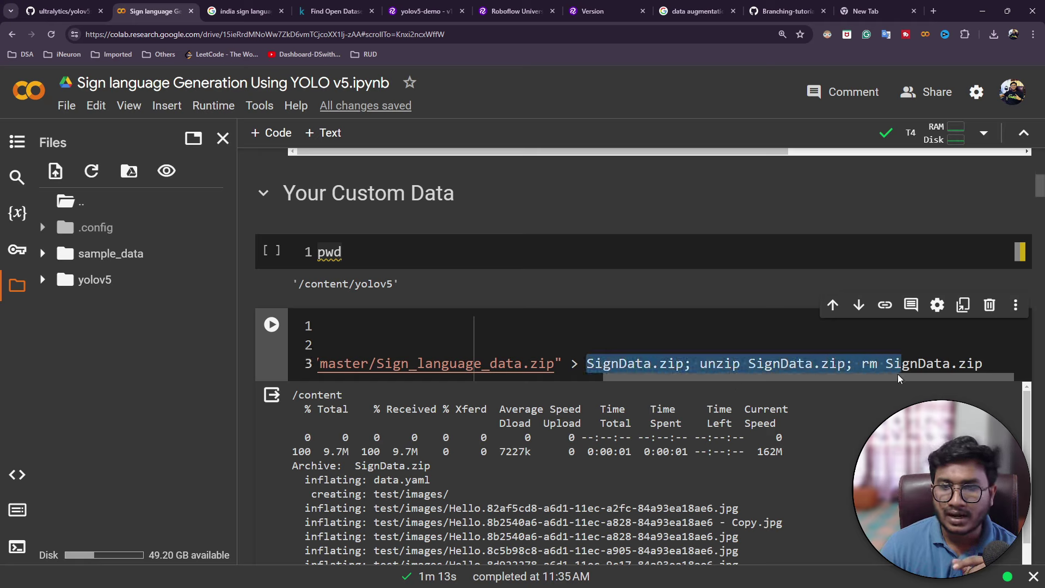
click(392, 332)
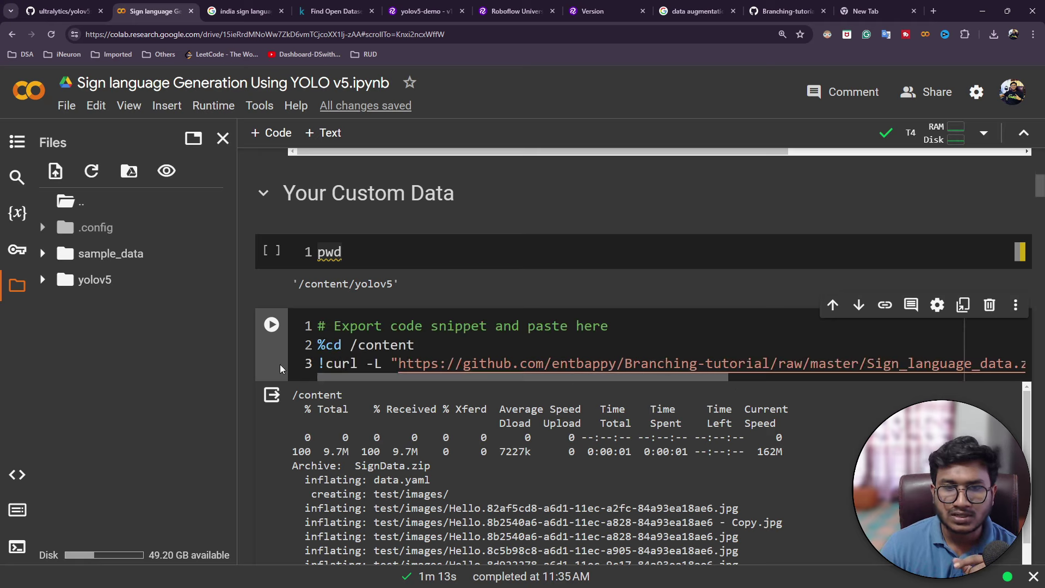
Step: Run the custom data cell to download and unzip the dataset into /content, and refresh the file browser
click(273, 325)
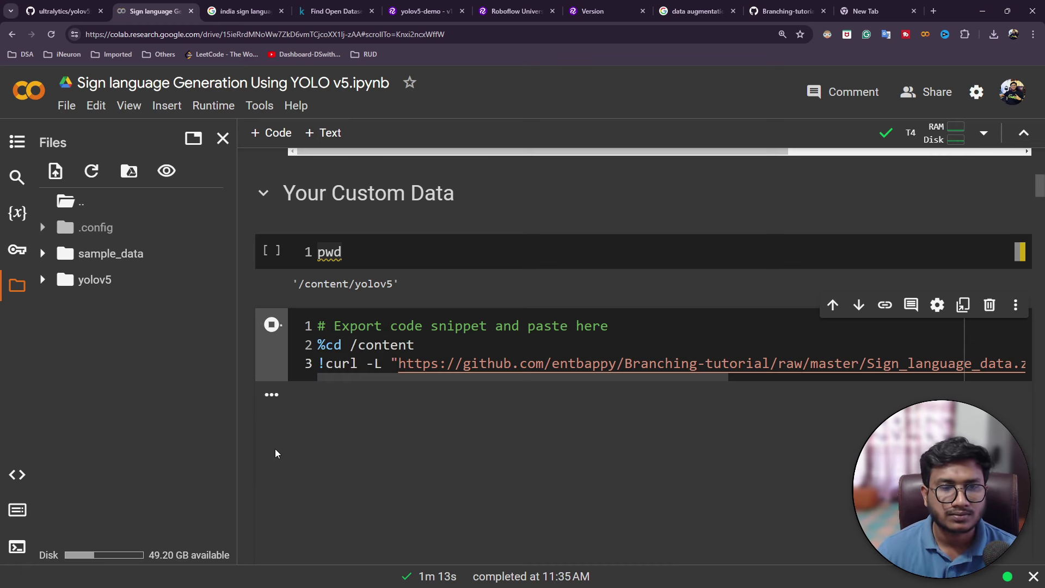
scroll(278, 452, down, 1)
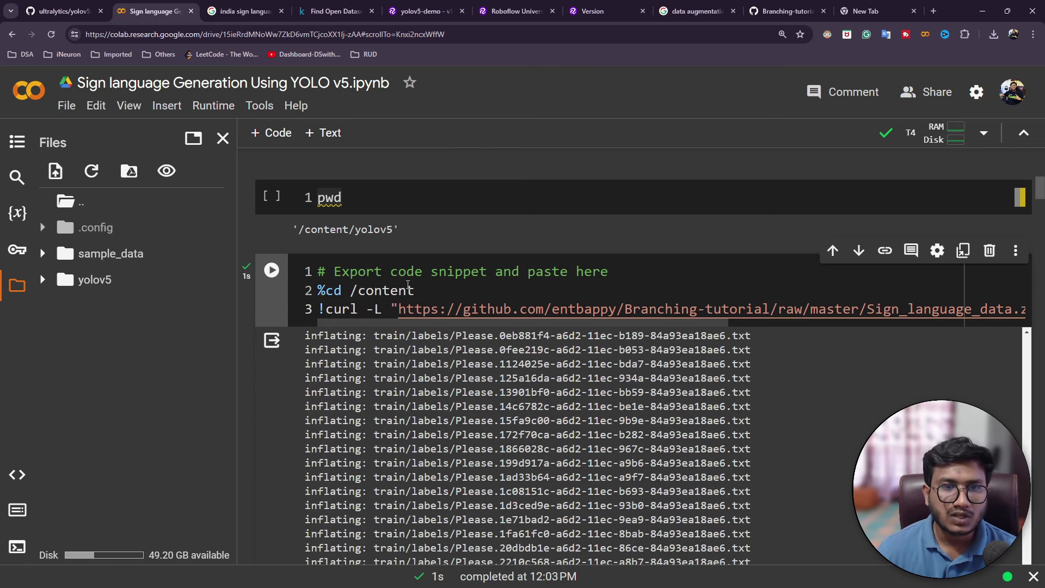
drag(415, 290, 301, 290)
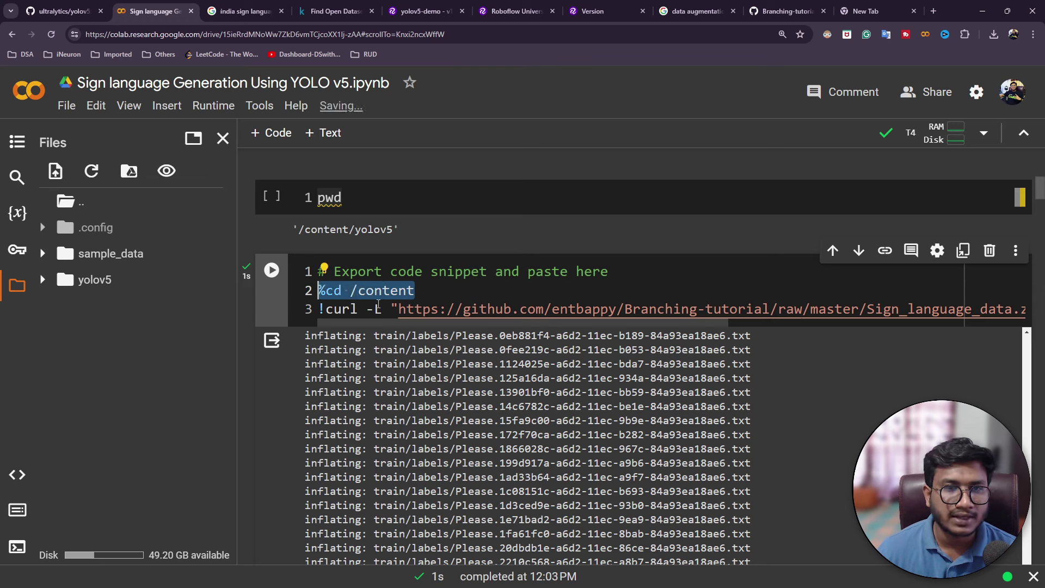
click(92, 171)
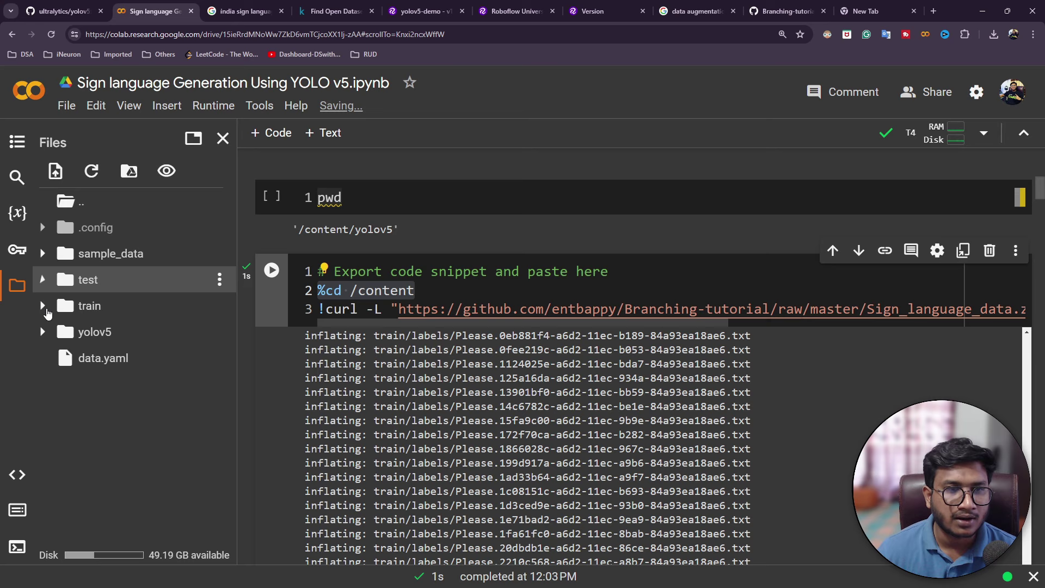
Step: Inspect the extracted test and train folders, open the first Hello image in train/images and widen its preview
click(43, 279)
click(42, 279)
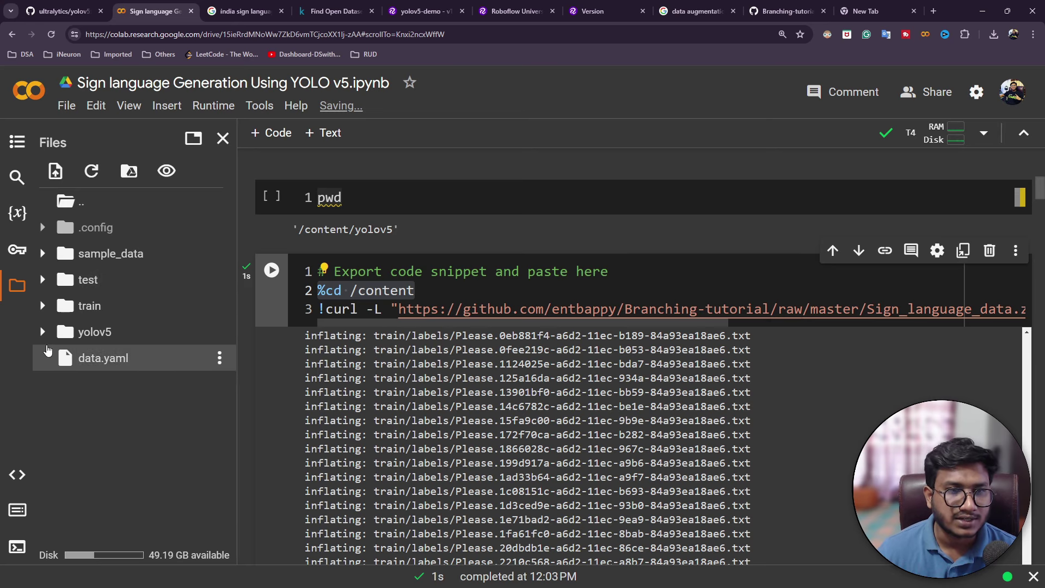
click(37, 308)
click(58, 332)
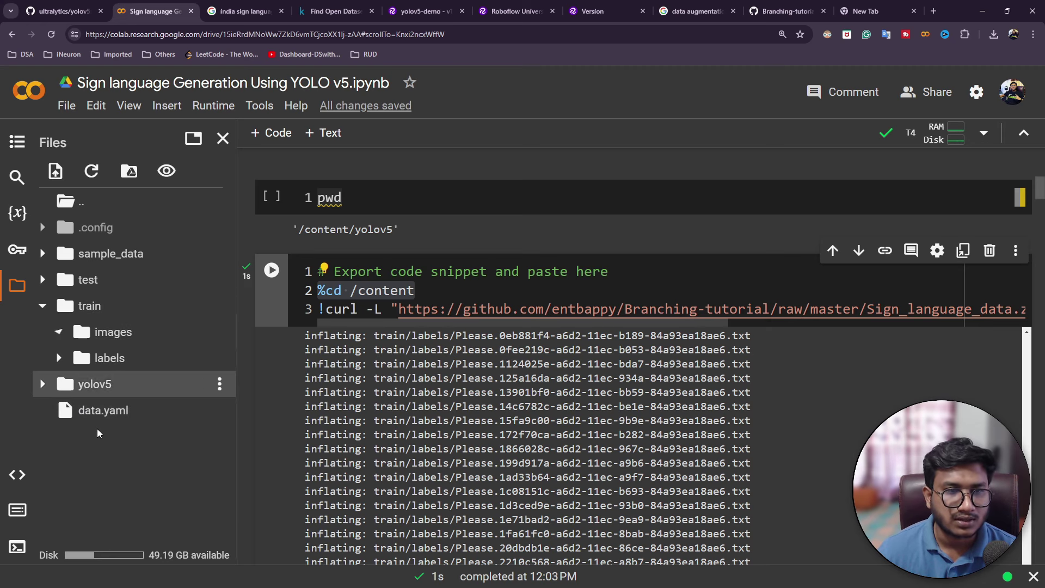
double_click(131, 358)
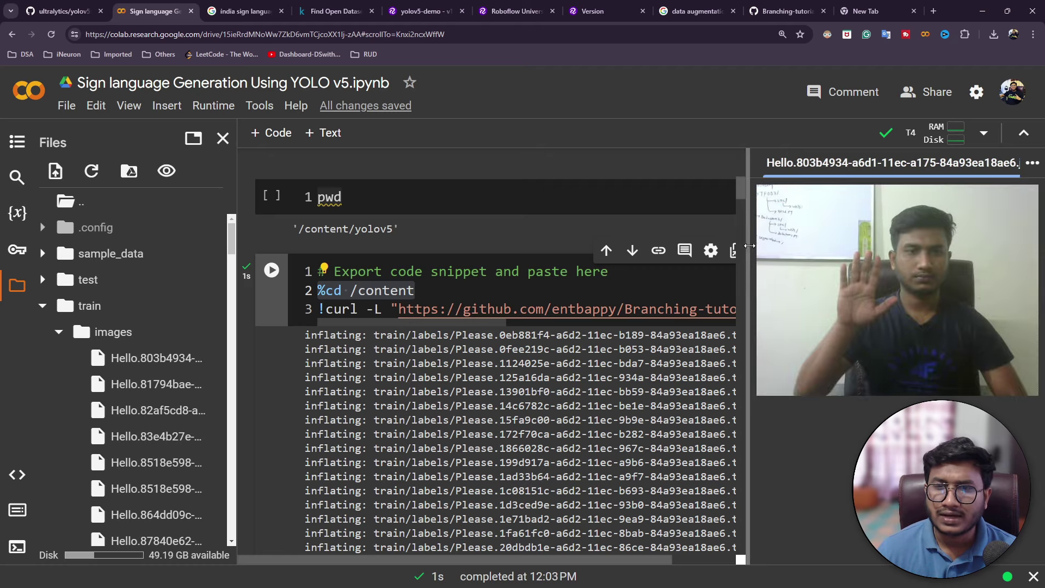
drag(750, 246, 660, 246)
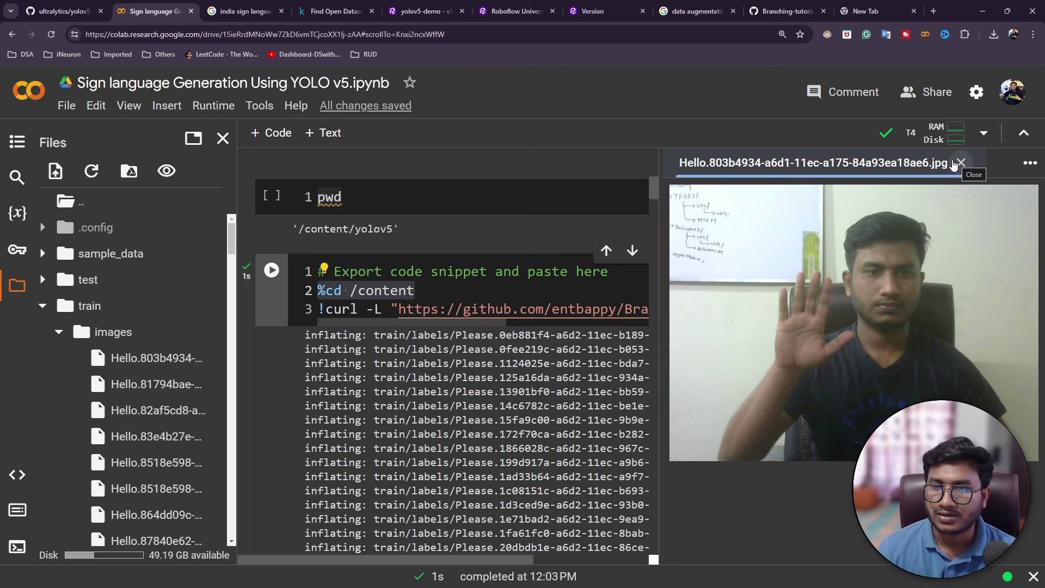
Step: Close the image preview, collapse the train folder, and open data.yaml to check its contents before closing it
click(960, 164)
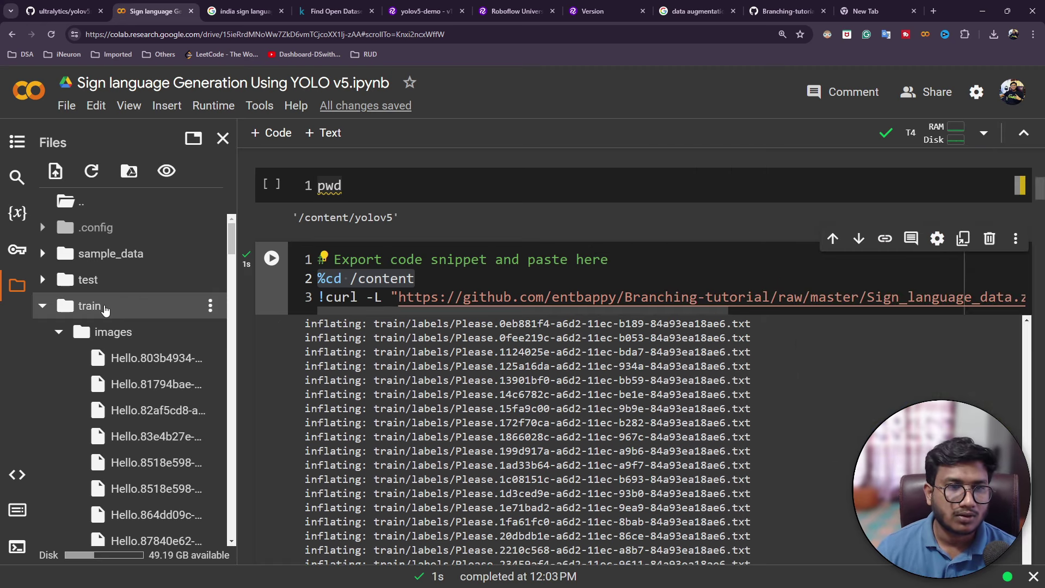
click(42, 306)
double_click(74, 370)
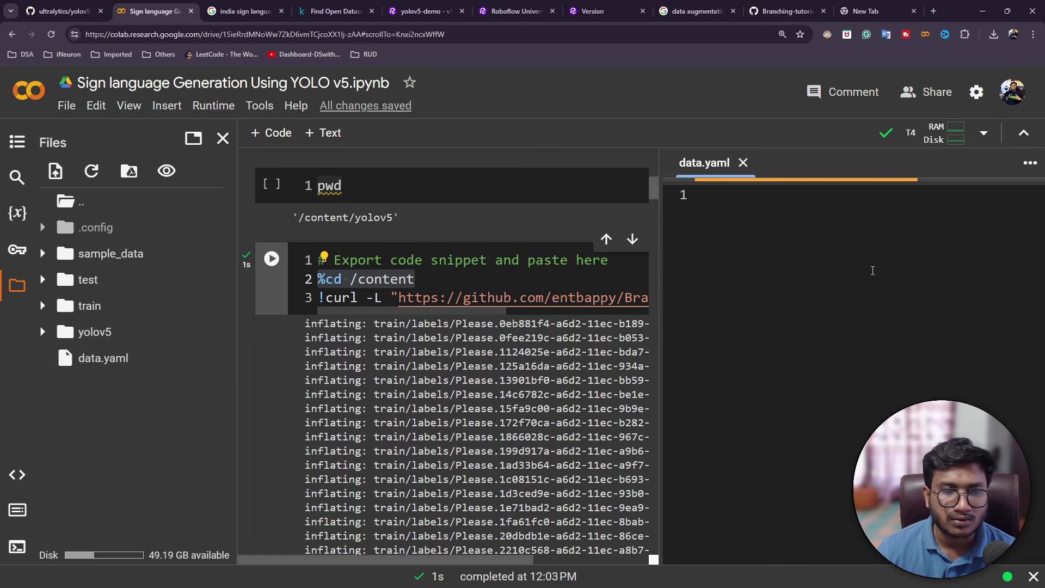
key(ctrl+a)
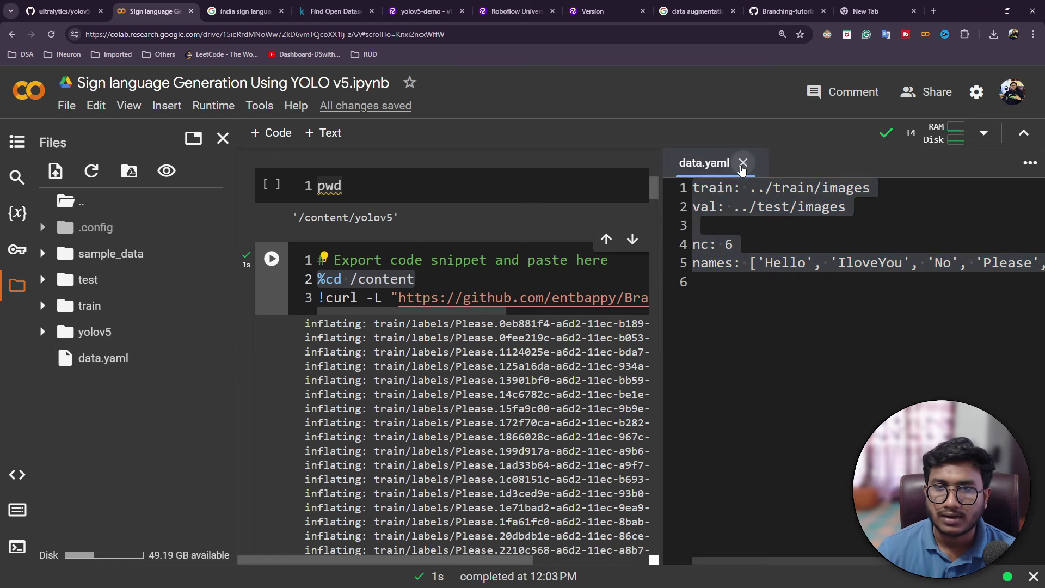
click(744, 163)
Step: Run the %cat data.yaml cell below the dataset download output
scroll(268, 350, down, 7)
scroll(267, 350, down, 5)
scroll(278, 338, up, 2)
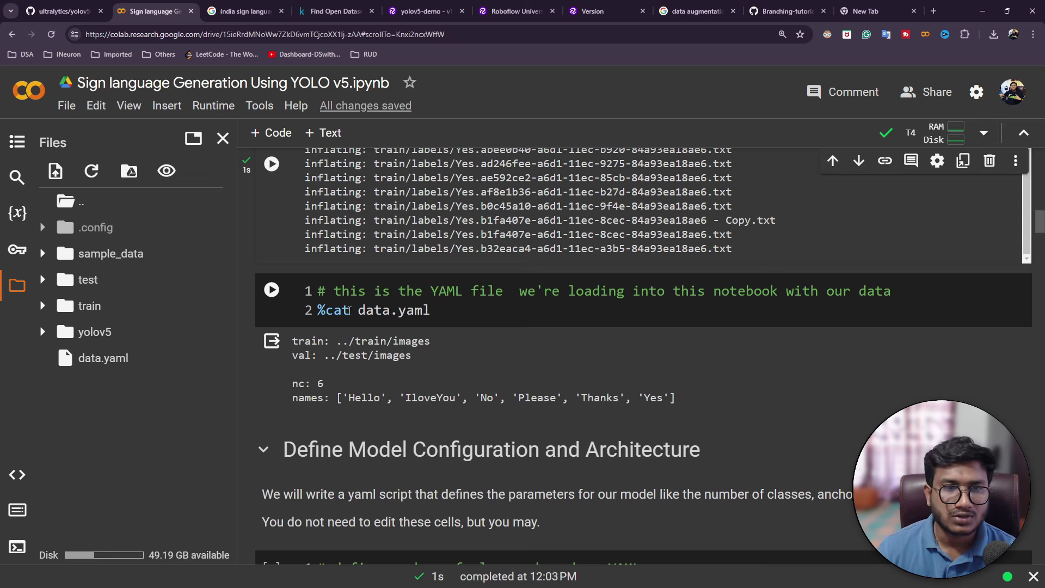
drag(349, 311, 286, 306)
triple_click(469, 308)
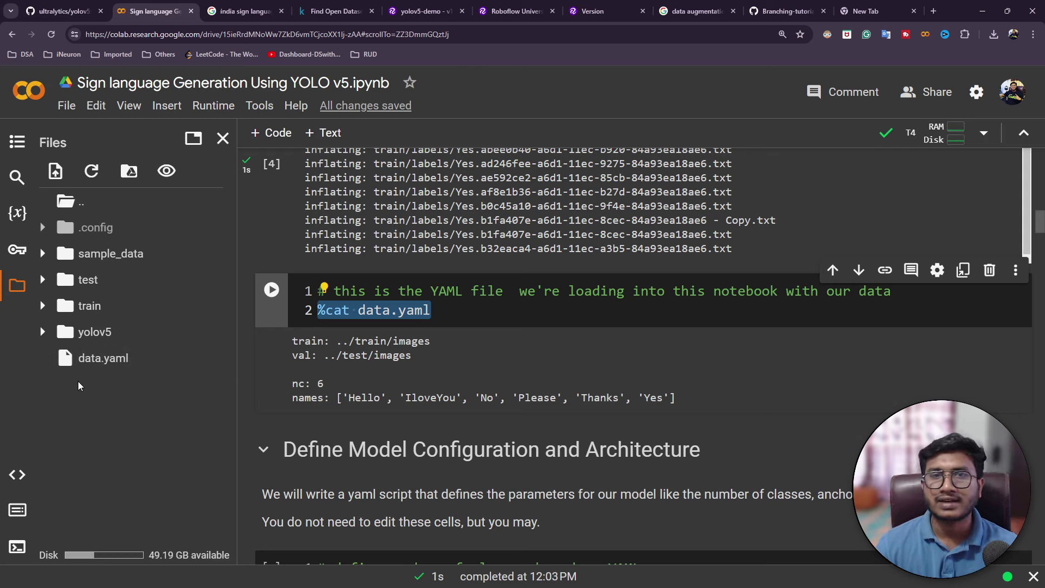
click(354, 311)
mouse_move(353, 312)
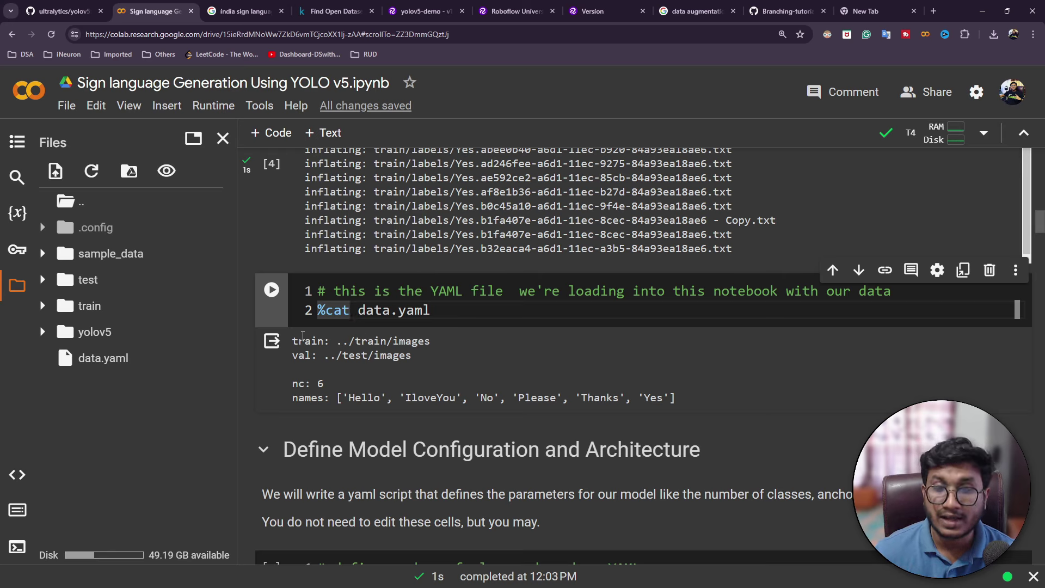
click(271, 290)
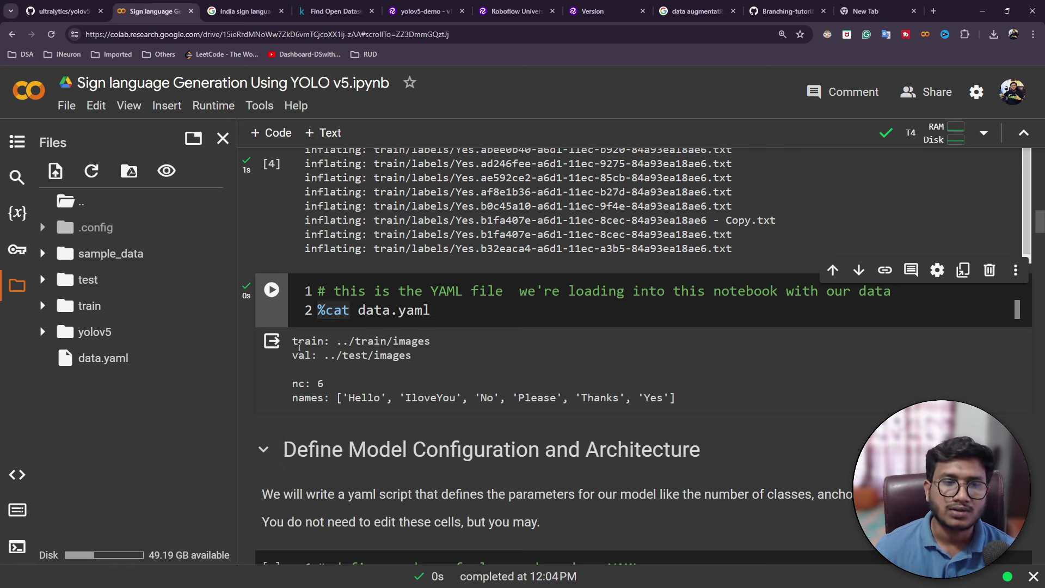
Step: Examine the image paths, nc entry and class names in the printed data.yaml output
drag(294, 341, 653, 423)
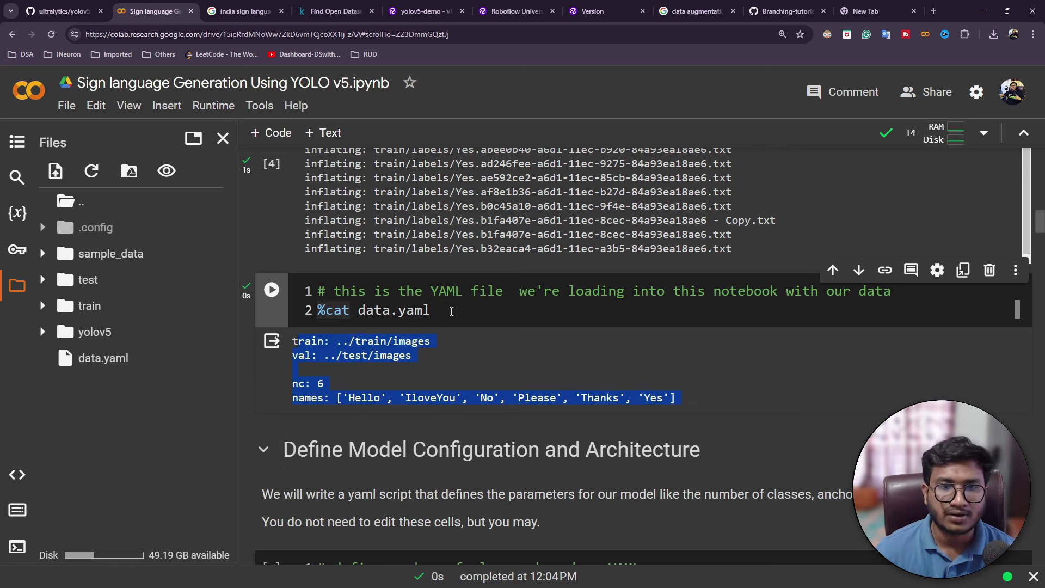
drag(451, 311, 292, 275)
scroll(272, 340, down, 2)
click(343, 277)
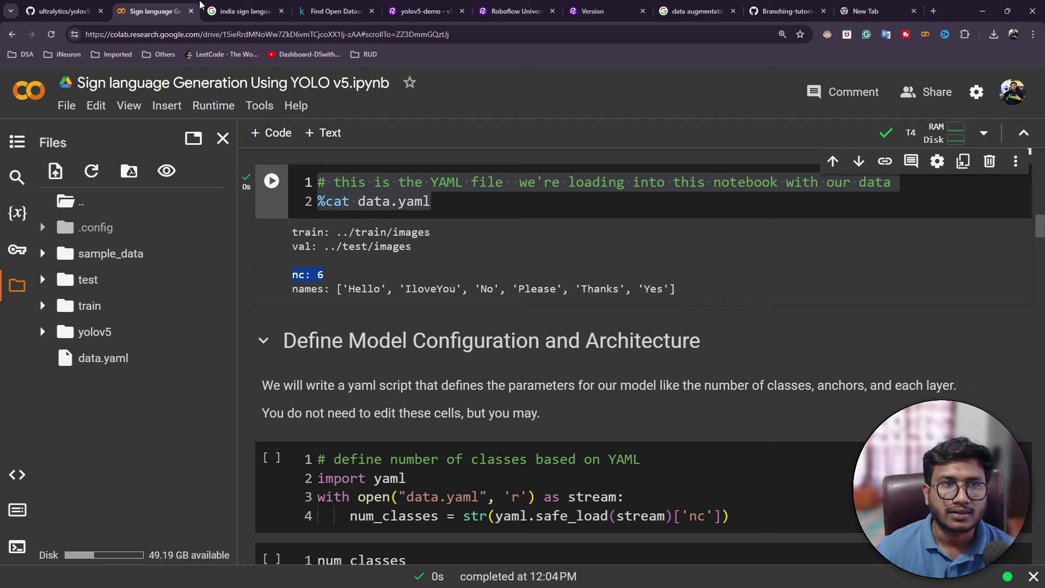
Step: Switch to the ultralytics/yolov5 GitHub page and look through its README, including the Pretrained Checkpoints table and Documentation section
click(70, 11)
scroll(103, 389, down, 20)
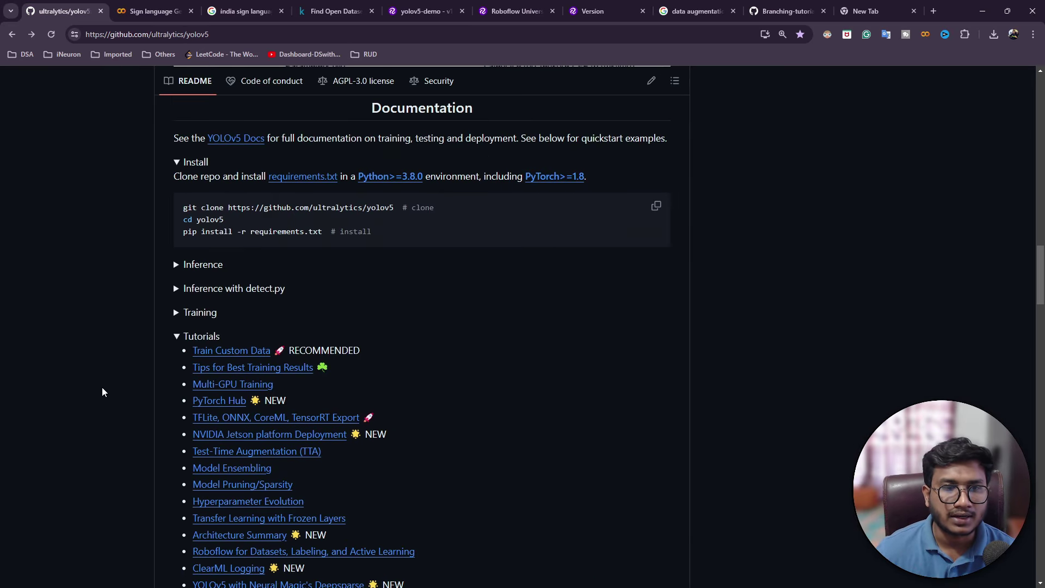
scroll(102, 387, down, 18)
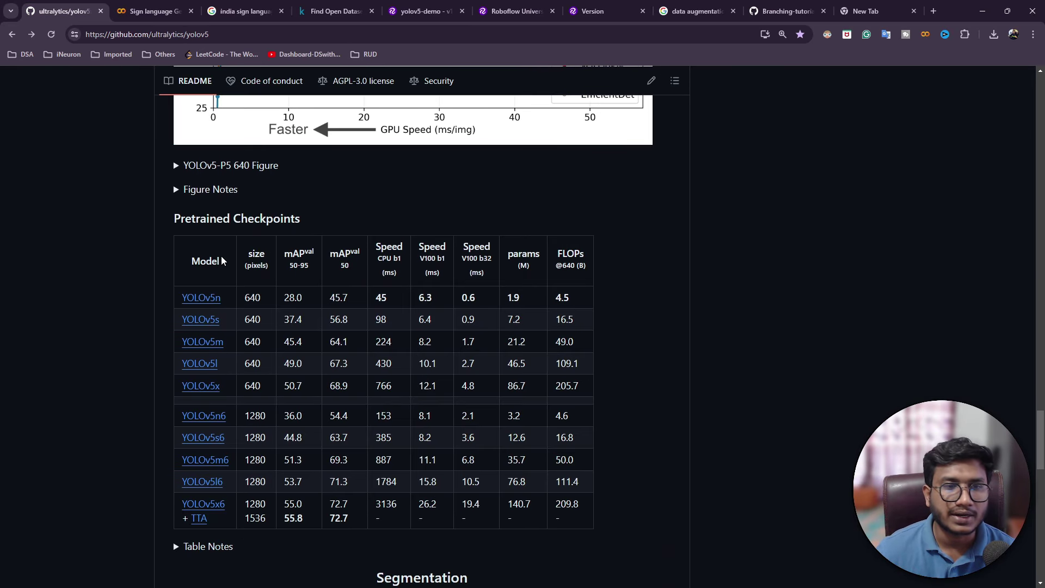
key(Home)
scroll(11, 406, down, 20)
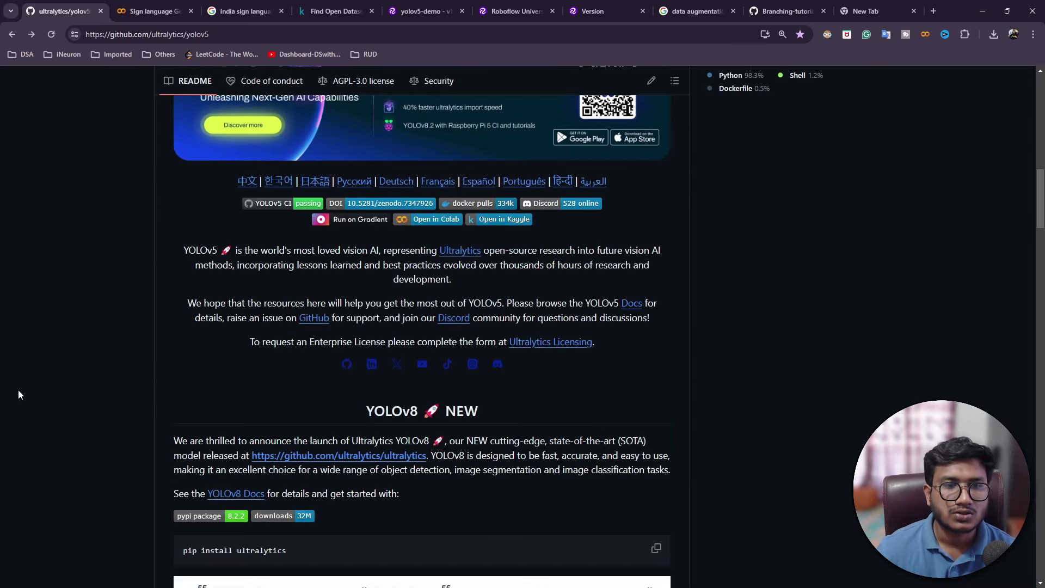
scroll(25, 385, up, 11)
scroll(149, 388, down, 2)
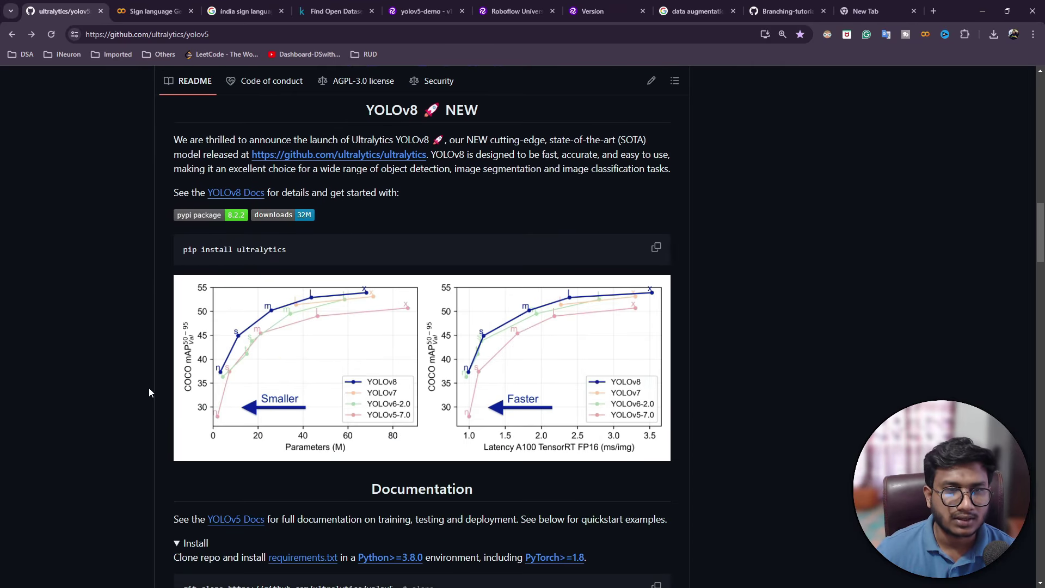
scroll(189, 409, down, 7)
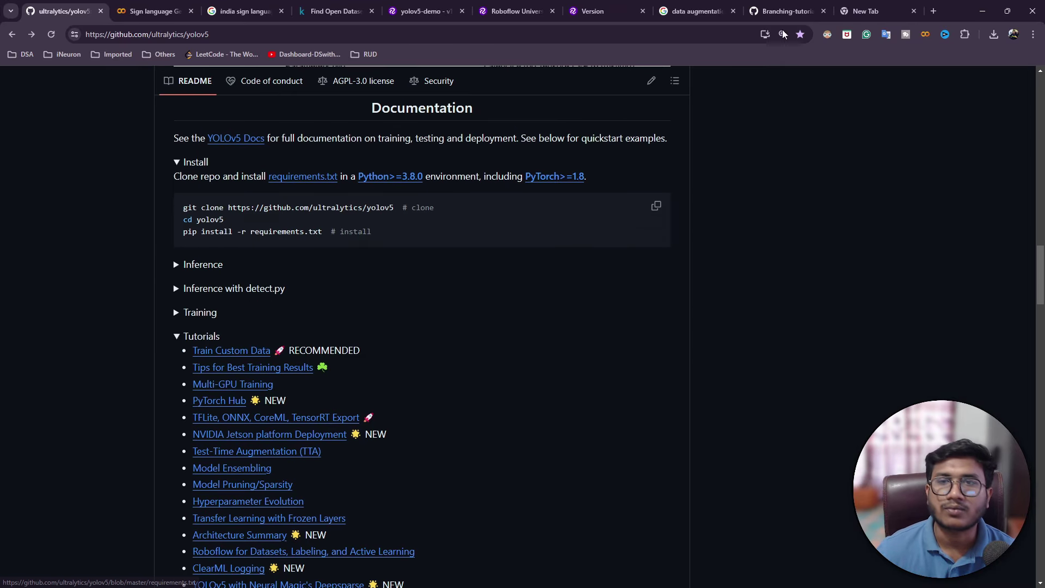
Step: Open the COCO Explorer page on cocodataset.org in the spare browser tab
click(871, 10)
click(425, 39)
key(ctrl+a)
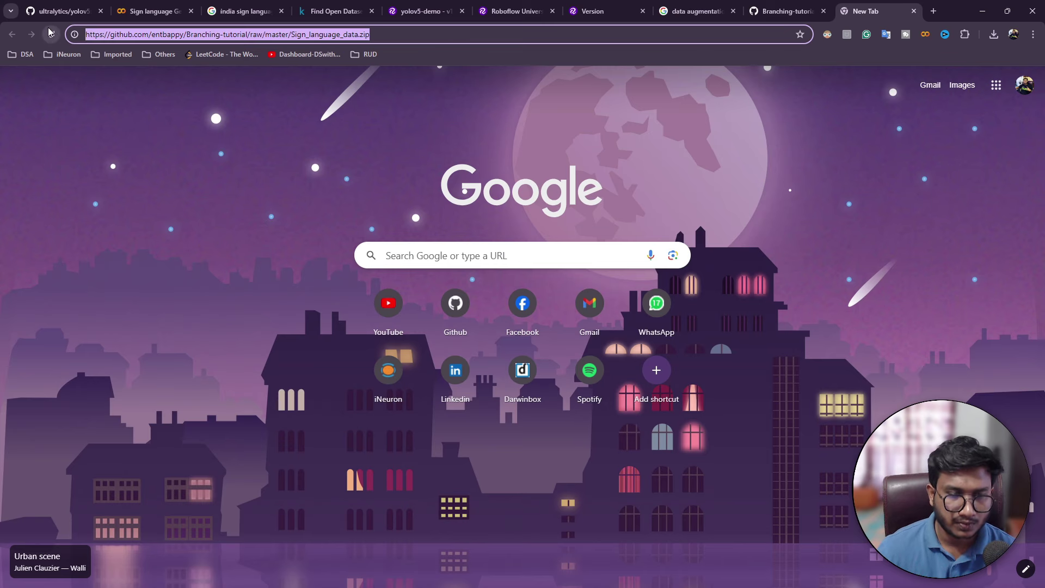
text(coco)
key(Return)
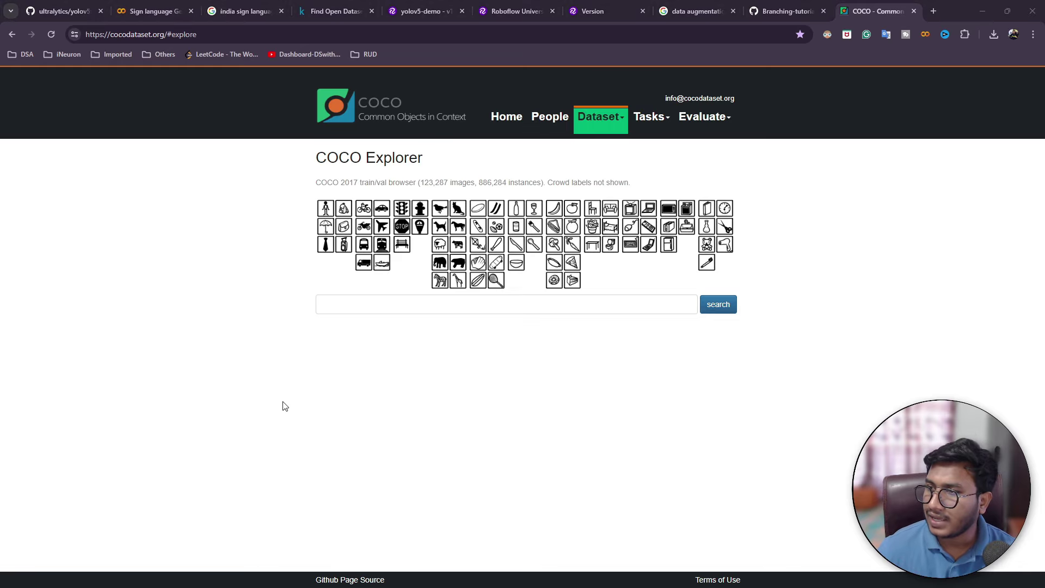
Step: Switch to Scrble Ink and handwrite a boxed "80 classes" with an arrow to "6 classes" on the second page
key(alt+Tab)
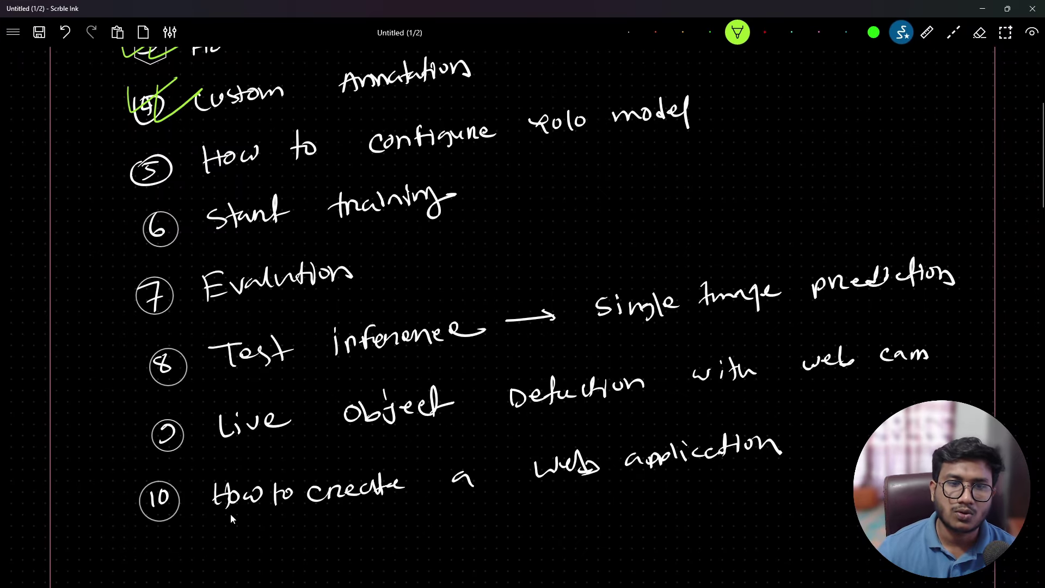
scroll(230, 514, down, 15)
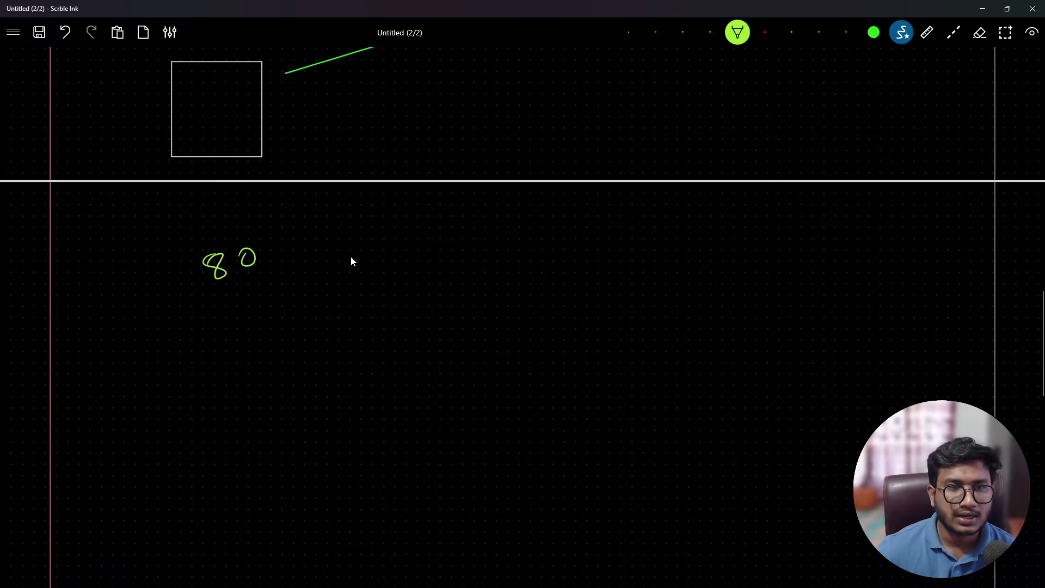
drag(351, 236, 360, 228)
drag(415, 249, 436, 230)
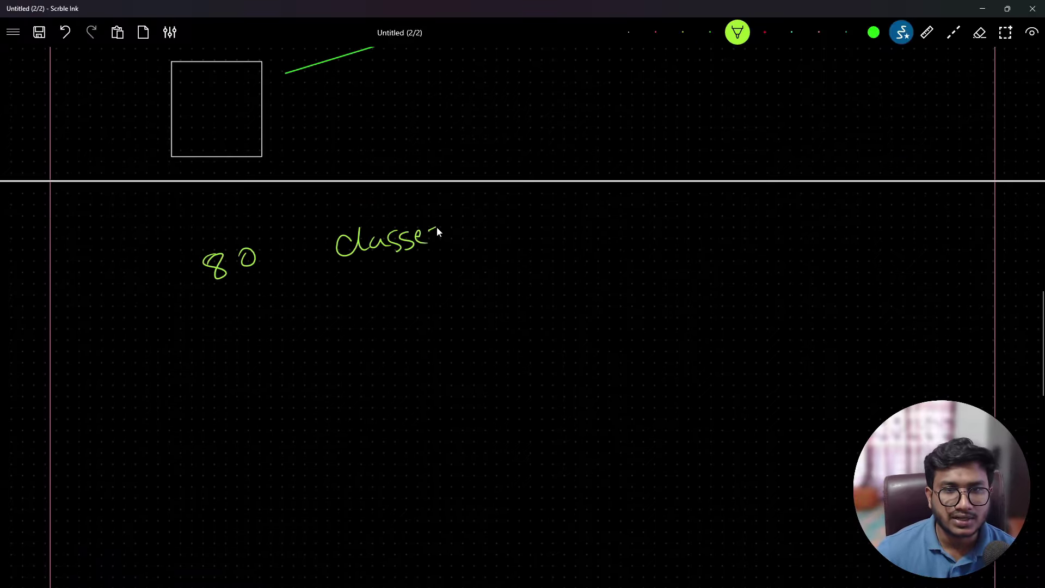
mouse_move(204, 330)
mouse_down()
mouse_move(261, 223)
mouse_move(240, 308)
mouse_move(158, 310)
mouse_up()
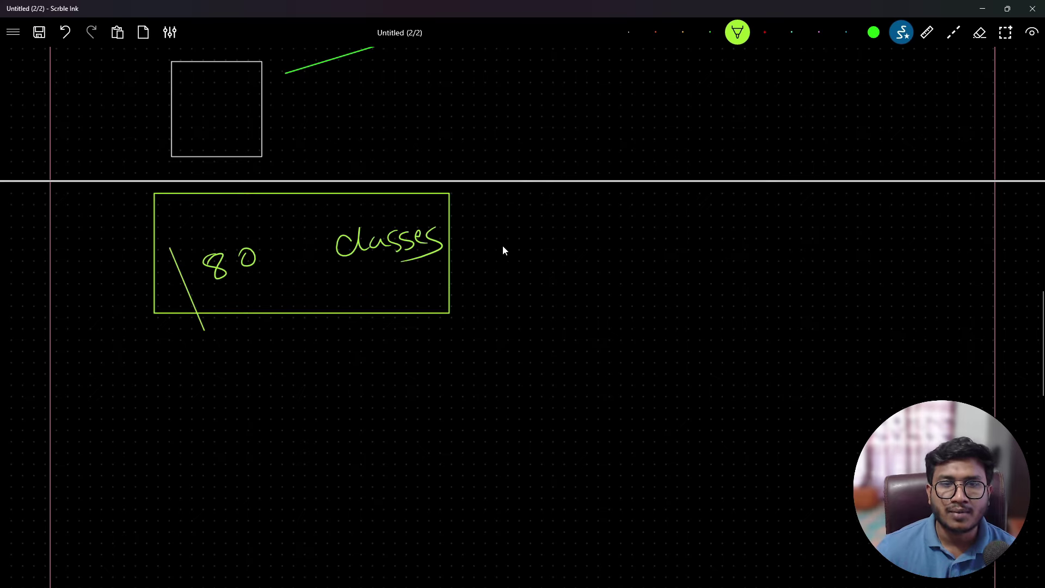
drag(592, 230, 589, 246)
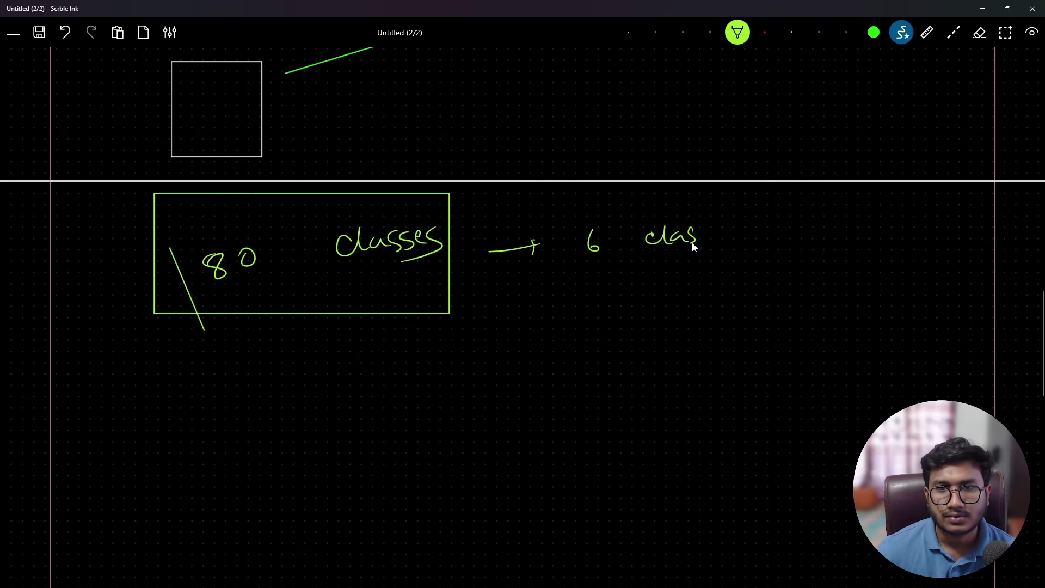
mouse_move(694, 247)
mouse_down()
mouse_move(718, 234)
mouse_move(709, 246)
mouse_up()
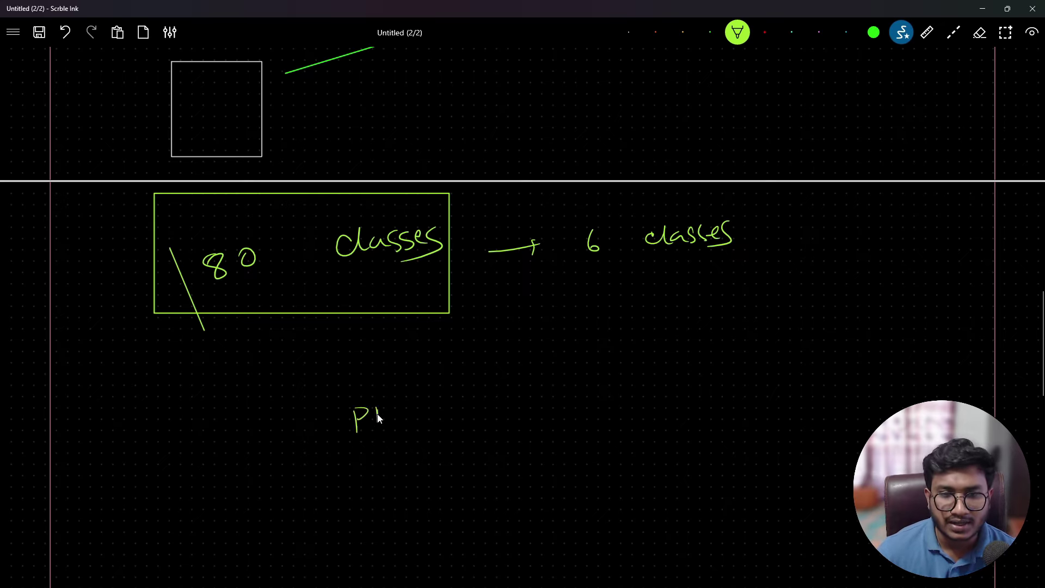
Step: Handwrite a boxed "pretrained" labelled "yolov5", with arrows pointing to it and another "6 classes" note, then minimize Scrble Ink
mouse_move(412, 392)
mouse_down()
mouse_move(420, 423)
mouse_move(494, 388)
mouse_up()
mouse_move(338, 411)
mouse_down()
mouse_move(525, 381)
mouse_move(344, 448)
mouse_up()
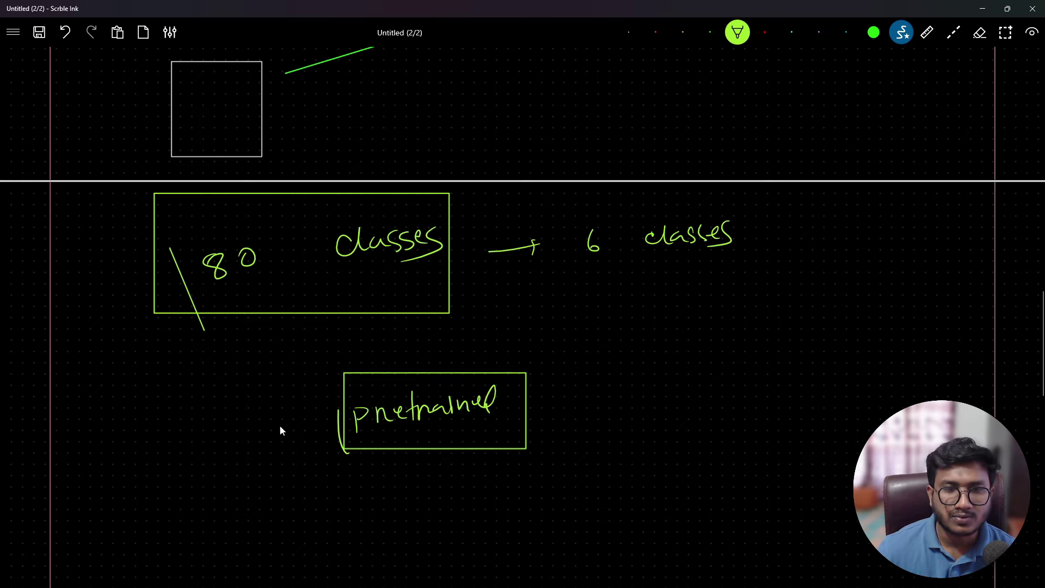
drag(256, 430, 318, 428)
mouse_move(426, 344)
mouse_down()
mouse_move(451, 352)
mouse_move(512, 333)
mouse_up()
mouse_move(653, 315)
mouse_down()
mouse_move(539, 341)
mouse_move(602, 338)
mouse_up()
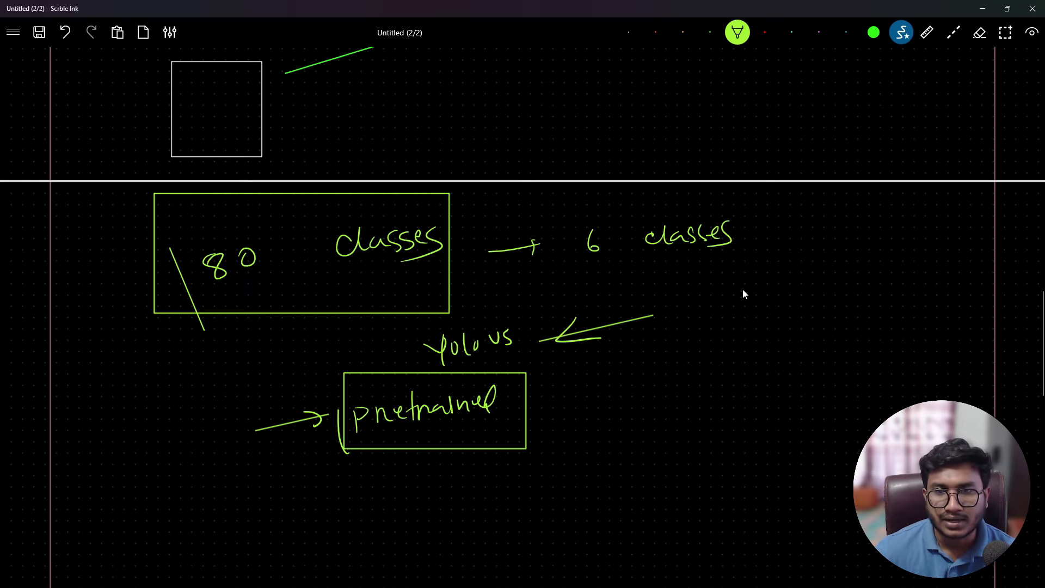
mouse_move(705, 298)
mouse_down()
mouse_move(757, 297)
mouse_move(809, 278)
mouse_move(833, 294)
mouse_up()
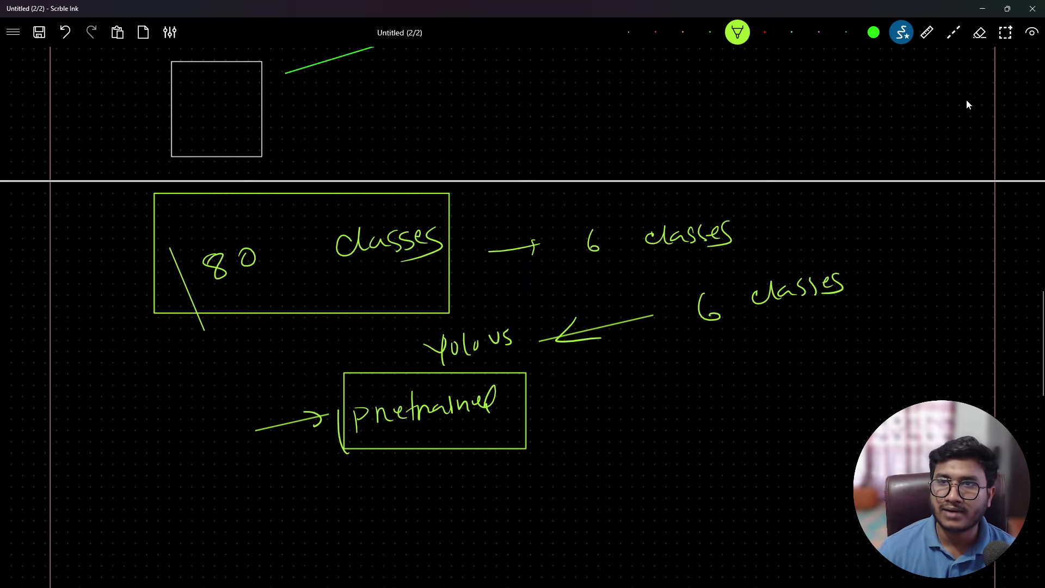
click(983, 8)
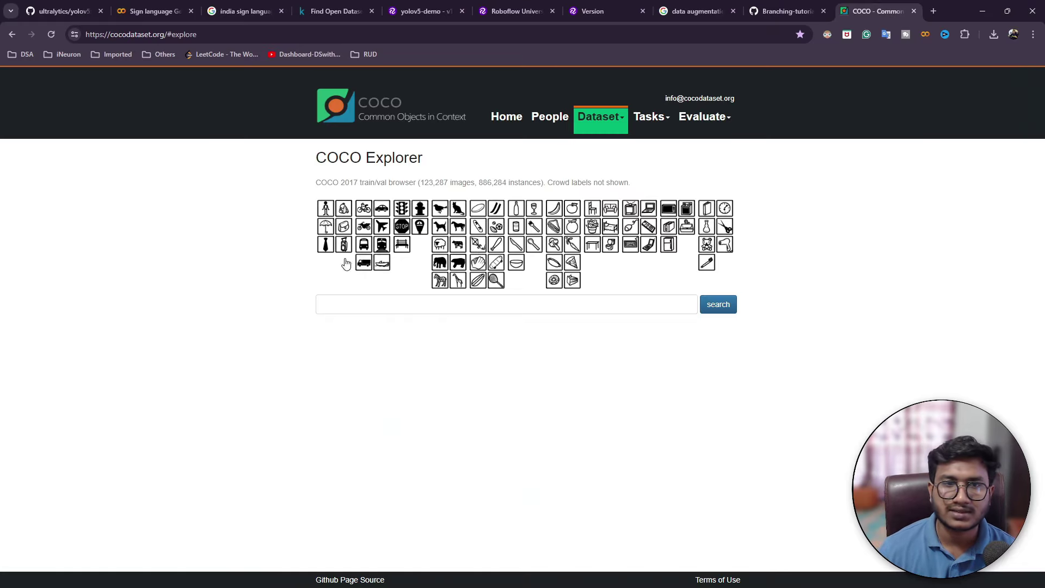
Step: Return to the Colab notebook, run the cell that reads nc from data.yaml, and run the num_classes cell
click(155, 11)
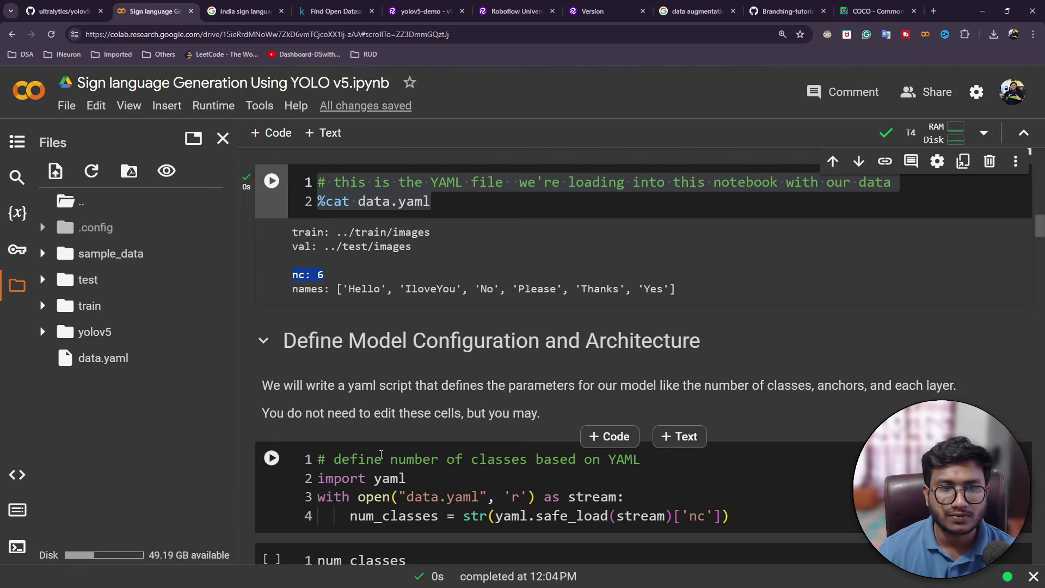
scroll(403, 413, down, 2)
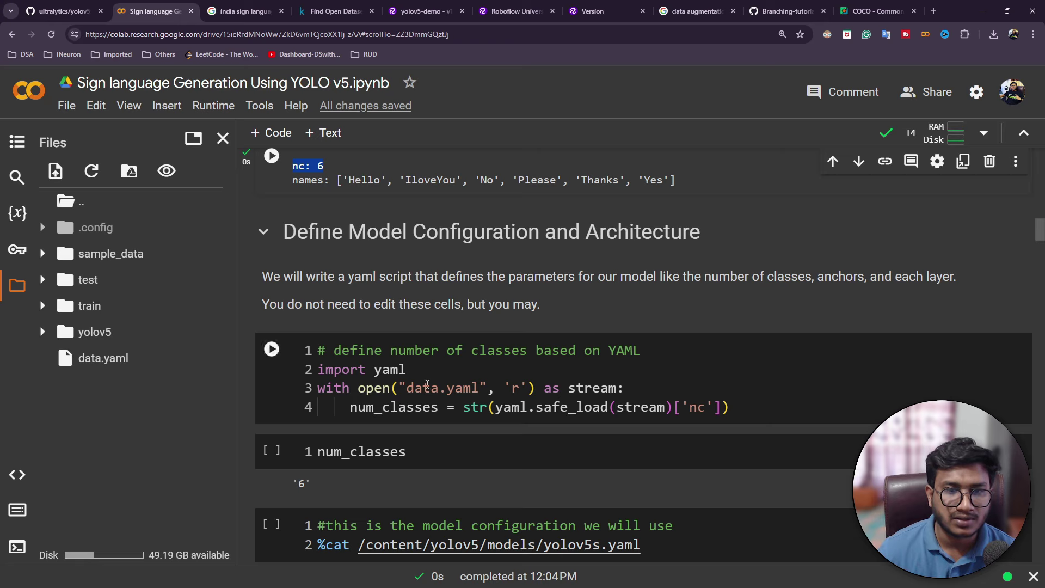
drag(407, 388, 505, 388)
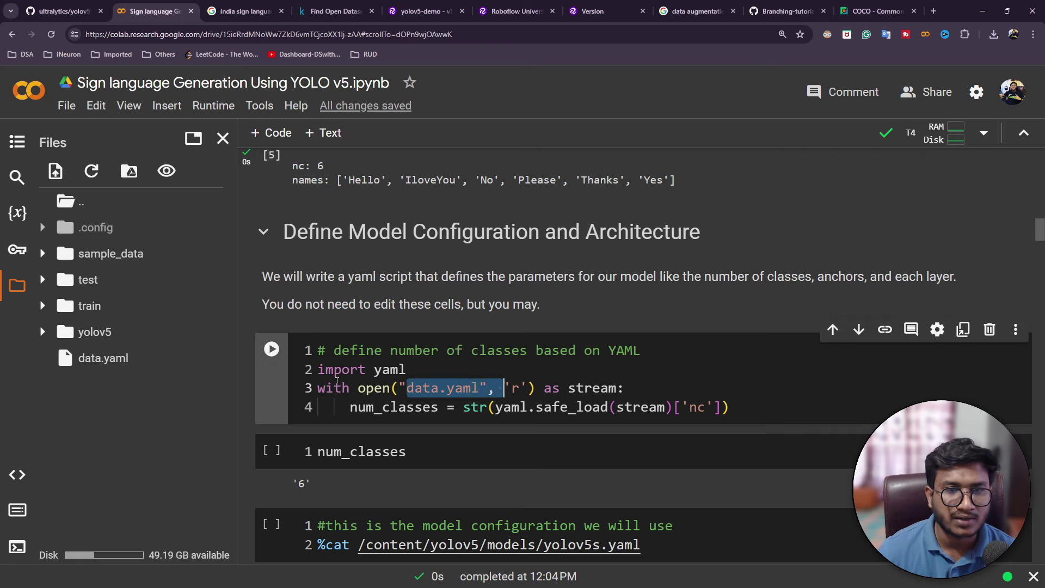
drag(407, 369, 290, 369)
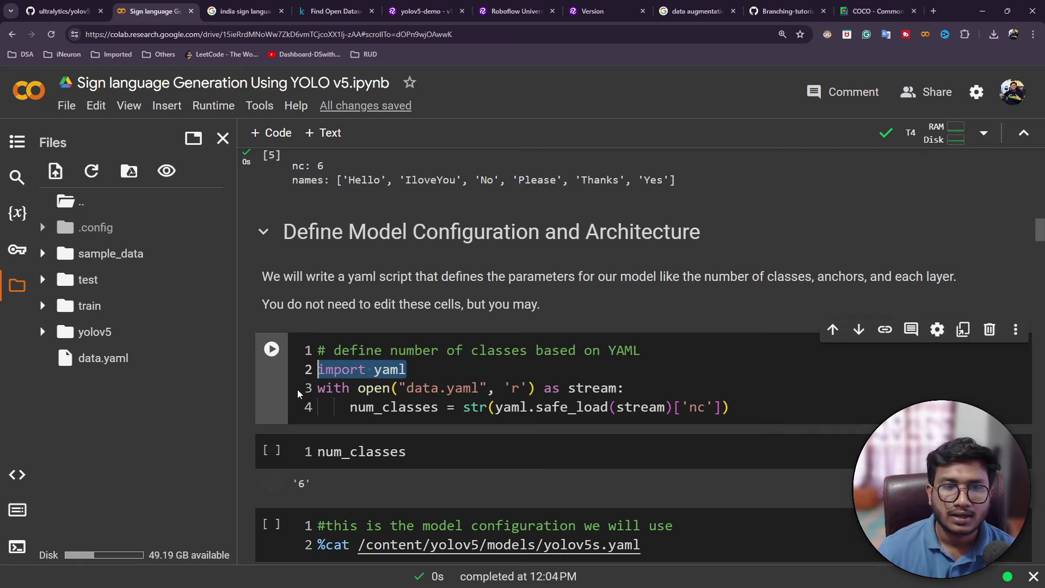
key(ctrl+Return)
click(279, 438)
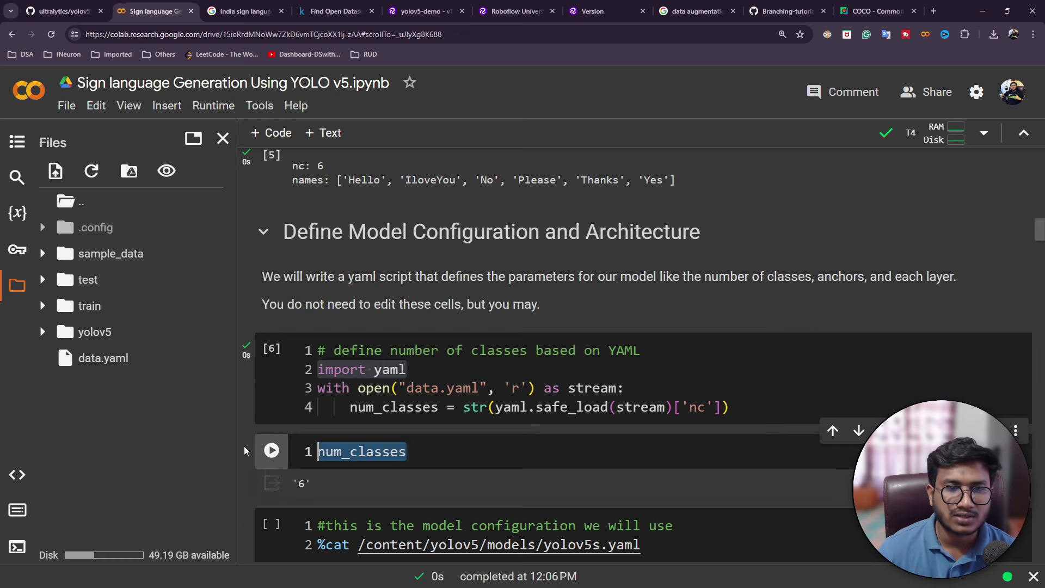
key(ctrl+Return)
Step: Open yolov5s.yaml from the yolov5/models folder, examine its nc line in the widened editor, and close the file
click(271, 524)
scroll(301, 374, down, 2)
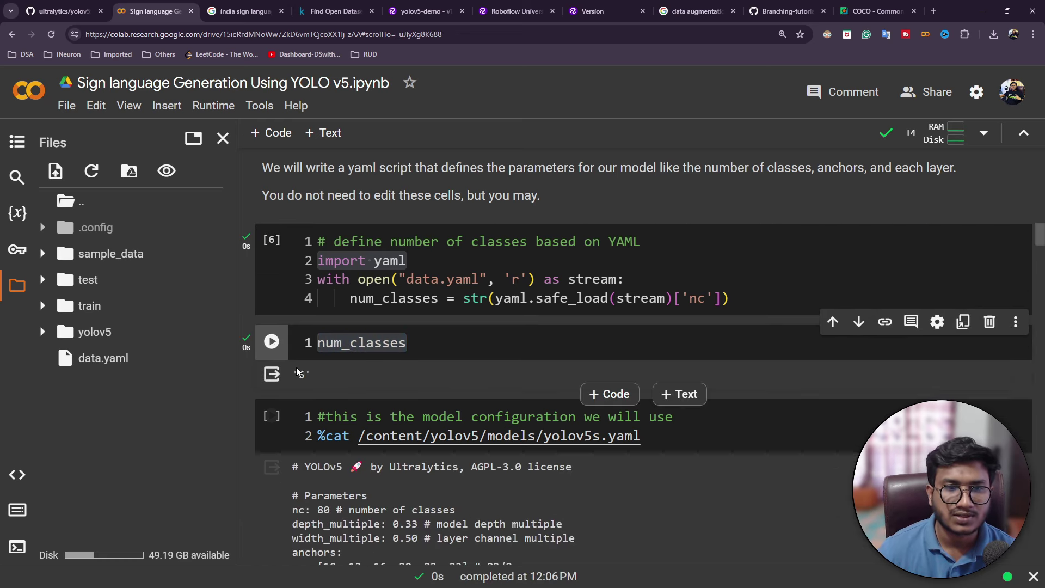
scroll(301, 374, down, 3)
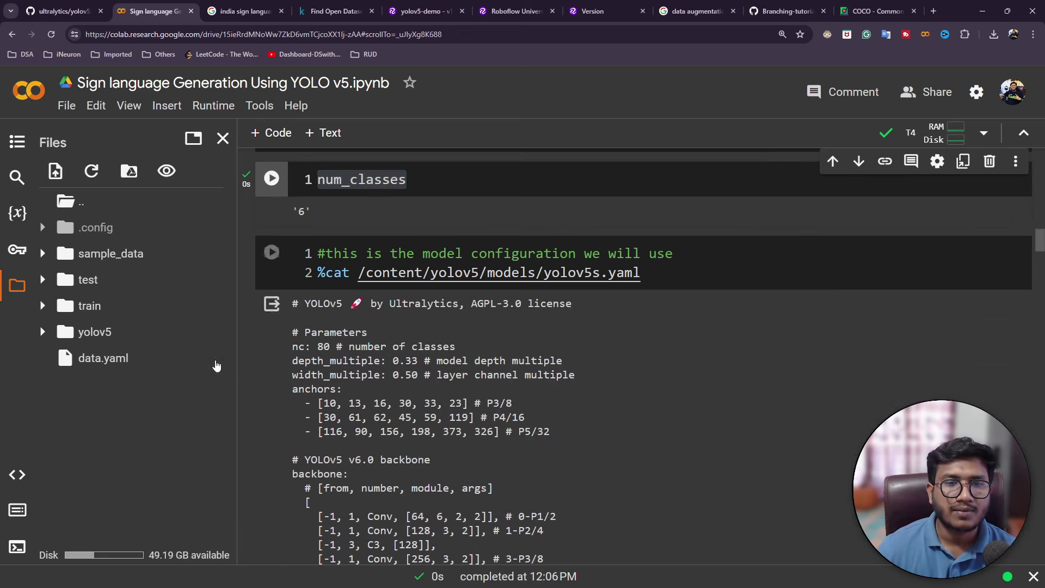
click(53, 332)
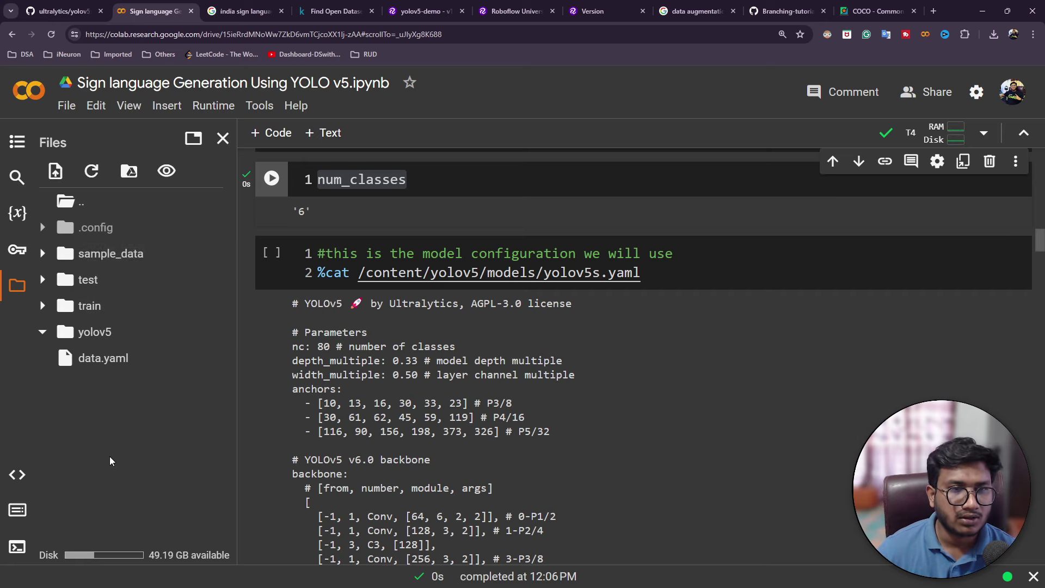
scroll(104, 462, down, 2)
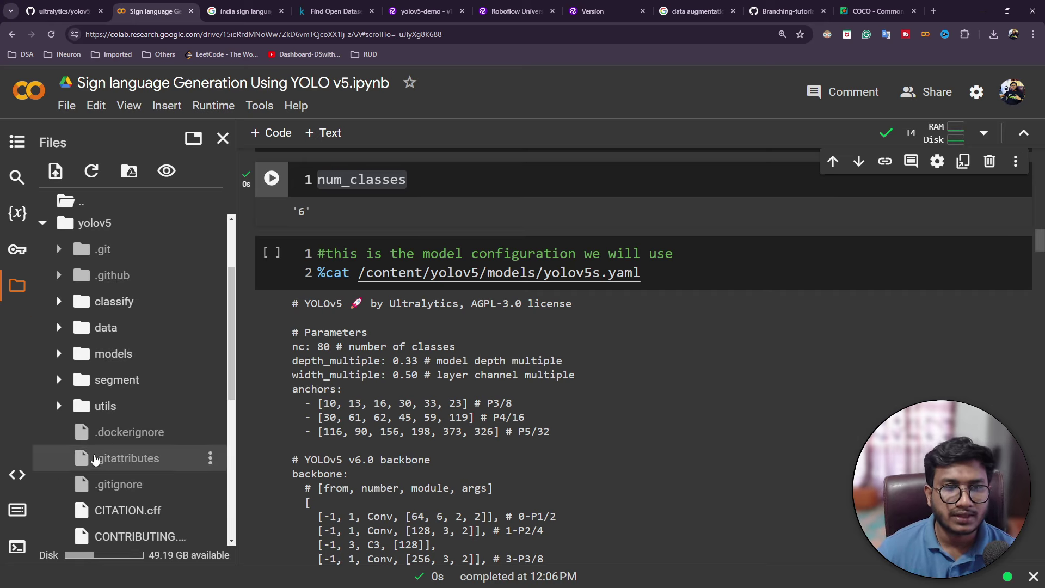
click(60, 354)
scroll(95, 389, down, 3)
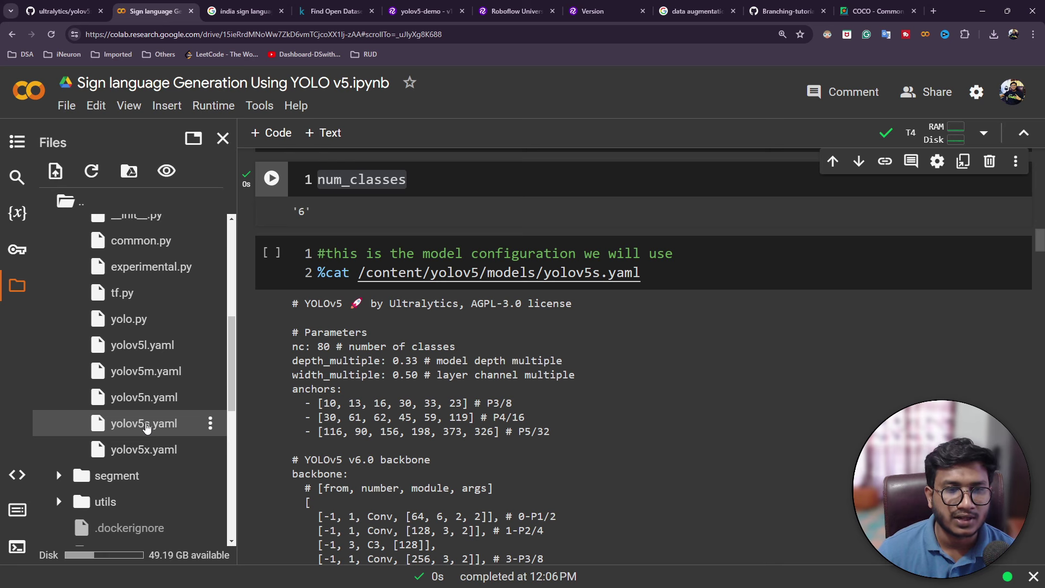
double_click(145, 428)
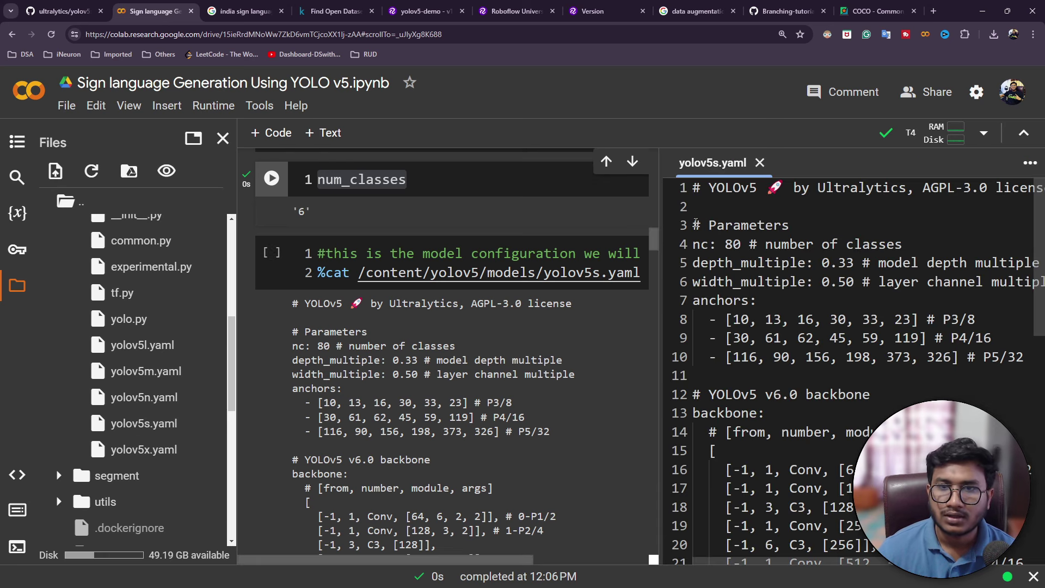
drag(660, 233, 583, 240)
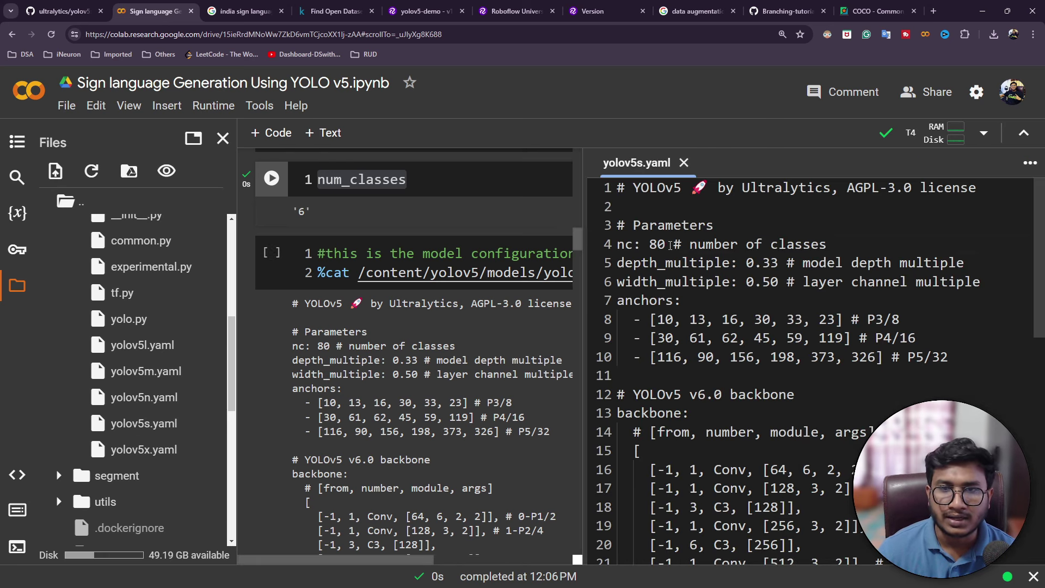
drag(672, 245, 632, 244)
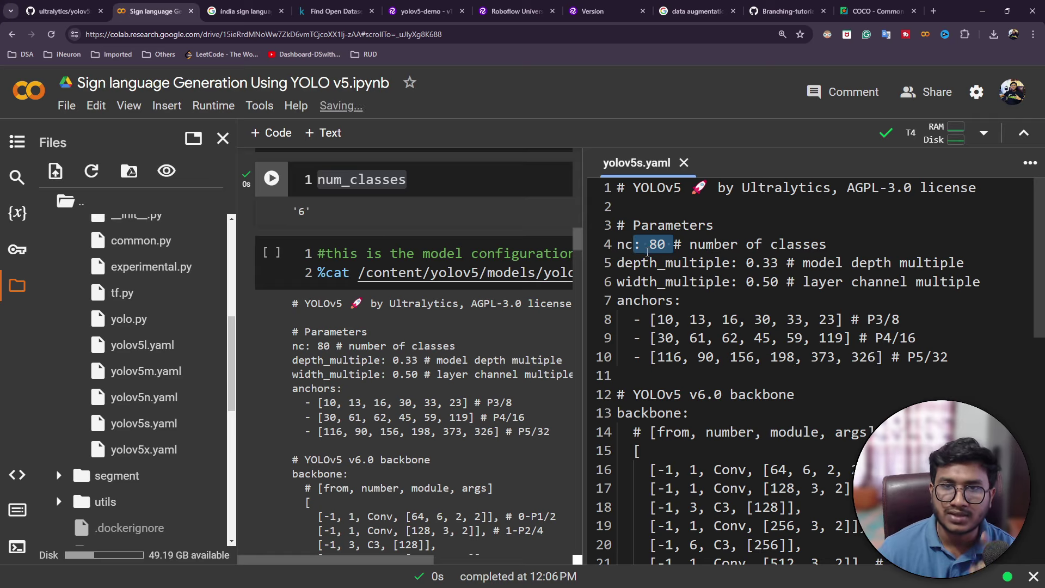
click(683, 163)
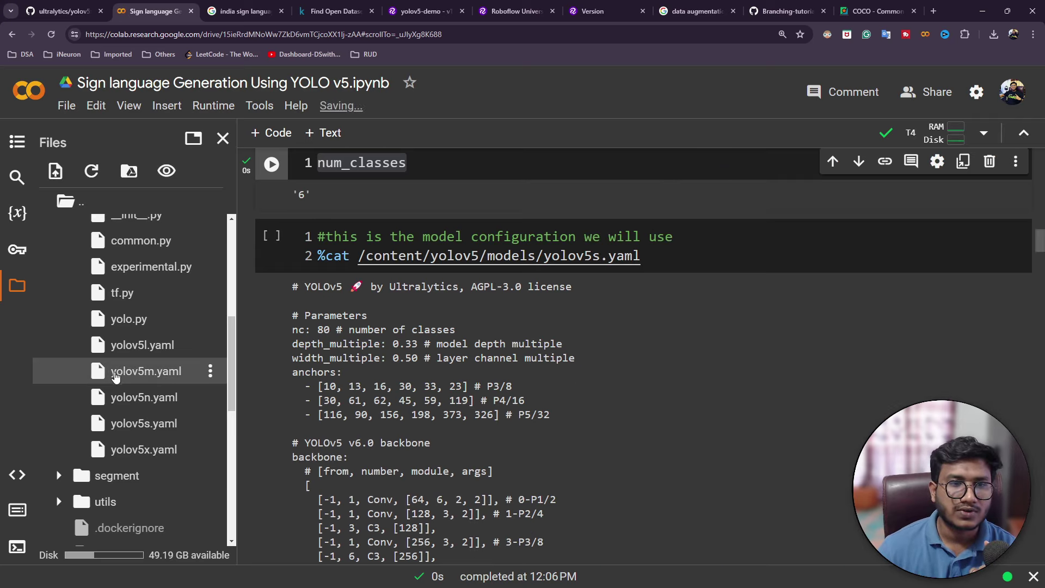
Step: Reopen yolov5s.yaml, select its entire contents to show what needs customizing, and close the file without edits
double_click(112, 424)
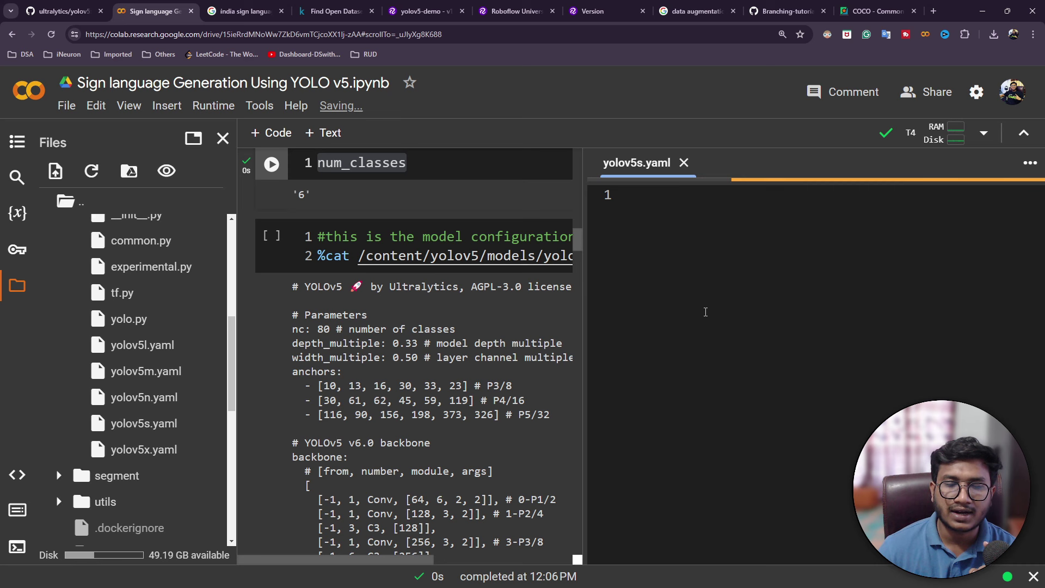
double_click(705, 225)
key(ctrl+a)
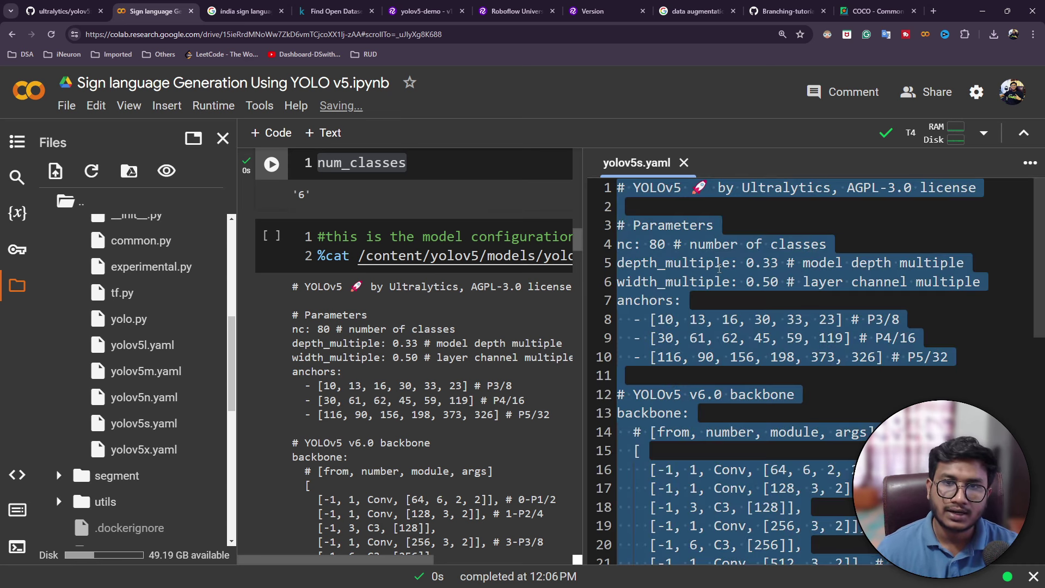
click(683, 162)
Step: Examine the writetemplate cell for custom_yolov5s.yaml, selecting its configuration from the nc line through the end of the head
scroll(277, 373, down, 10)
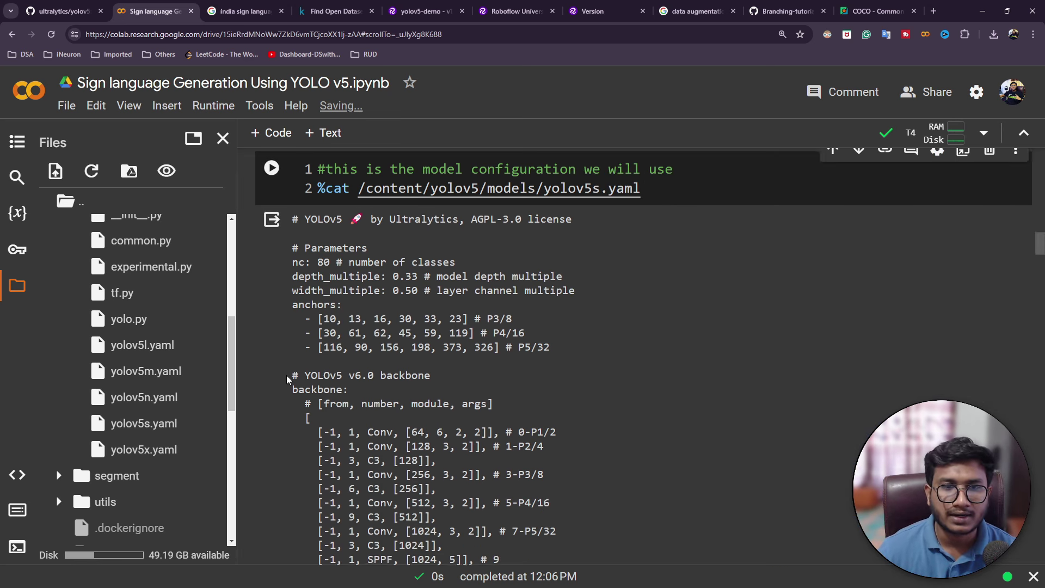
scroll(278, 373, down, 5)
drag(394, 387, 397, 408)
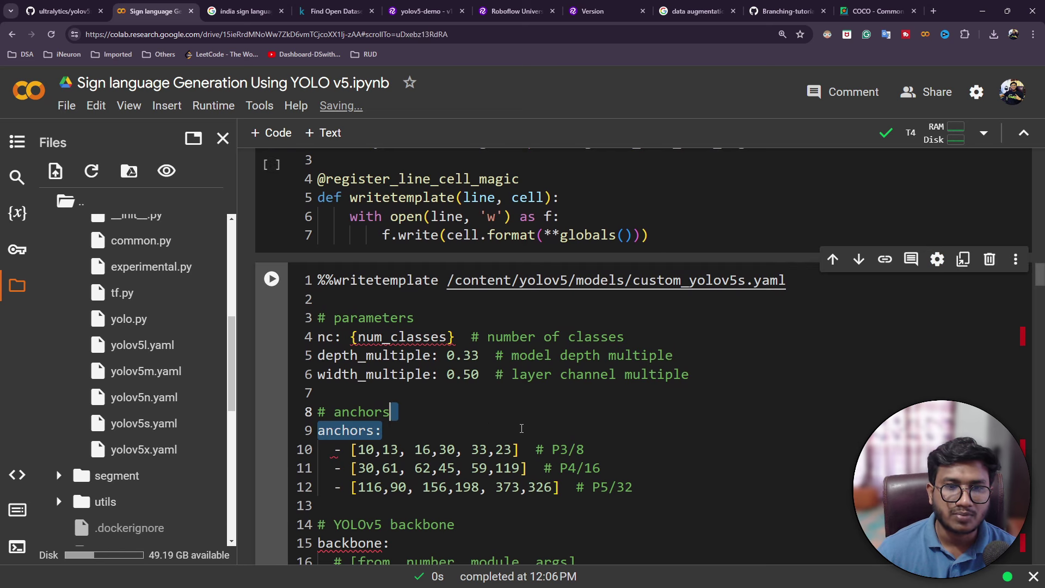
scroll(339, 288, down, 2)
drag(322, 181, 479, 436)
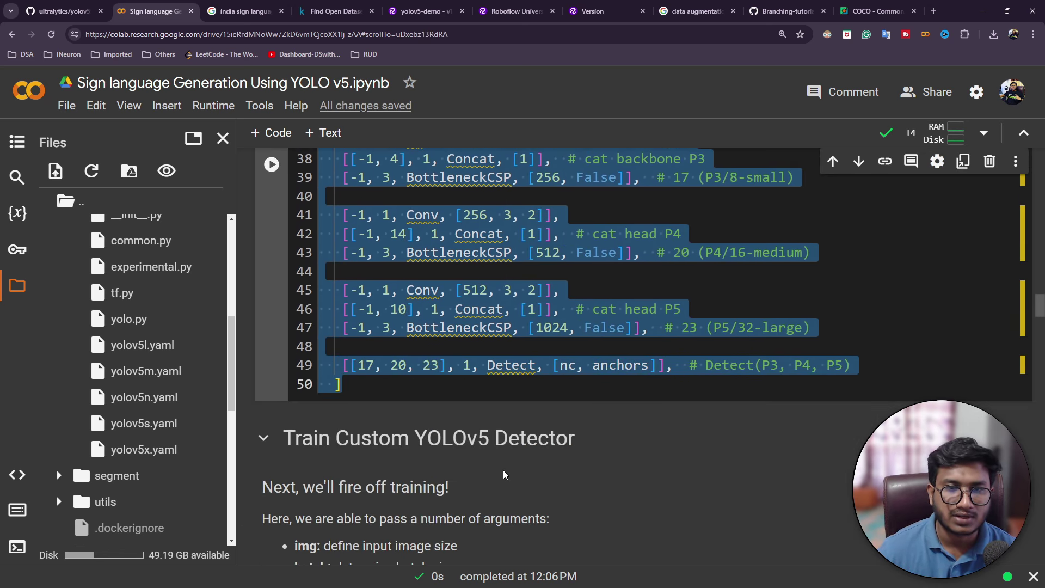
Step: Run the cell that registers the custom writetemplate cell magic for writing variables into files
scroll(474, 439, up, 10)
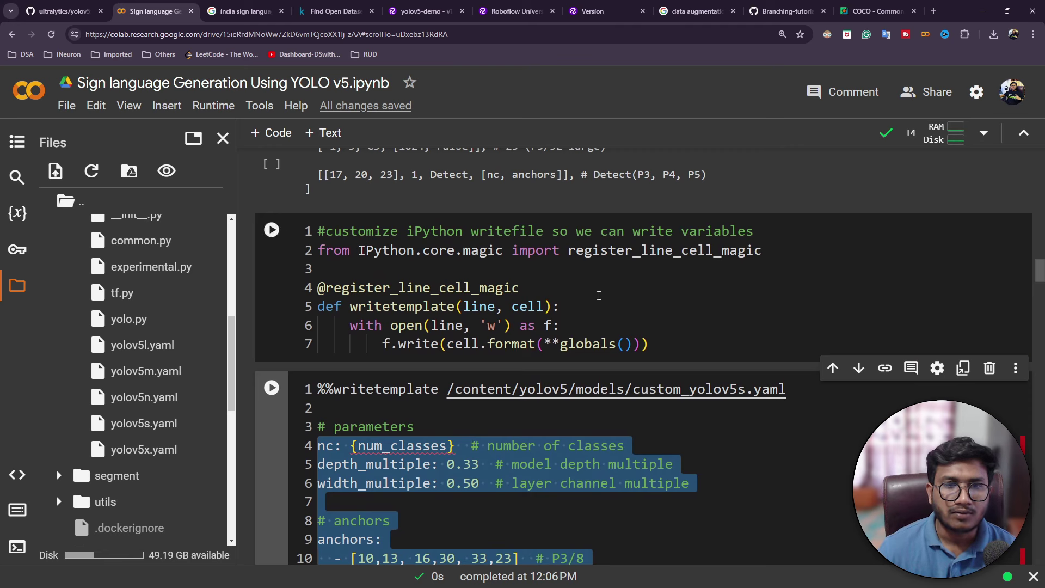
click(419, 287)
drag(649, 344, 316, 229)
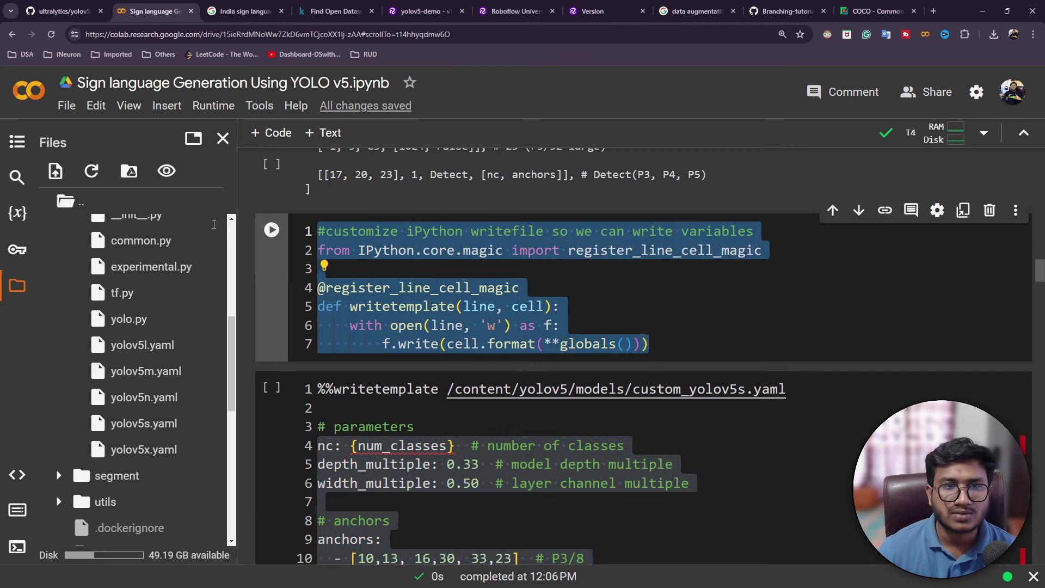
click(288, 354)
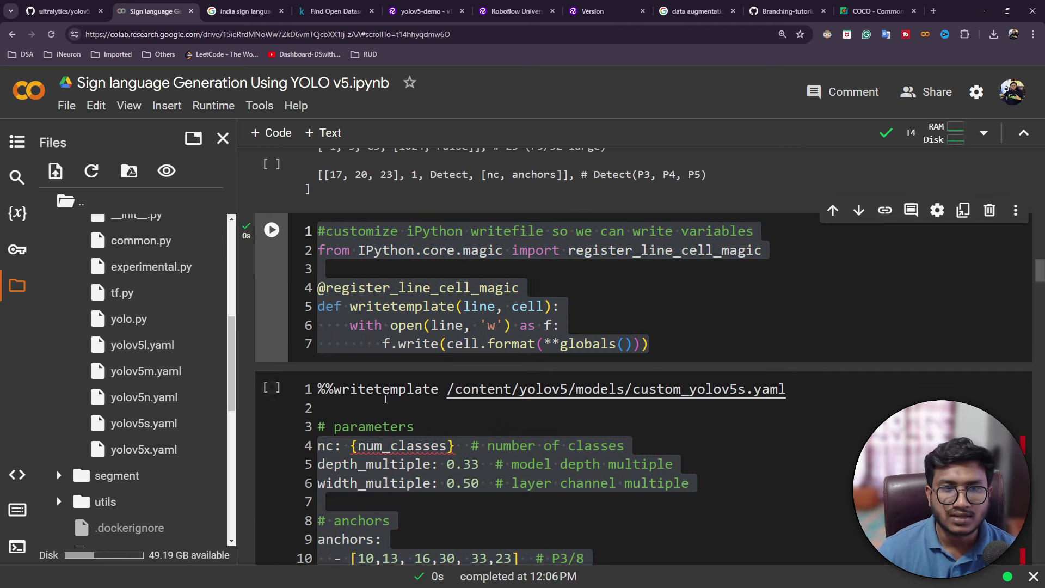
Step: Highlight the {num_classes} placeholder on the nc line of the custom_yolov5s.yaml template cell
scroll(450, 394, down, 2)
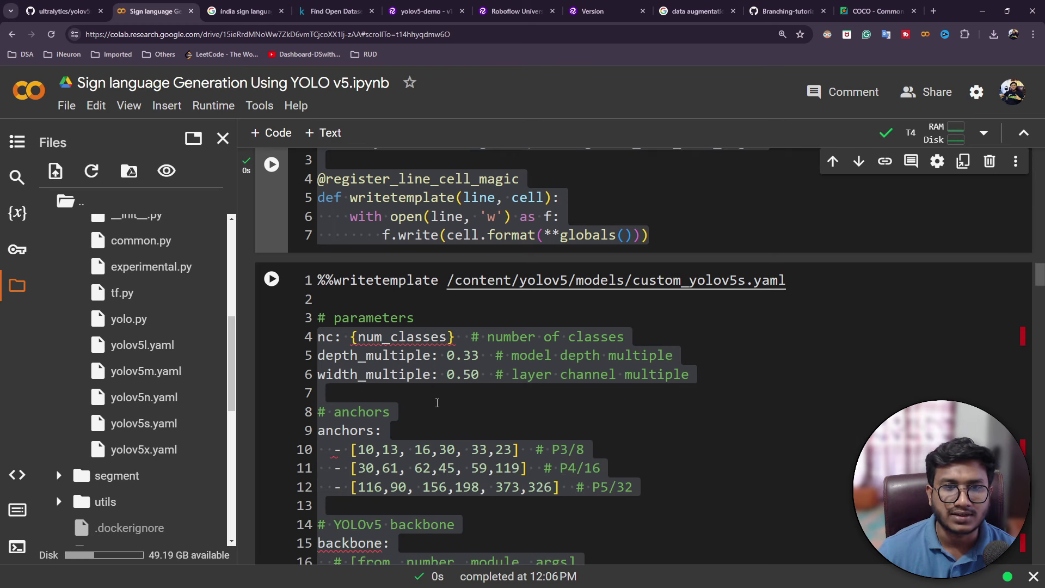
click(437, 403)
scroll(338, 309, down, 1)
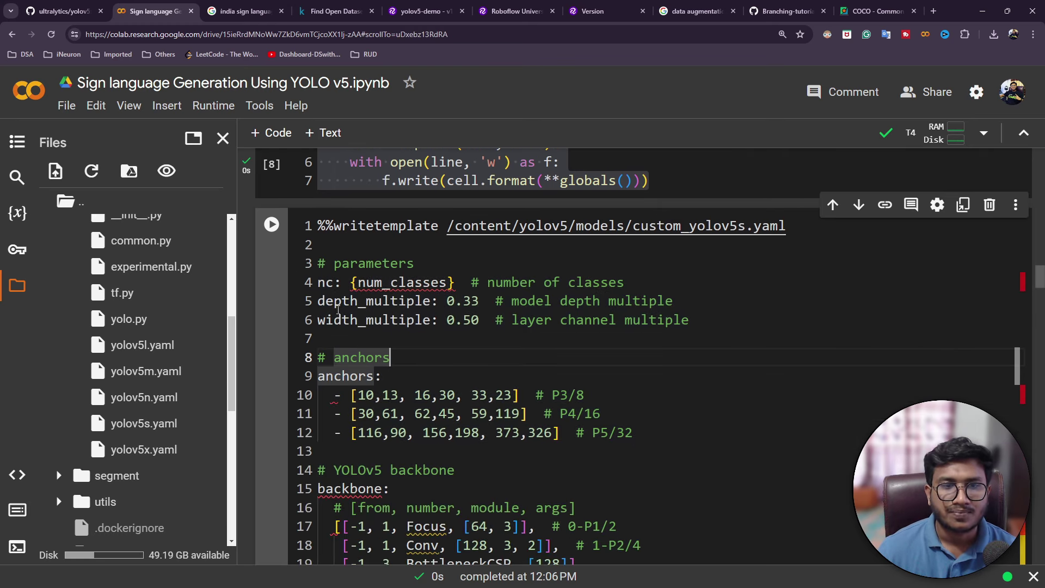
click(346, 282)
key(shift+Right)
key(shift+Right)
key(shift+Right)
key(shift+Right)
key(shift+Right)
key(shift+Right)
key(shift+Right)
key(shift+Right)
key(shift+Right)
key(shift+Right)
key(shift+Right)
key(shift+Right)
key(shift+Right)
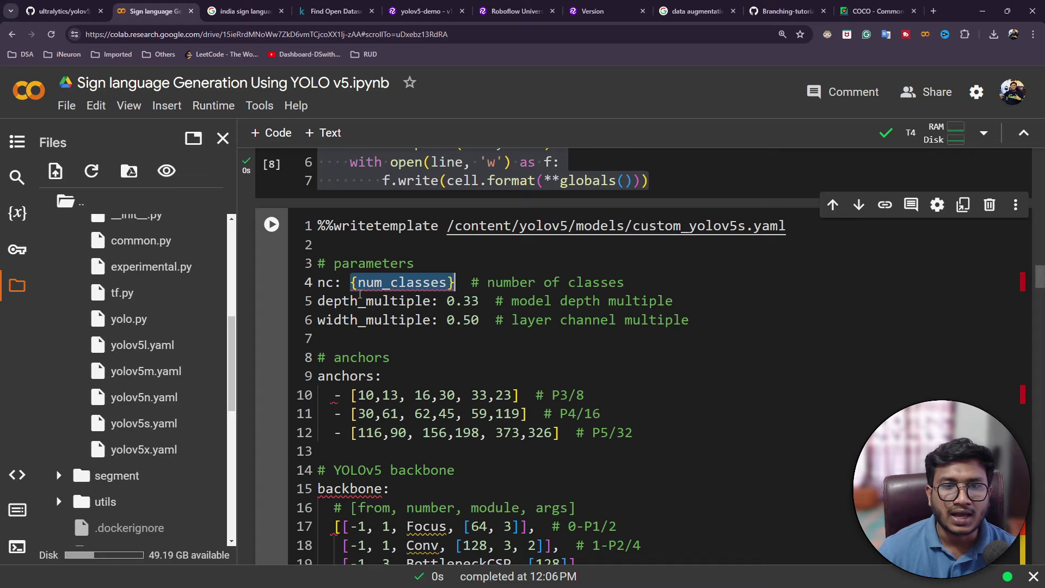
Step: Compare the earlier num_classes cell and its output with the num_classes variable in the custom_yolov5s.yaml template
scroll(359, 294, up, 15)
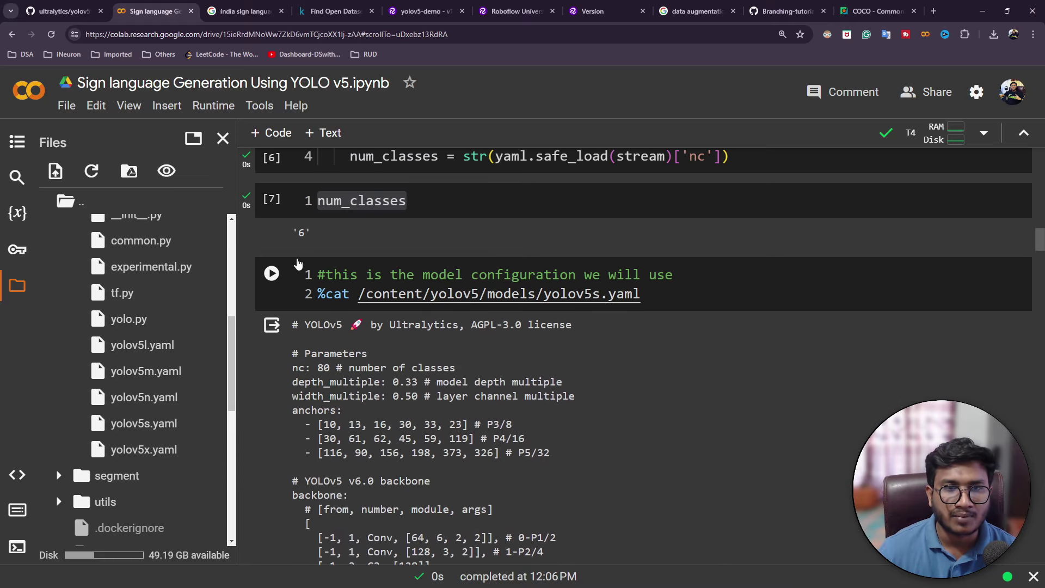
double_click(361, 201)
scroll(257, 280, down, 7)
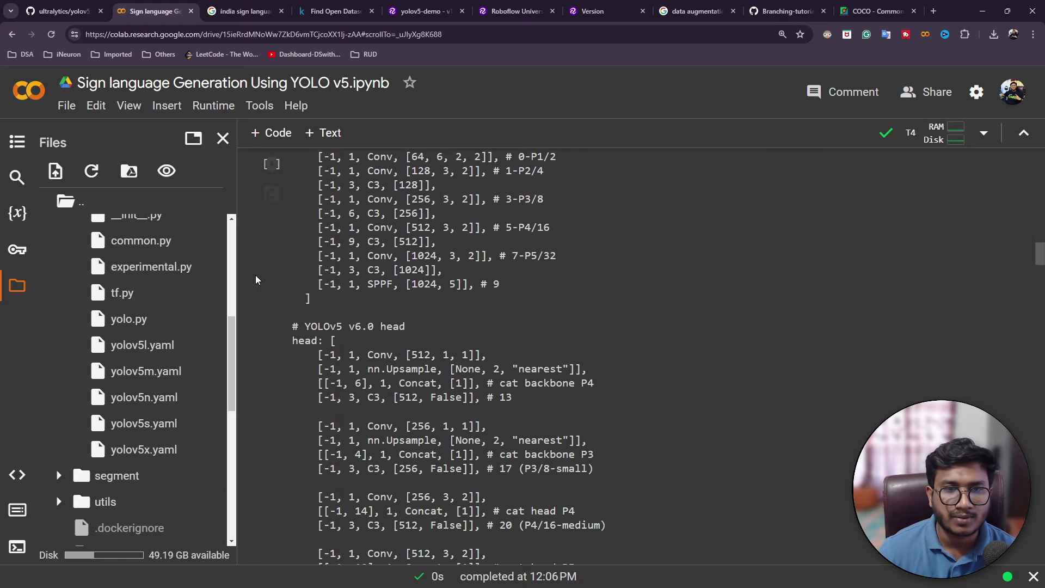
scroll(257, 280, up, 7)
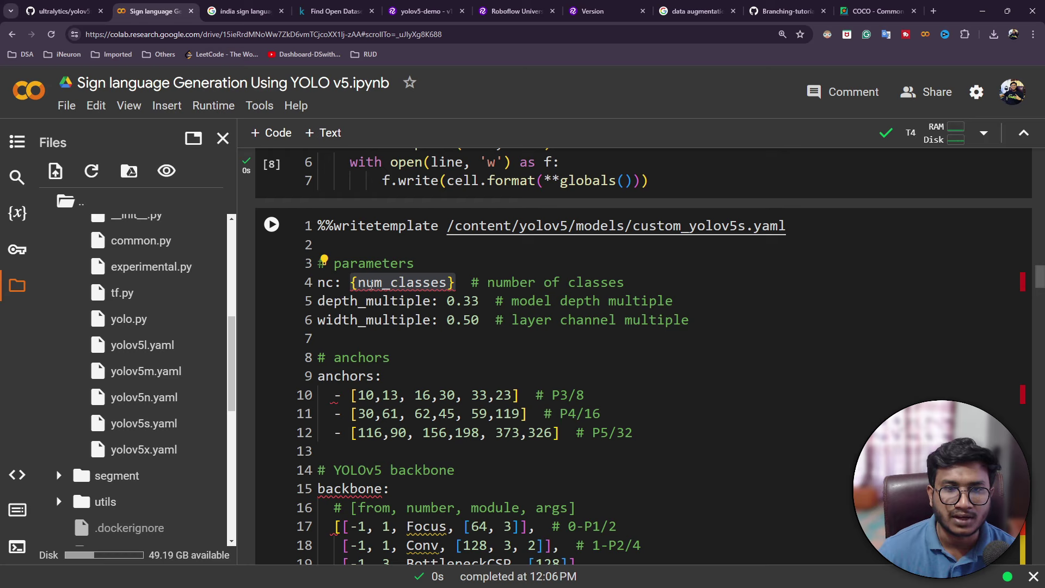
double_click(389, 284)
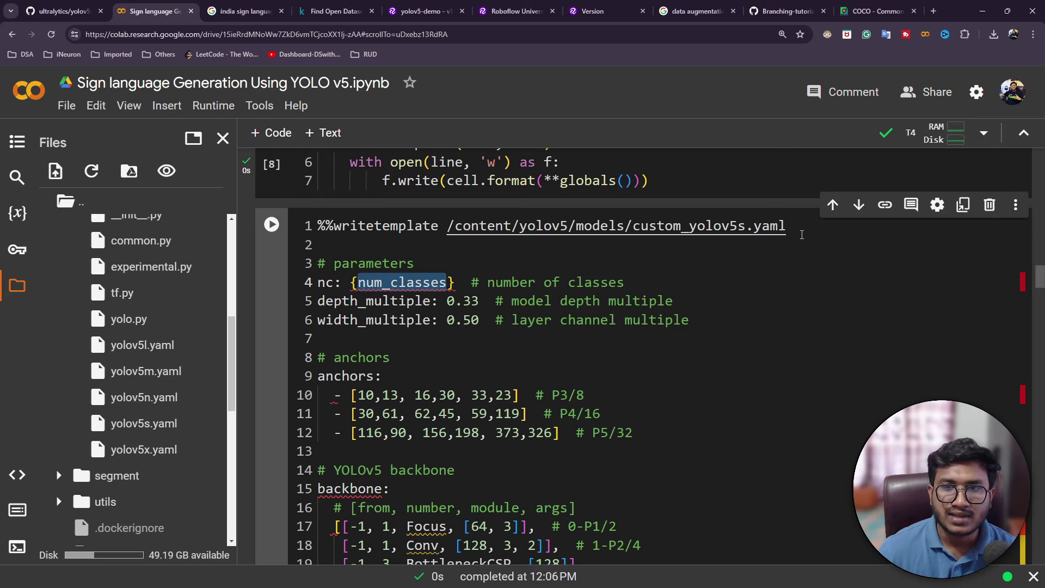
Step: Run the template cell that writes /content/yolov5/models/custom_yolov5s.yaml, and refresh and widen the file list
drag(802, 234, 619, 228)
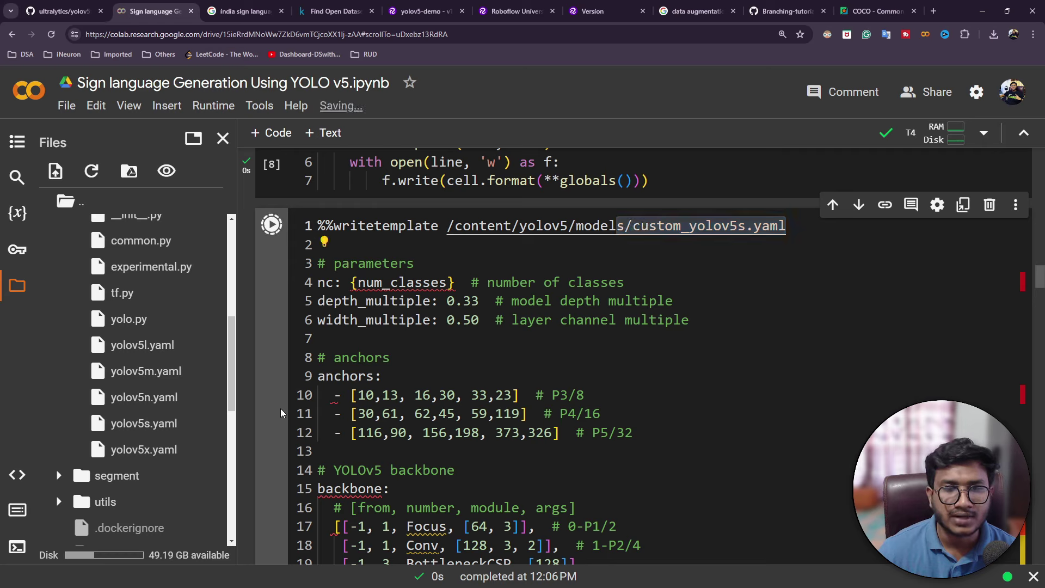
click(94, 164)
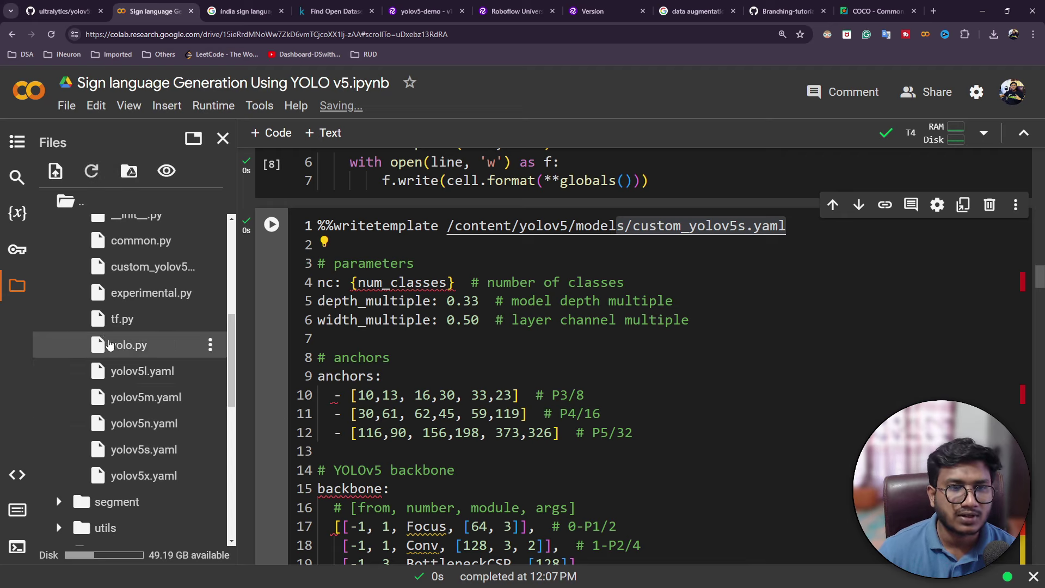
drag(234, 281, 304, 281)
Step: Open the generated custom_yolov5s.yaml, check the number of classes on its nc line, and close the file
double_click(171, 268)
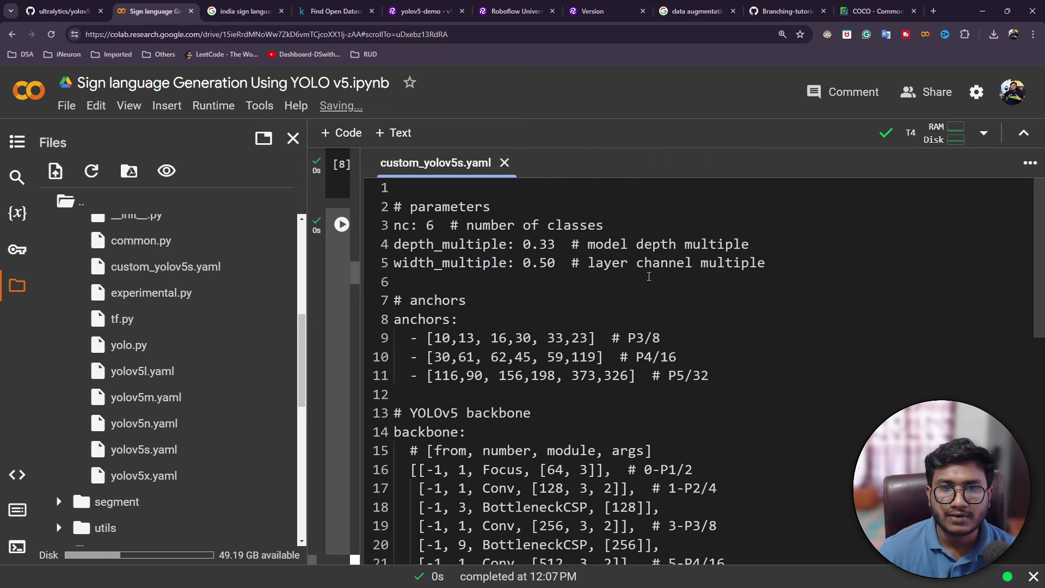
drag(441, 225, 402, 224)
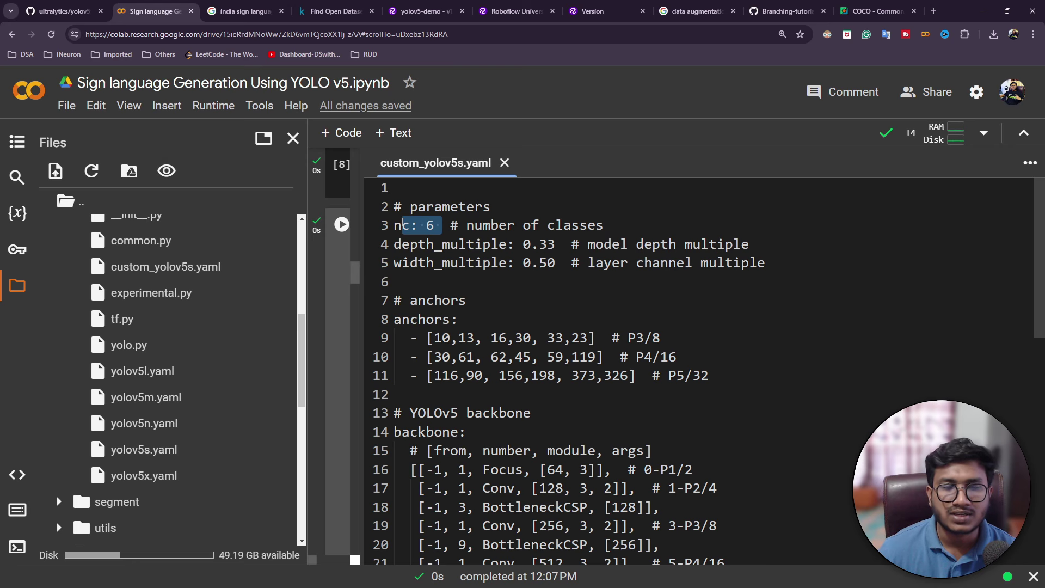
click(505, 163)
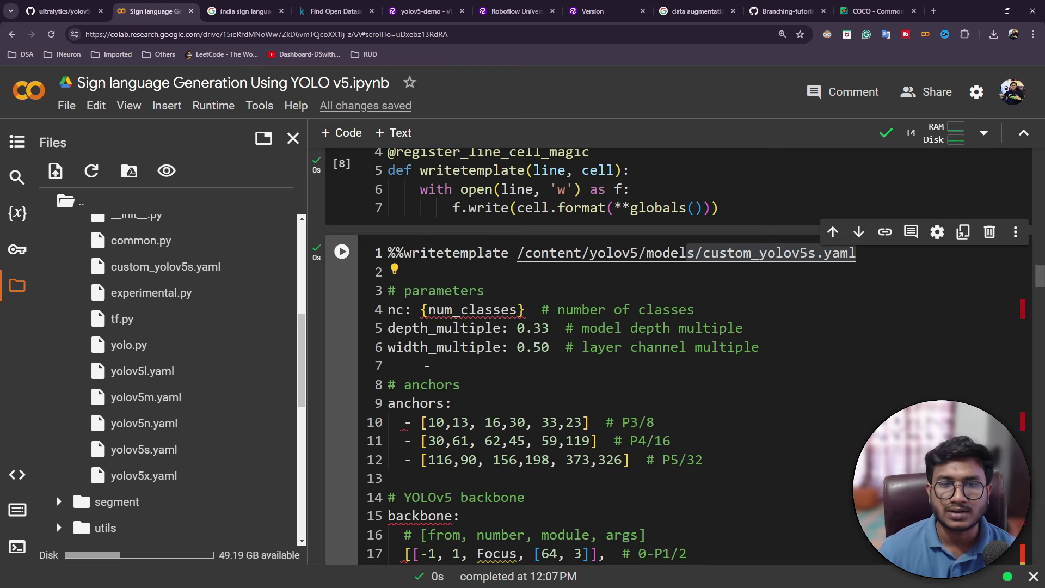
Step: Review the rest of the custom_yolov5s.yaml template cell and the training arguments under Train Custom YOLOv5 Detector
scroll(358, 390, down, 10)
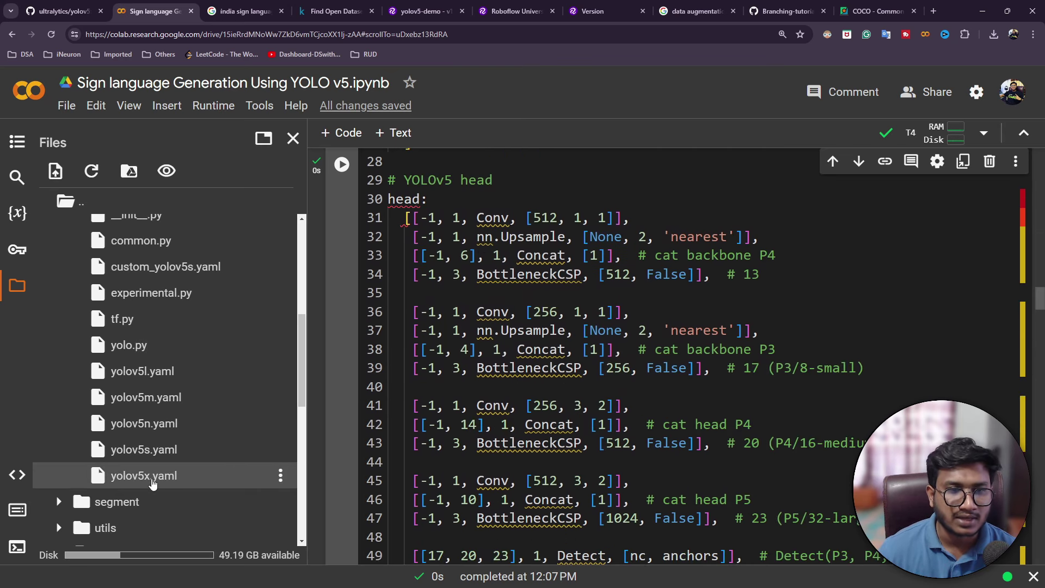
scroll(95, 332, up, 3)
scroll(393, 201, up, 8)
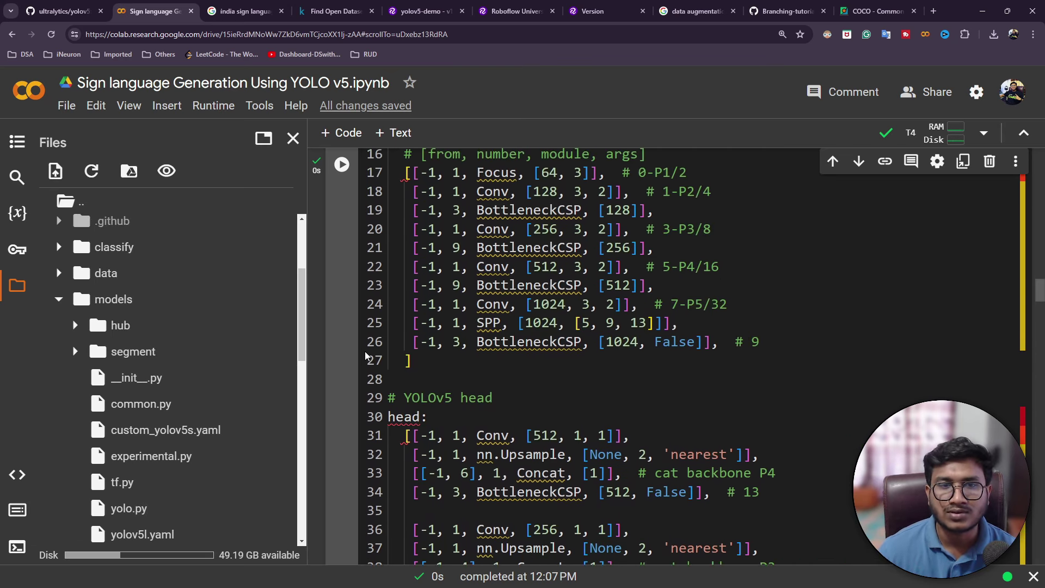
scroll(393, 201, up, 1)
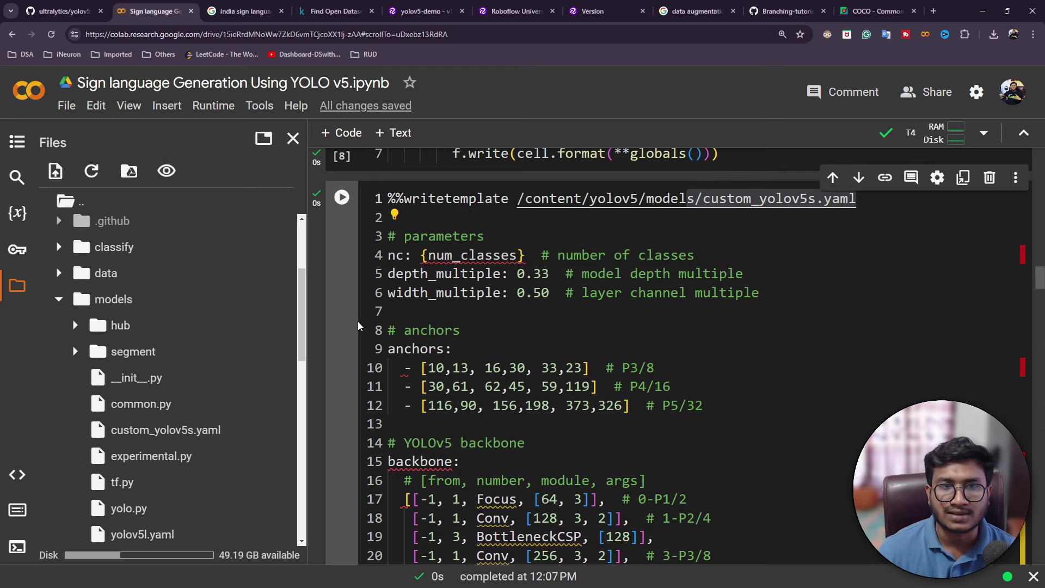
scroll(360, 326, down, 15)
scroll(670, 354, up, 5)
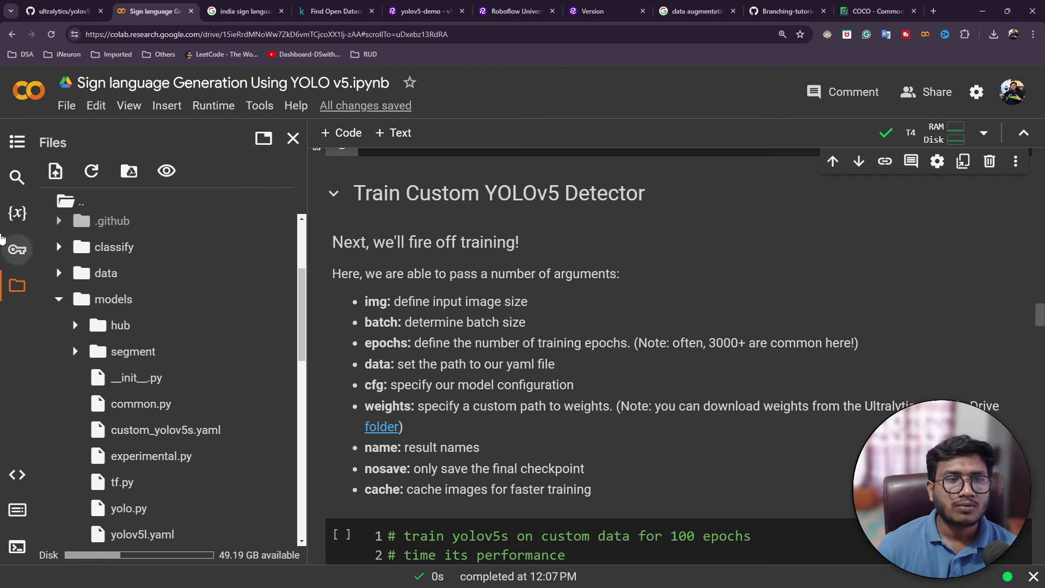
Step: Collapse the models and yolov5 folders in the file list and return to the Train Custom YOLOv5 Detector section
scroll(96, 327, up, 1)
click(60, 355)
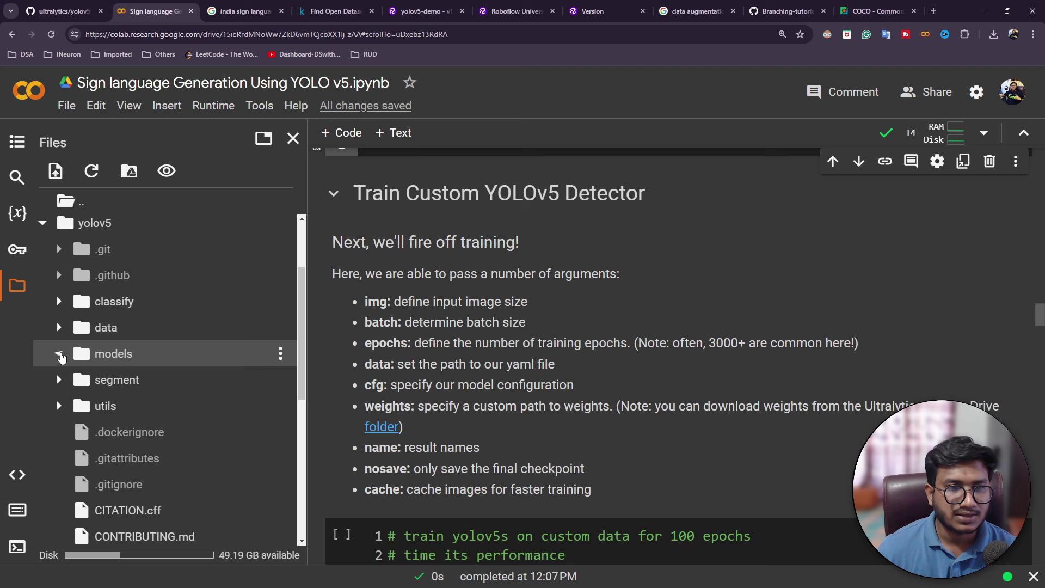
click(42, 222)
scroll(359, 366, up, 1)
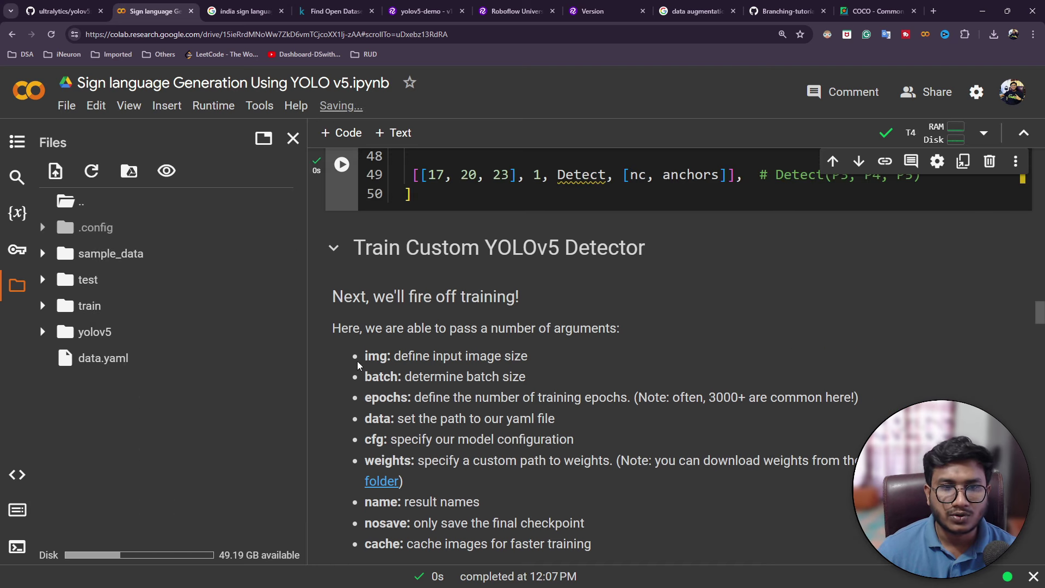
Step: Narrow the file list and examine the train.py call in the training cell under Train Custom YOLOv5 Detector
drag(307, 315, 226, 322)
scroll(381, 326, down, 3)
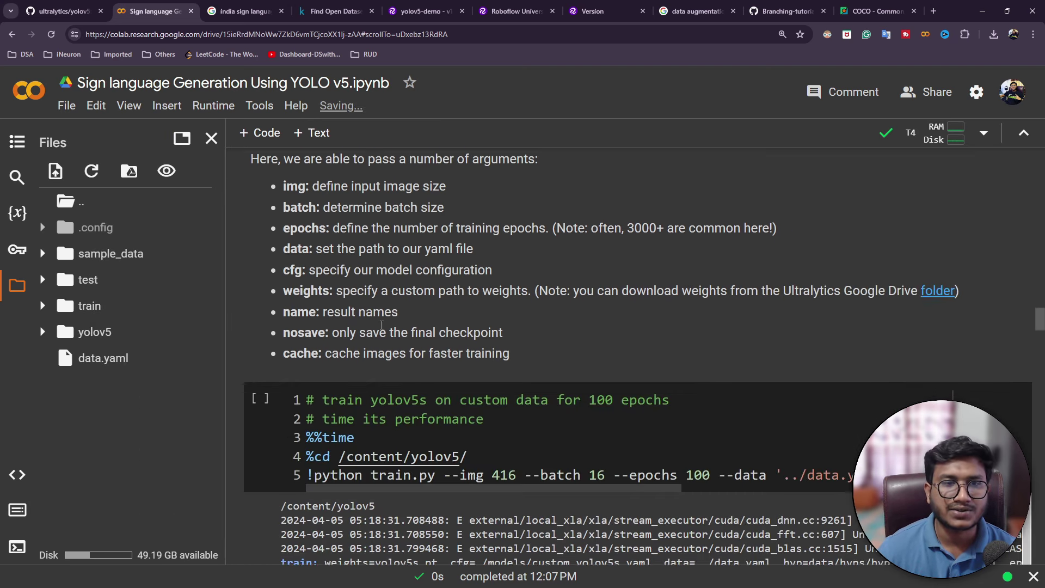
scroll(414, 354, down, 2)
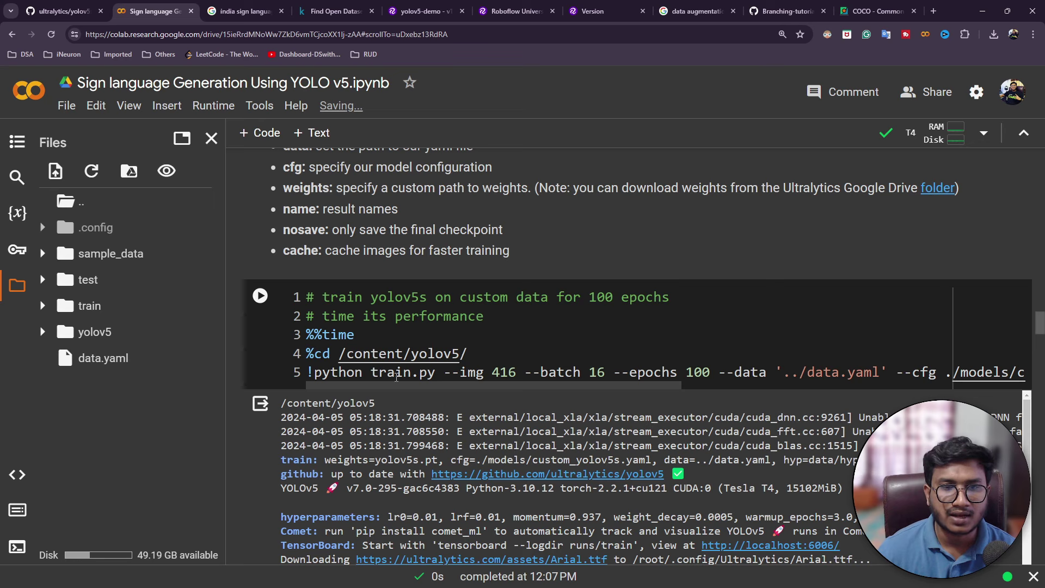
drag(435, 373, 353, 373)
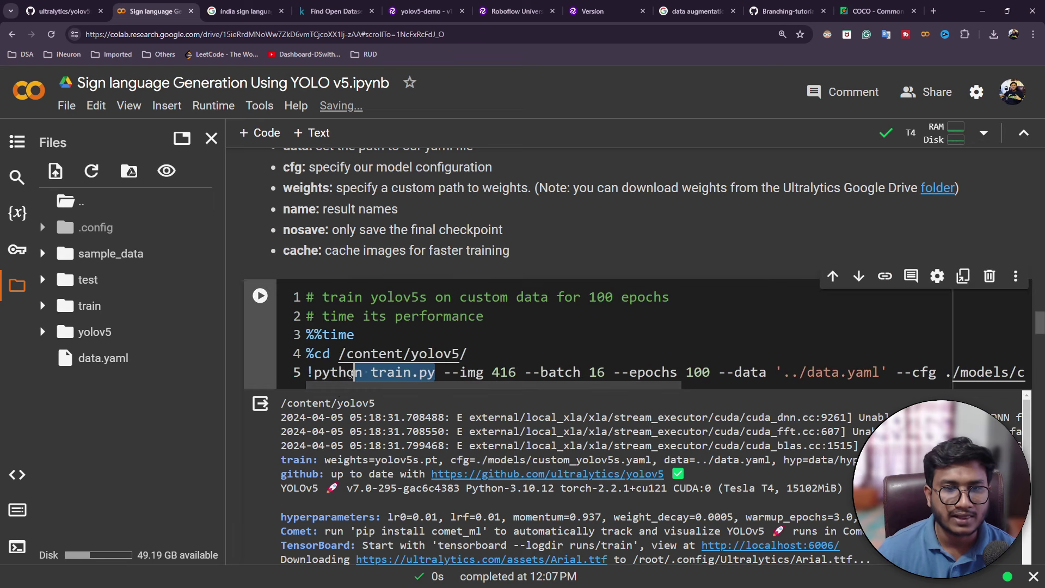
Step: Open train.py from the yolov5 folder, skim its imports and training code, and close the file
click(59, 333)
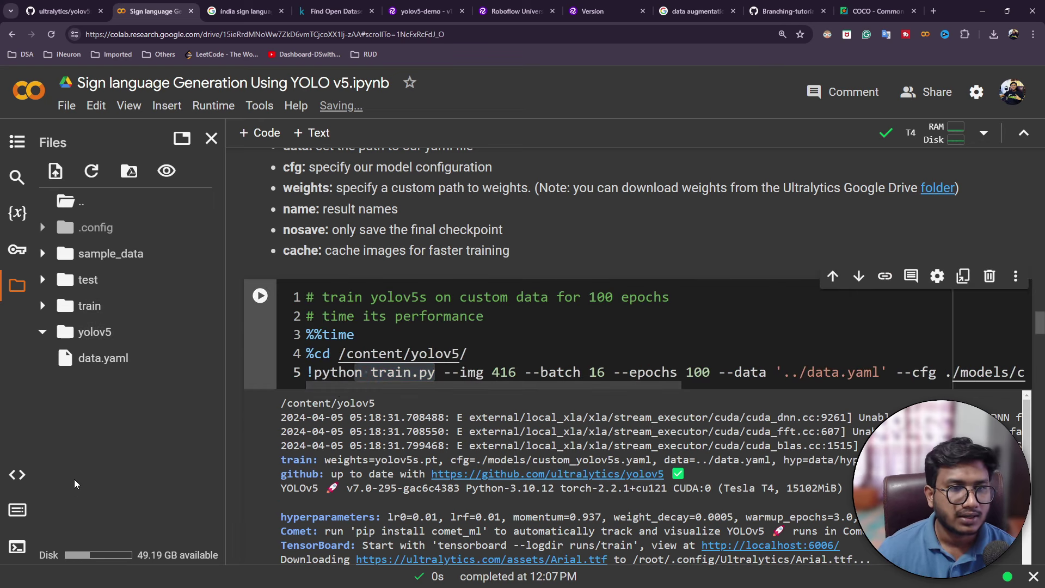
scroll(70, 474, down, 7)
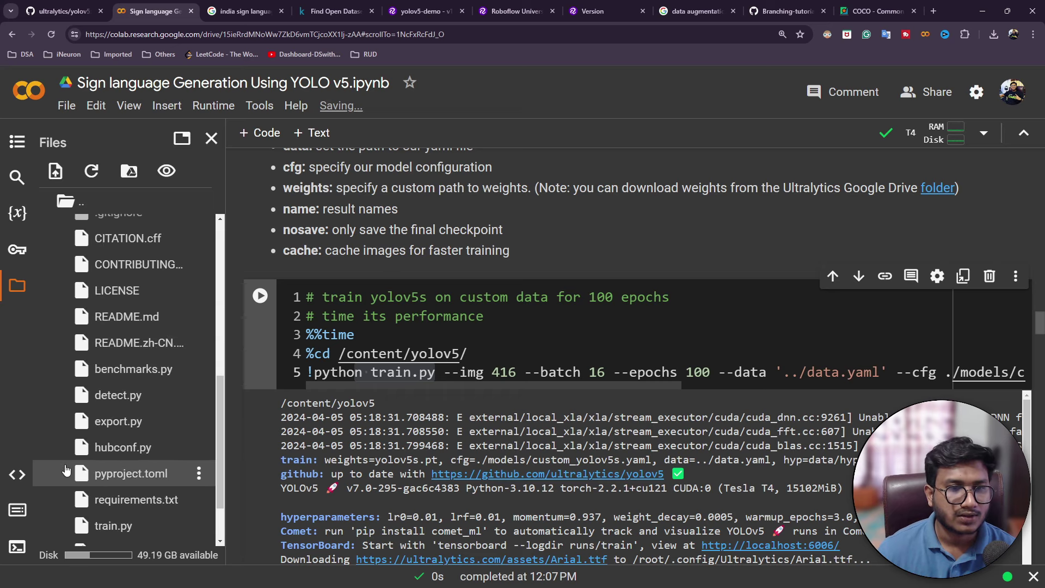
scroll(66, 471, down, 2)
double_click(113, 472)
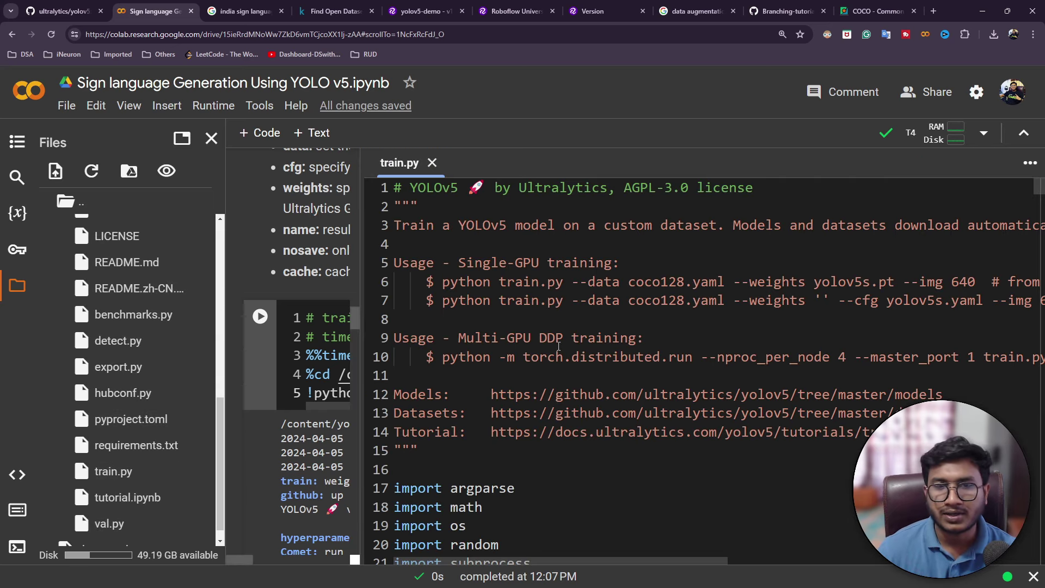
scroll(559, 346, down, 20)
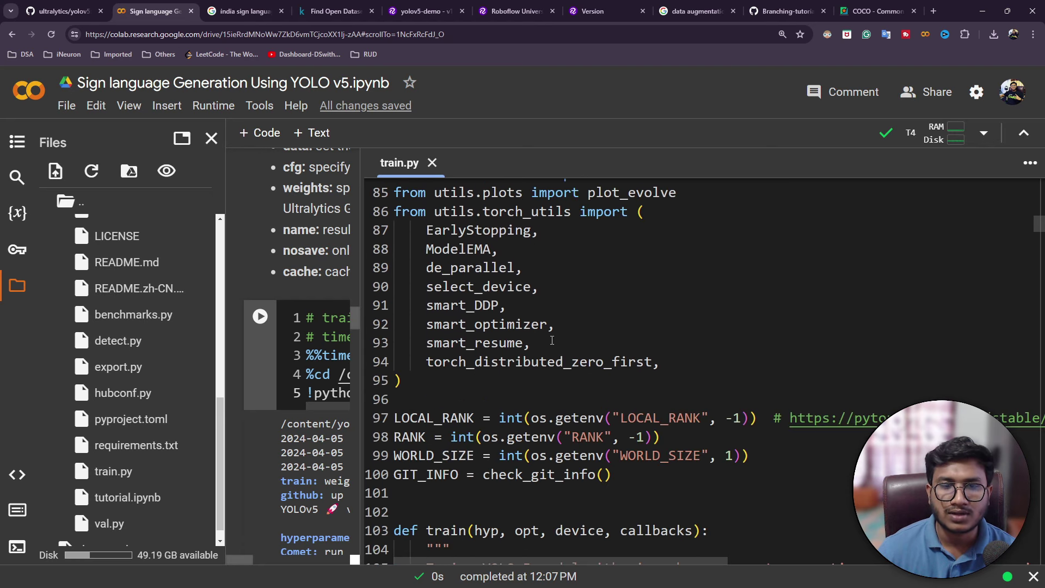
scroll(553, 340, down, 20)
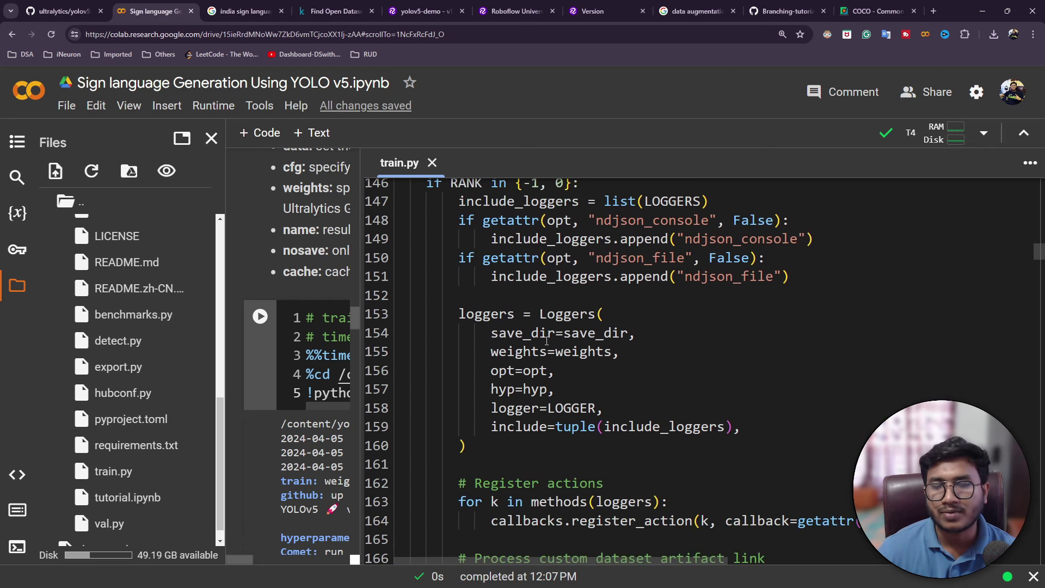
scroll(547, 340, down, 8)
click(433, 163)
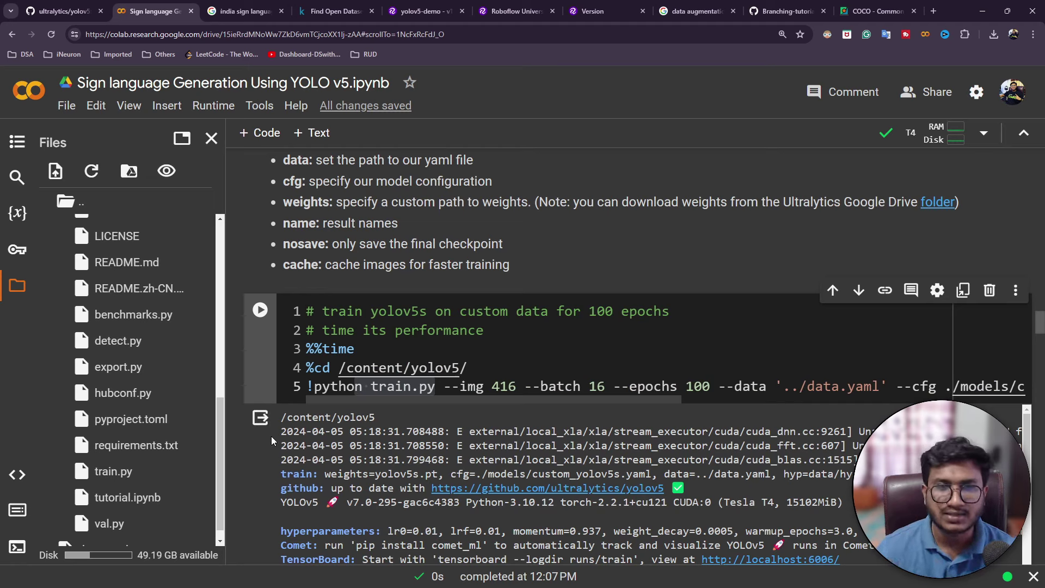
Step: Look through the training cell's saved output and examine the image size argument in the train.py command
scroll(326, 463, down, 6)
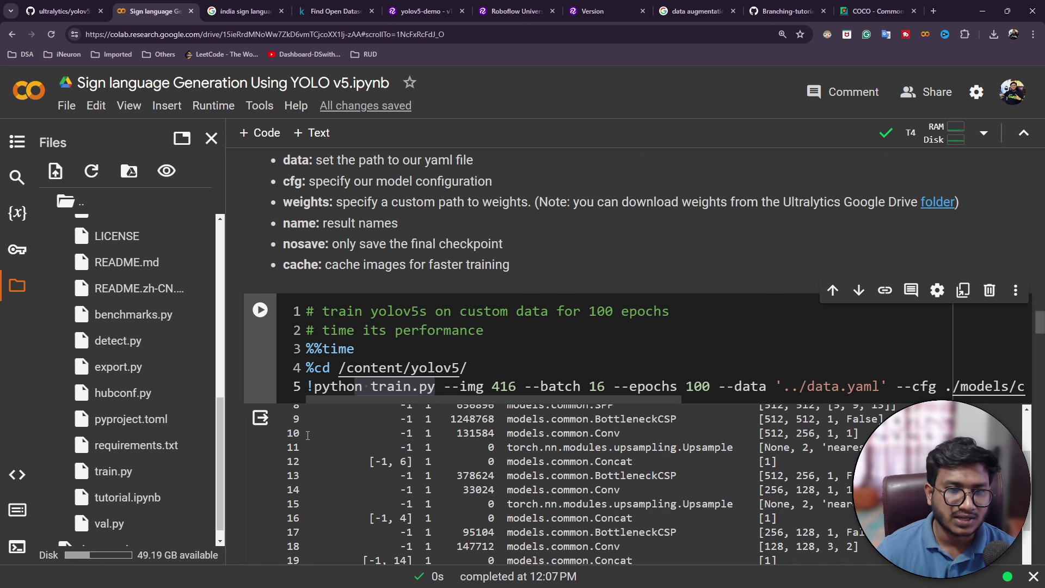
scroll(383, 477, up, 6)
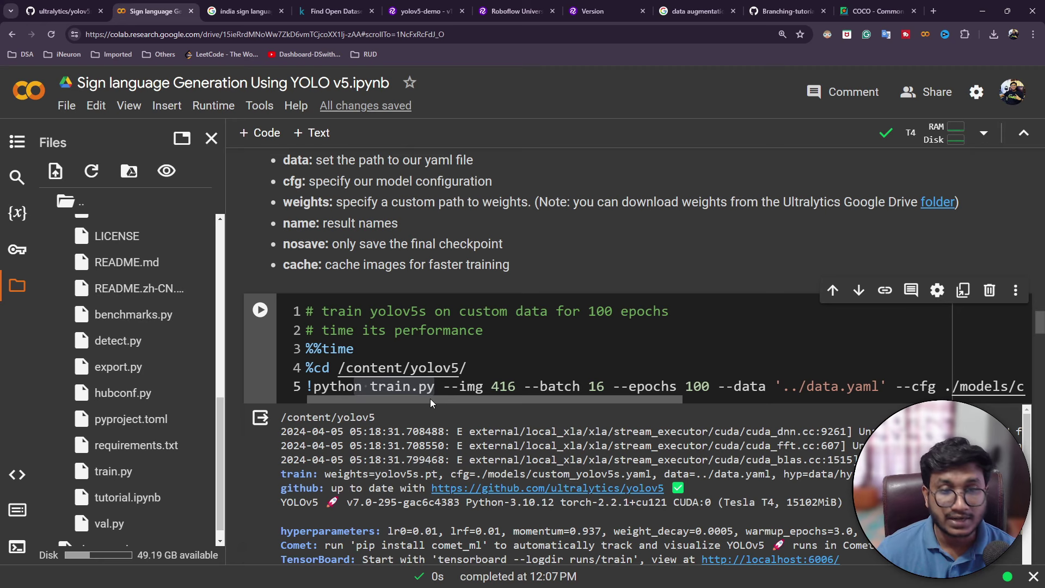
drag(431, 399, 457, 402)
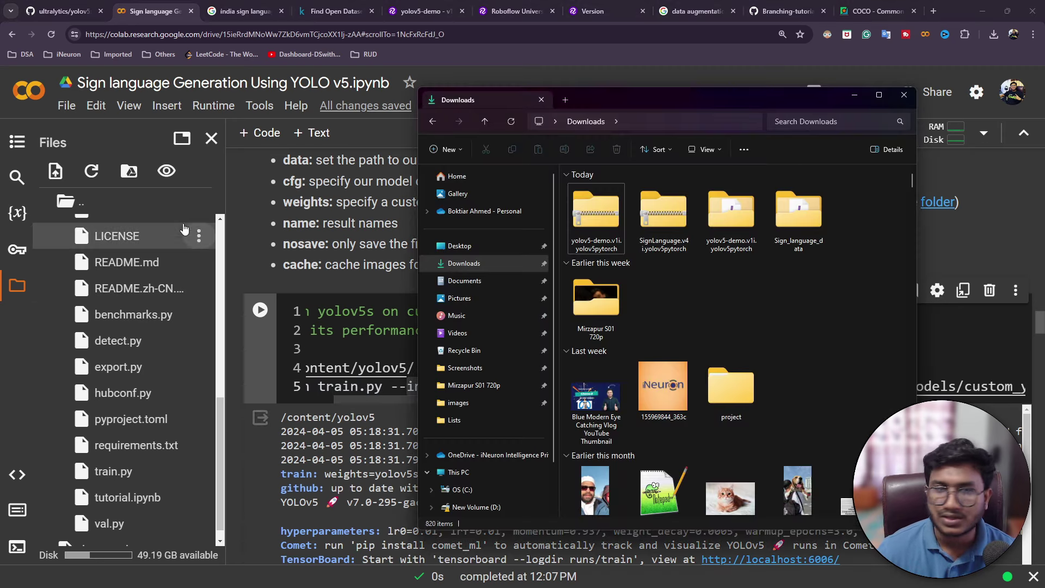
Step: In the Downloads folder window, maximize the view and open the images folder inside Sign_language_data/train
double_click(870, 94)
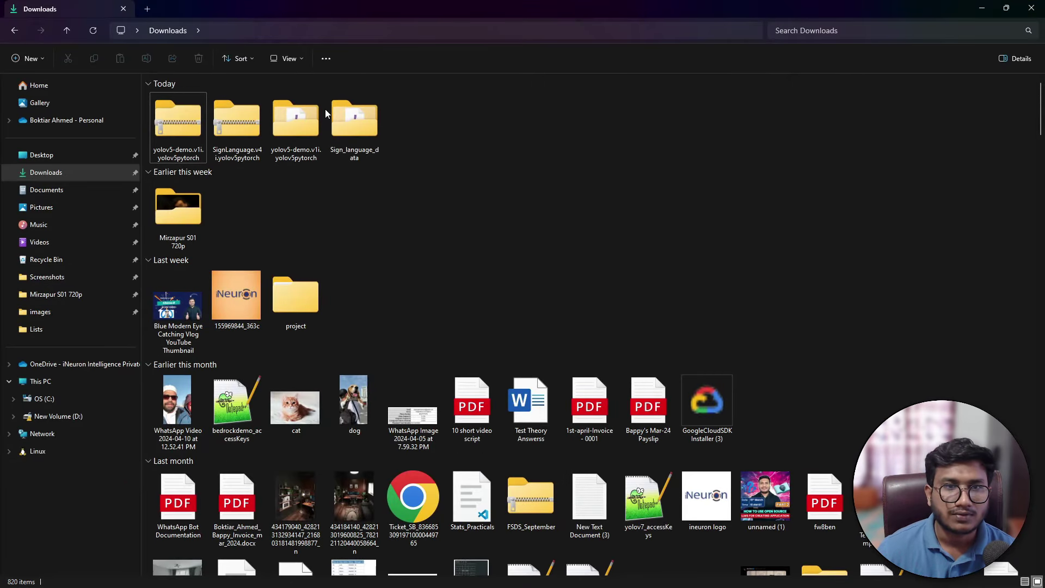
double_click(356, 125)
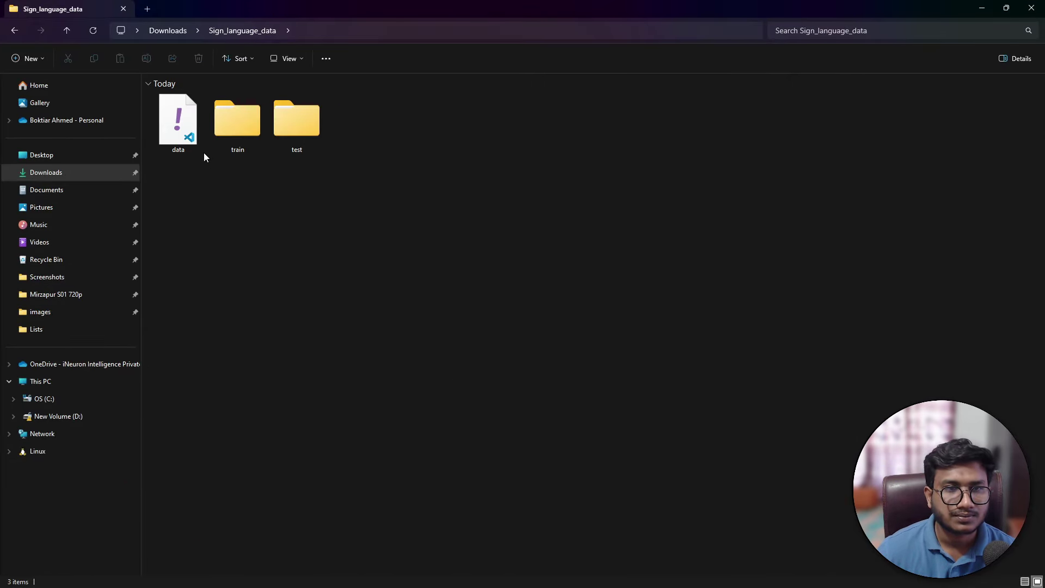
double_click(221, 123)
double_click(242, 122)
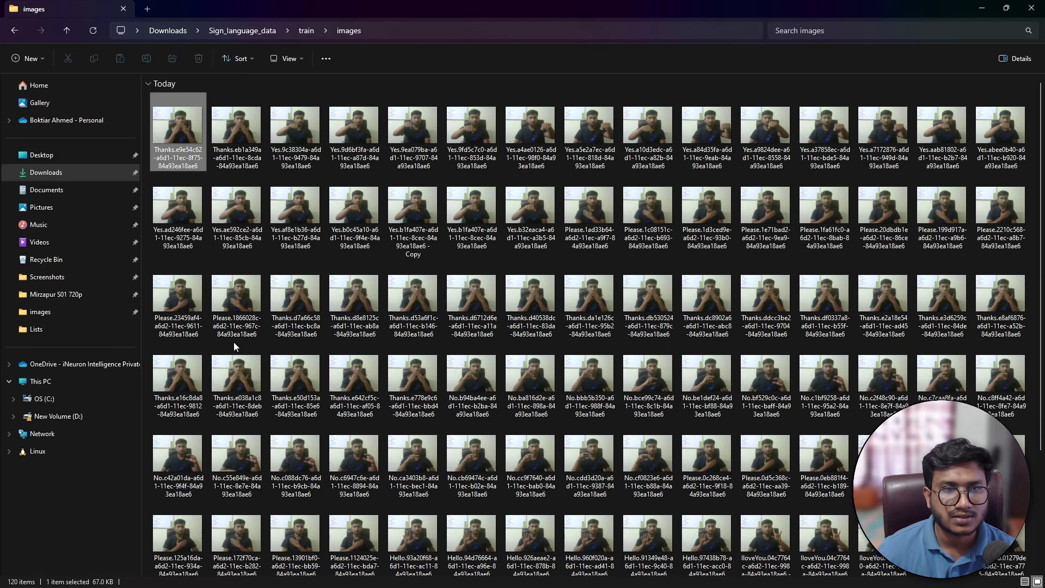
Step: Check the pixel dimensions of the first training image in its detailed properties, and return to the Colab notebook
right_click(223, 431)
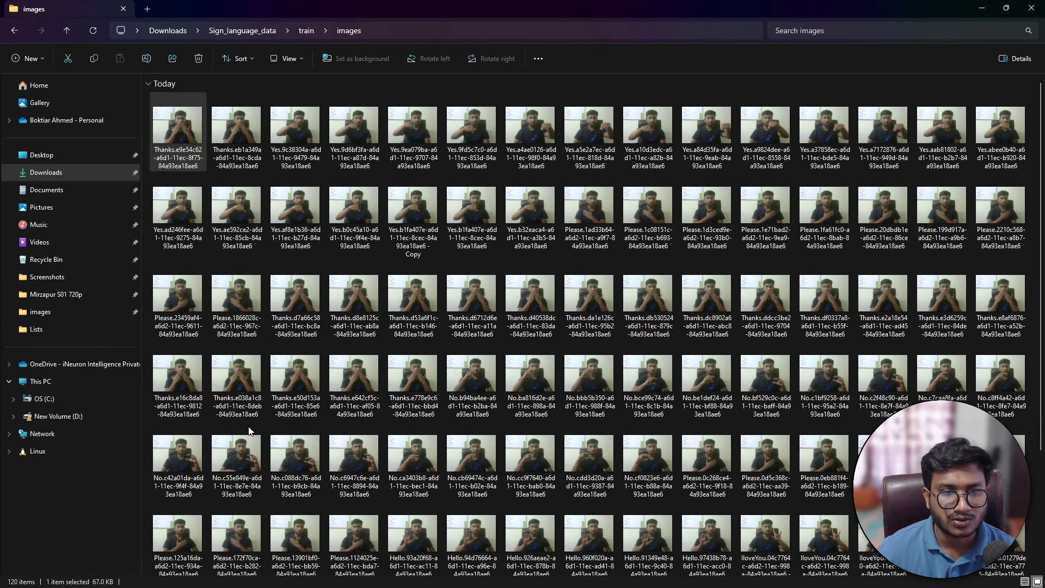
click(246, 414)
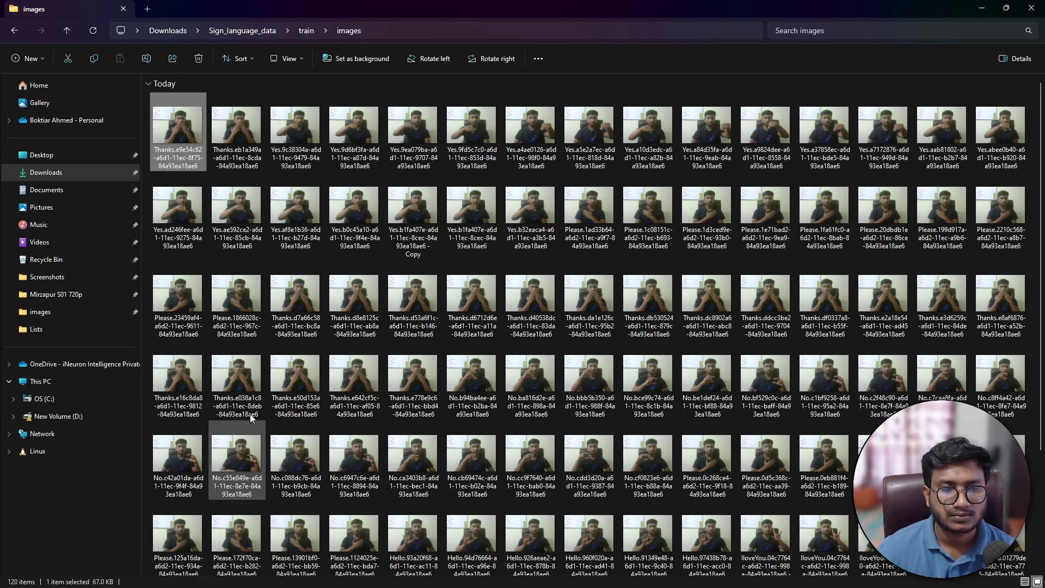
key(shift+F10)
click(232, 484)
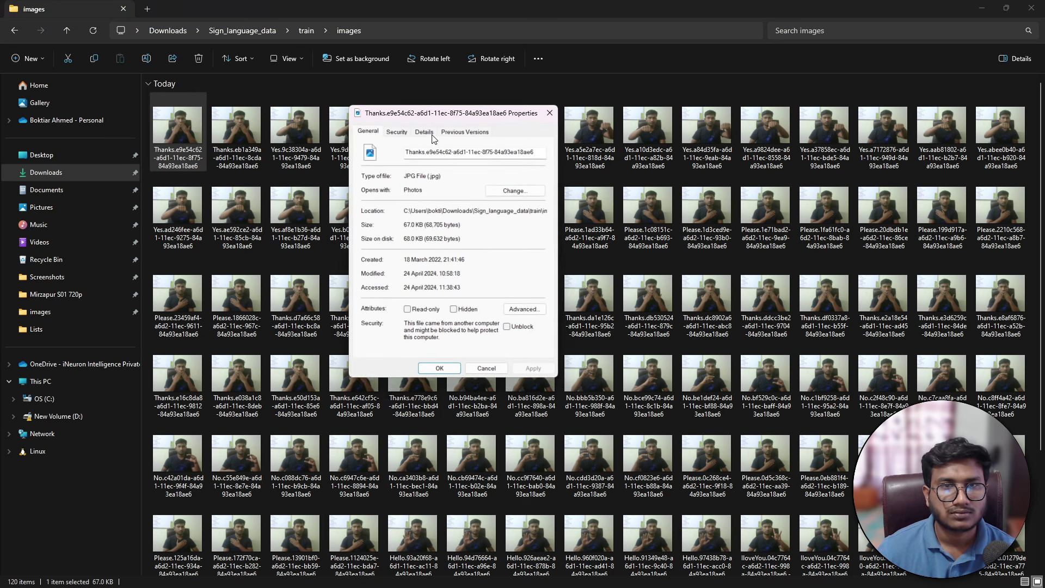
click(429, 134)
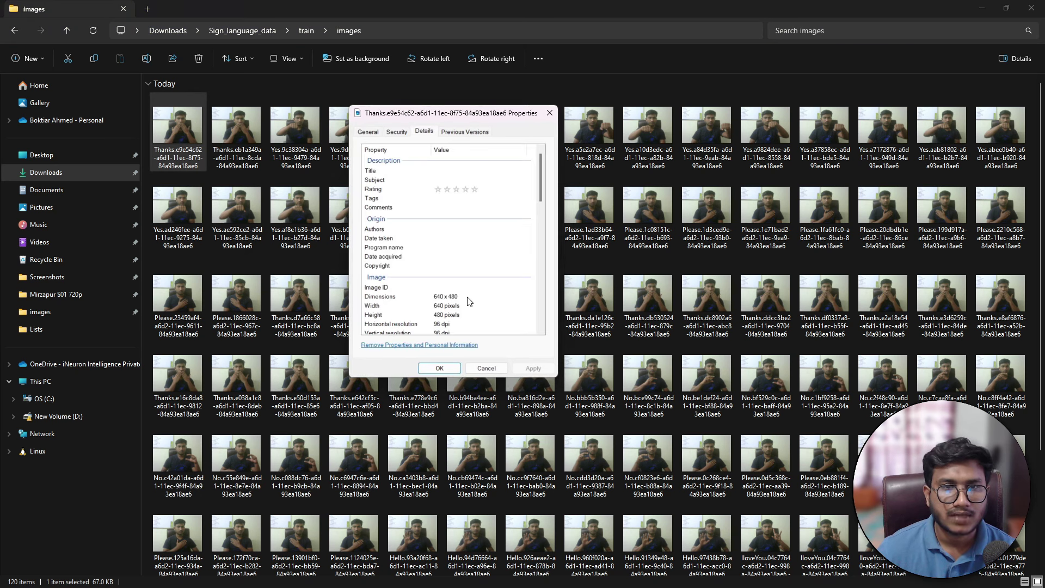
click(435, 297)
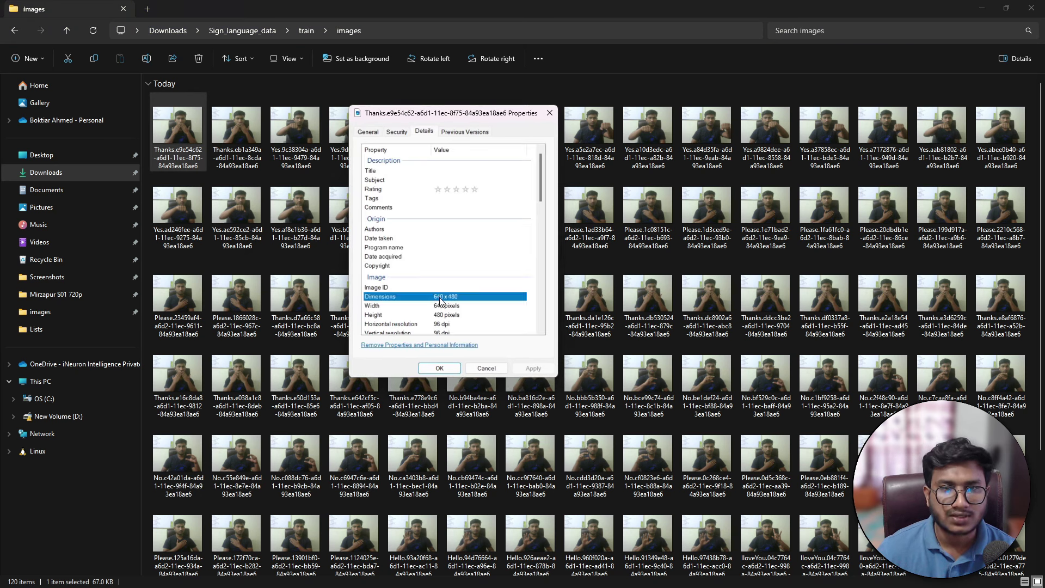
click(486, 368)
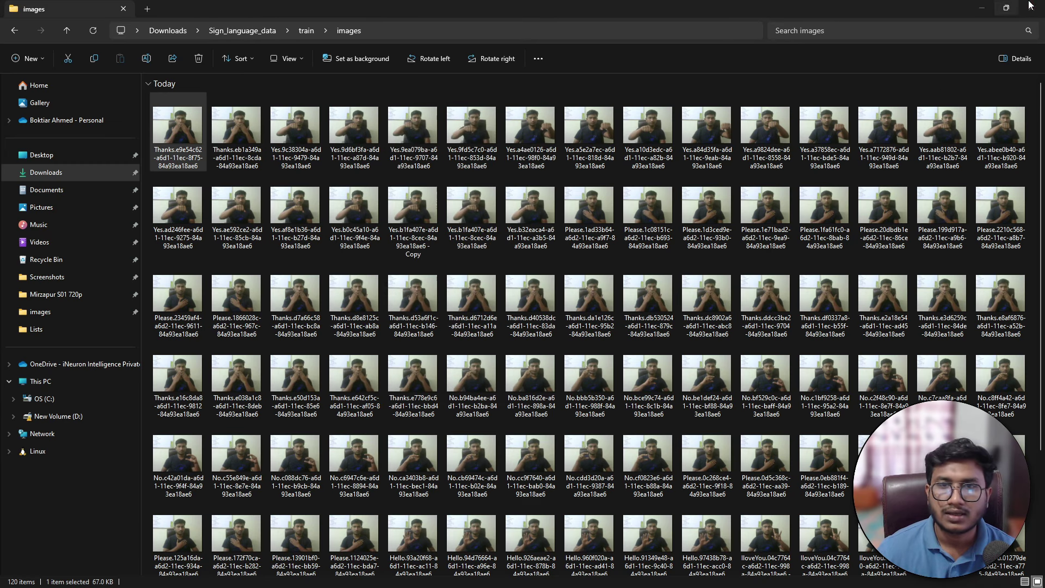
click(985, 13)
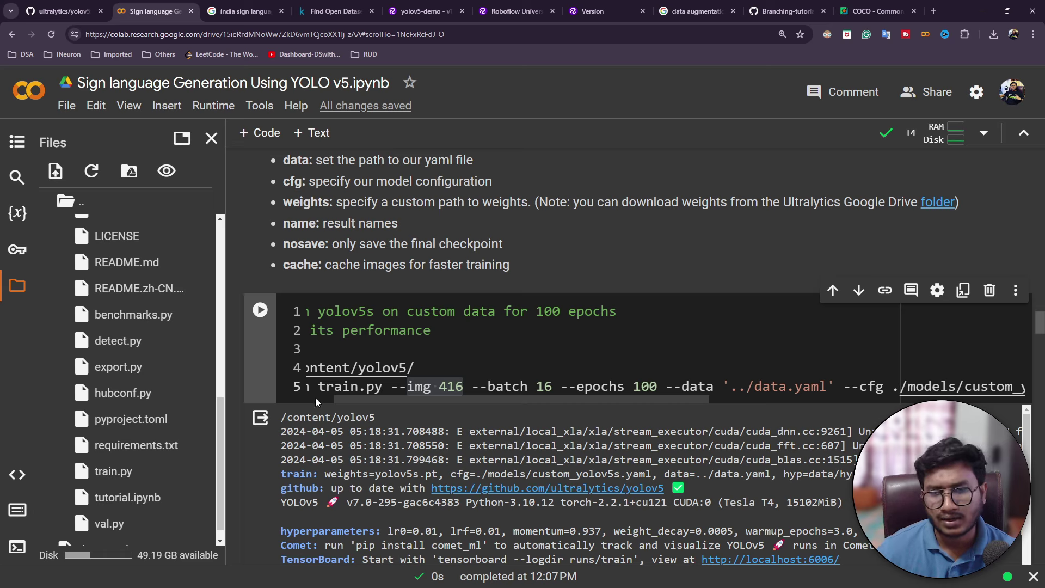
Step: Examine the batch and epochs arguments in the train.py command
drag(478, 400, 434, 387)
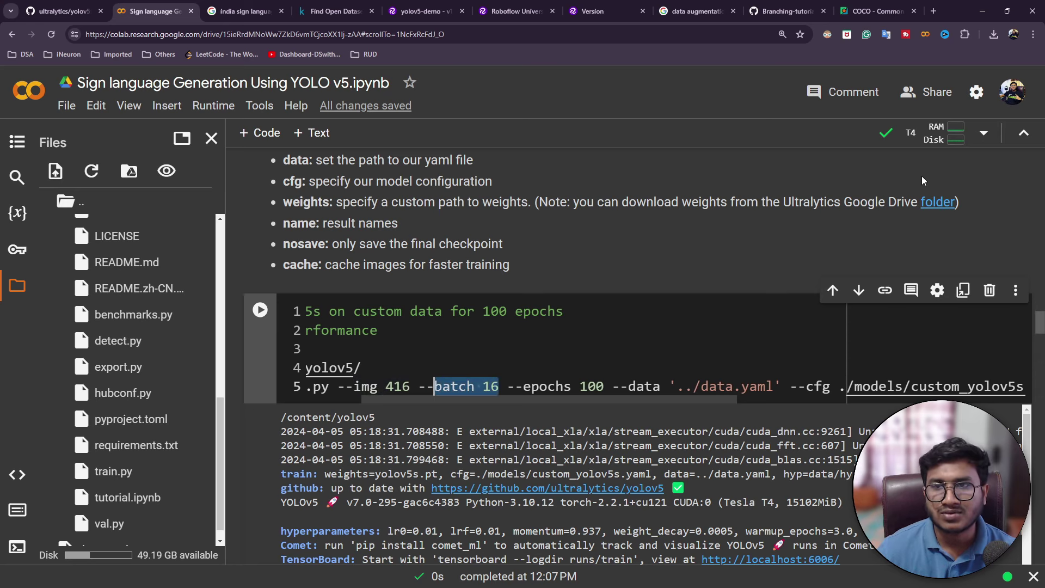
mouse_move(917, 138)
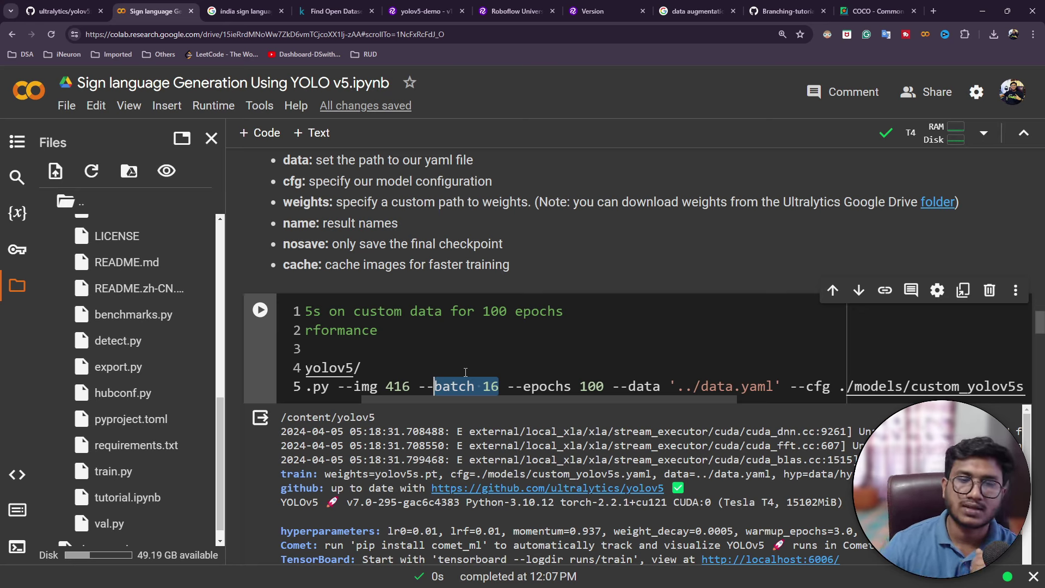
drag(602, 387, 530, 383)
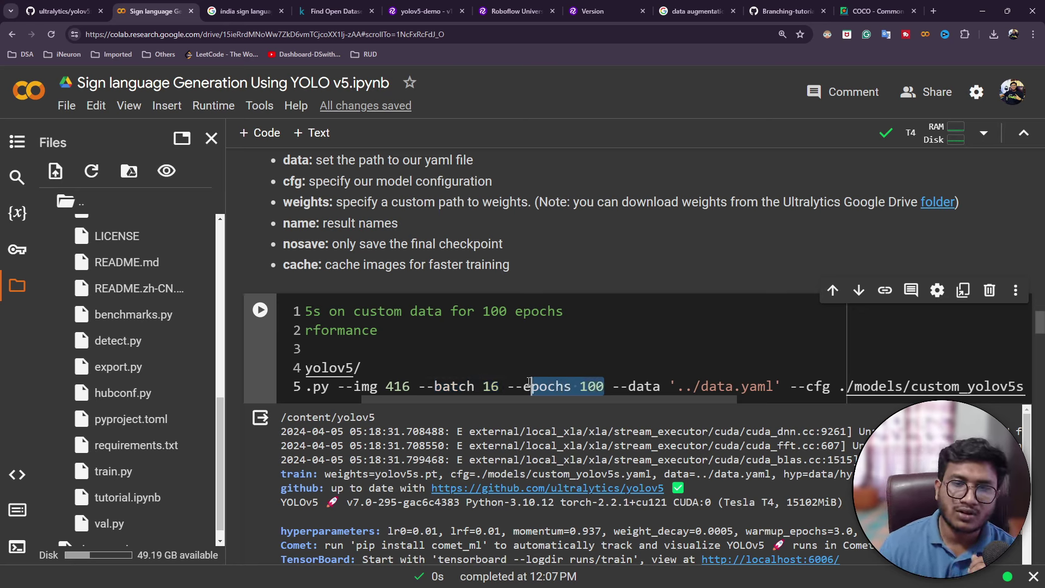
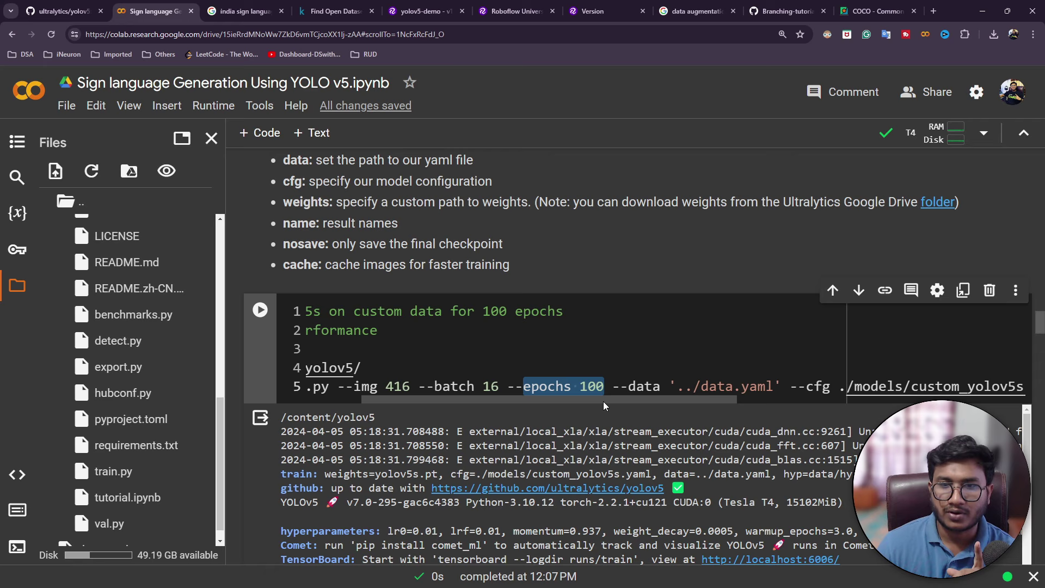
Step: Examine the ../data.yaml argument, collapse the yolov5 folder, and open data.yaml to check its contents before closing it
scroll(604, 401, right, 3)
drag(573, 388, 661, 387)
scroll(103, 433, down, 1)
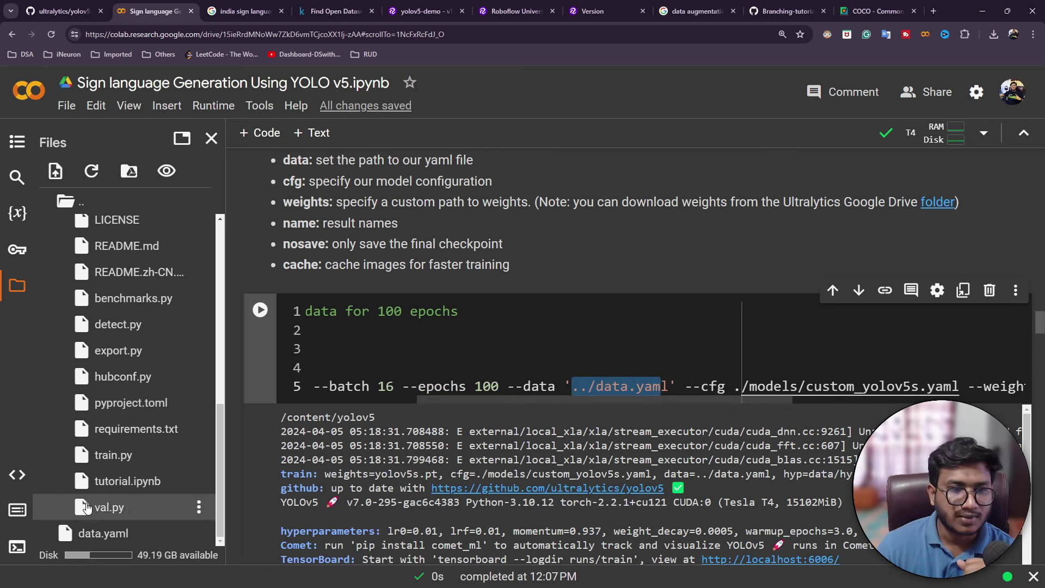
scroll(79, 373, up, 8)
click(43, 331)
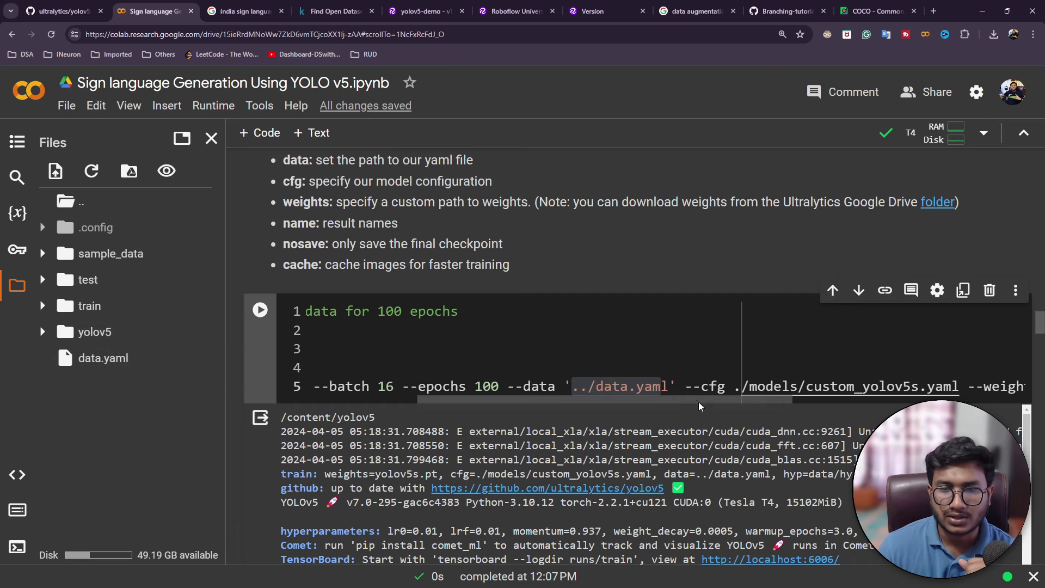
double_click(90, 358)
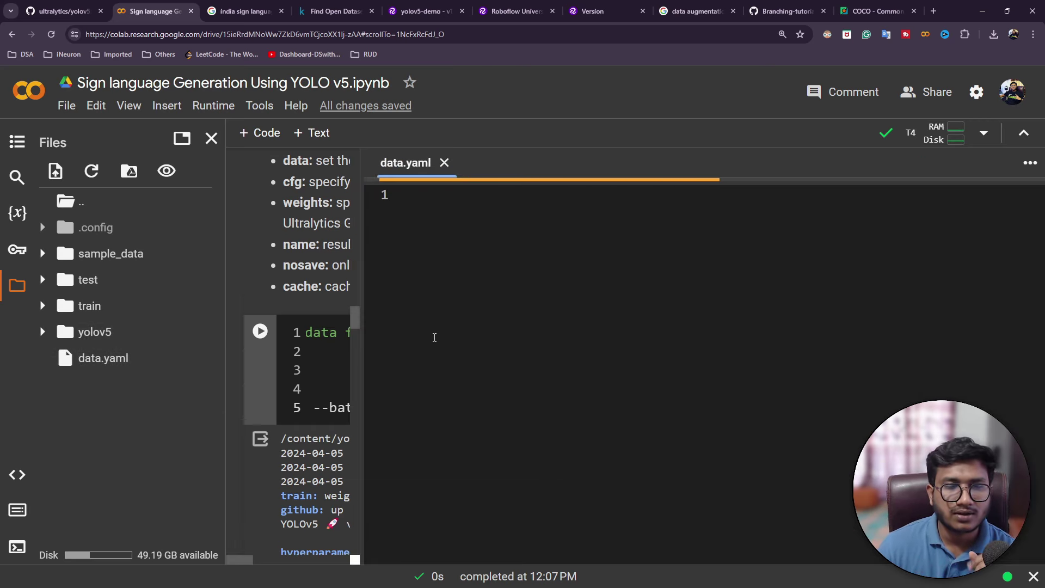
drag(537, 193, 440, 209)
click(444, 163)
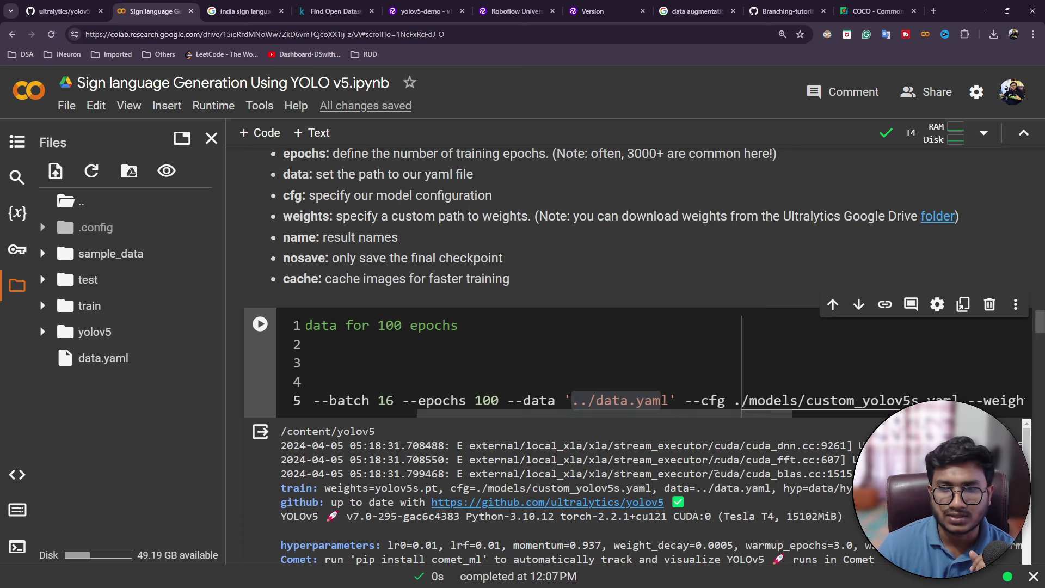
Step: Examine the --cfg path in the training command and locate custom_yolov5s.yaml in yolov5/models, widening the file list
drag(712, 415, 597, 401)
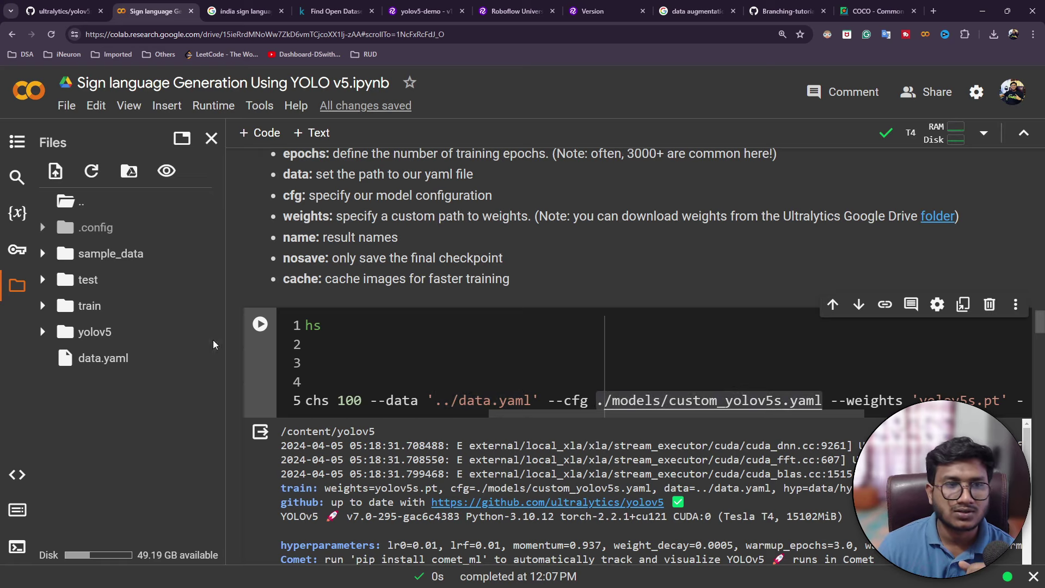
click(65, 332)
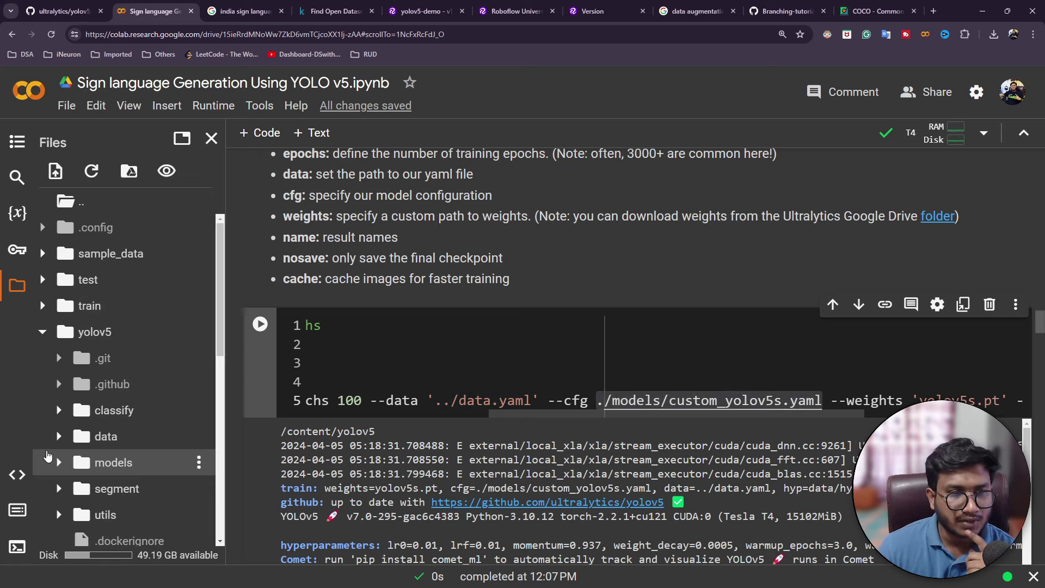
click(95, 462)
scroll(164, 430, down, 4)
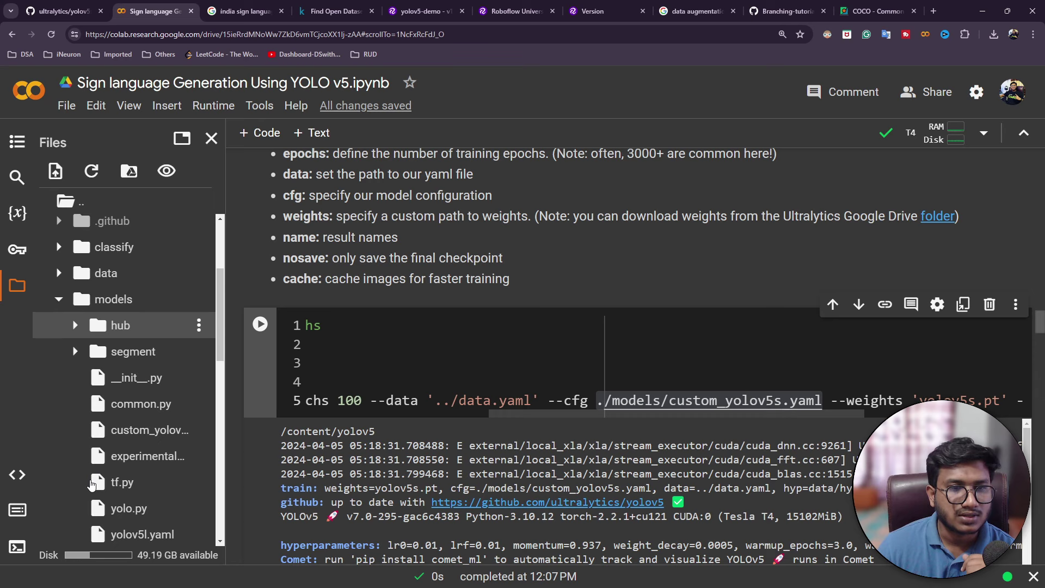
drag(224, 398, 285, 397)
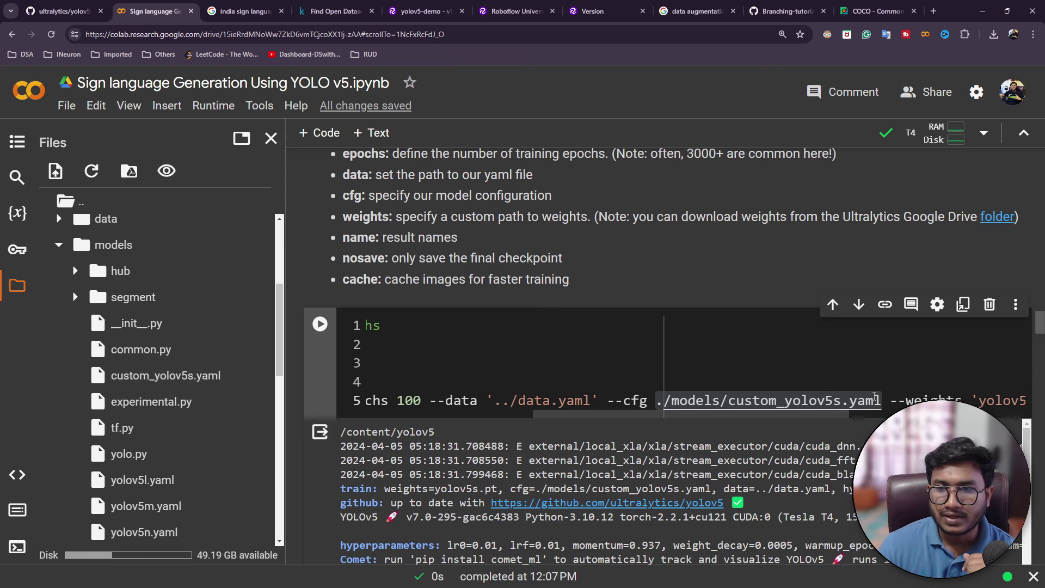
Step: Examine the yolov5s.pt weights argument and find YOLOv5s in the Pretrained Checkpoints table of the ultralytics/yolov5 GitHub page
scroll(825, 416, right, 5)
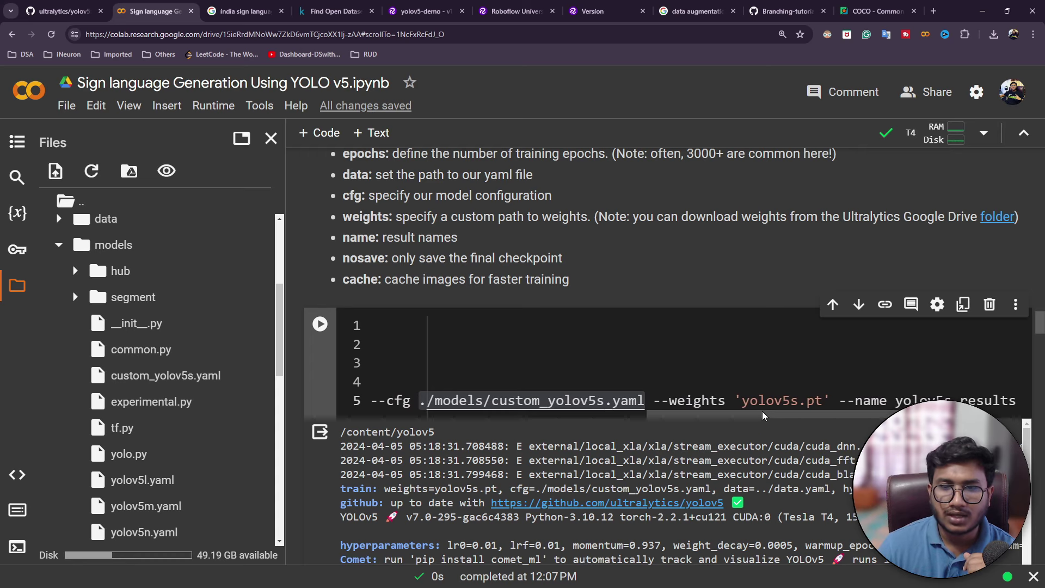
drag(745, 402, 824, 402)
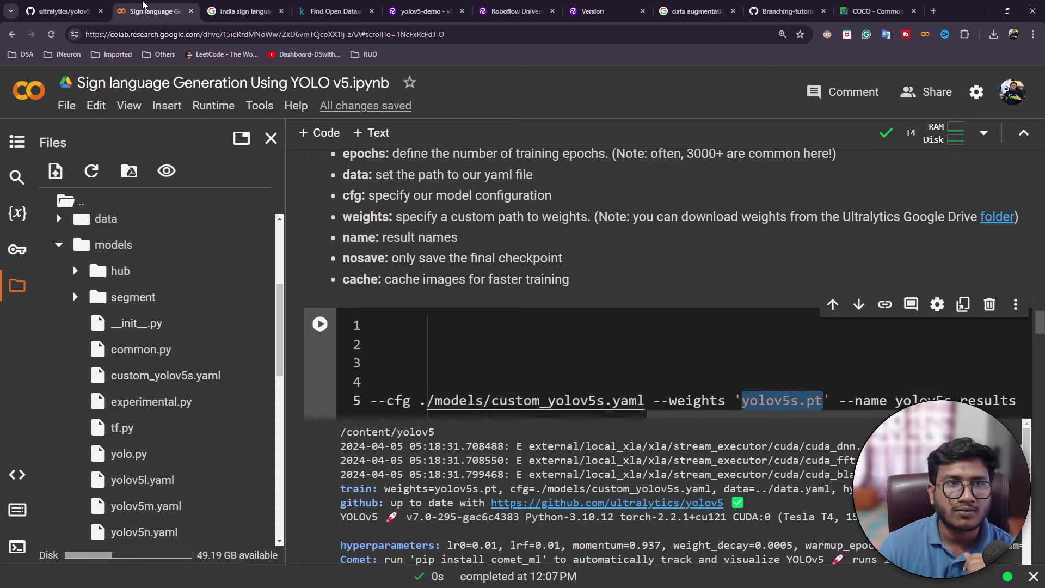
key(ctrl+1)
scroll(163, 403, down, 20)
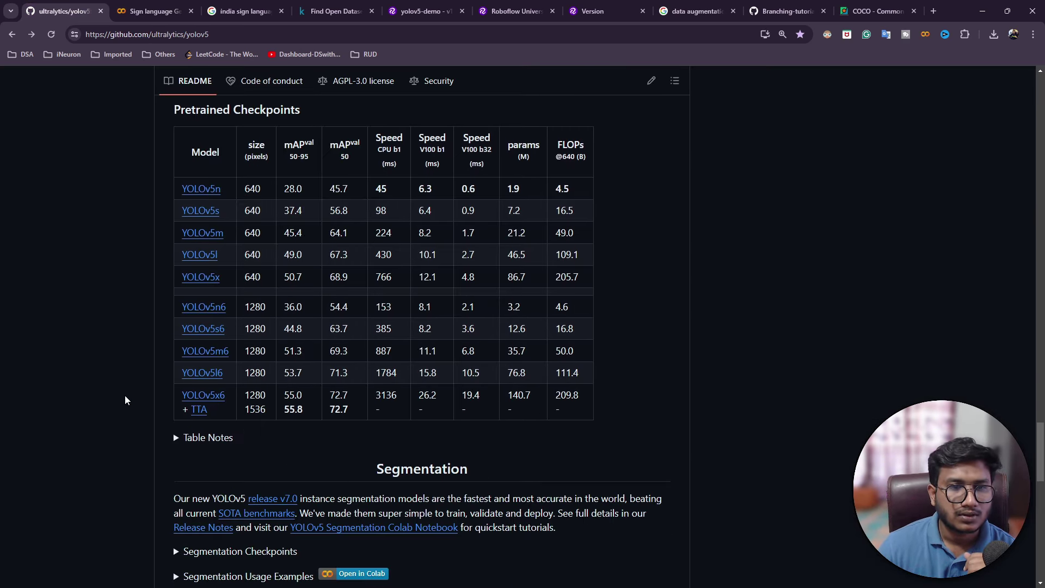
drag(226, 212, 158, 213)
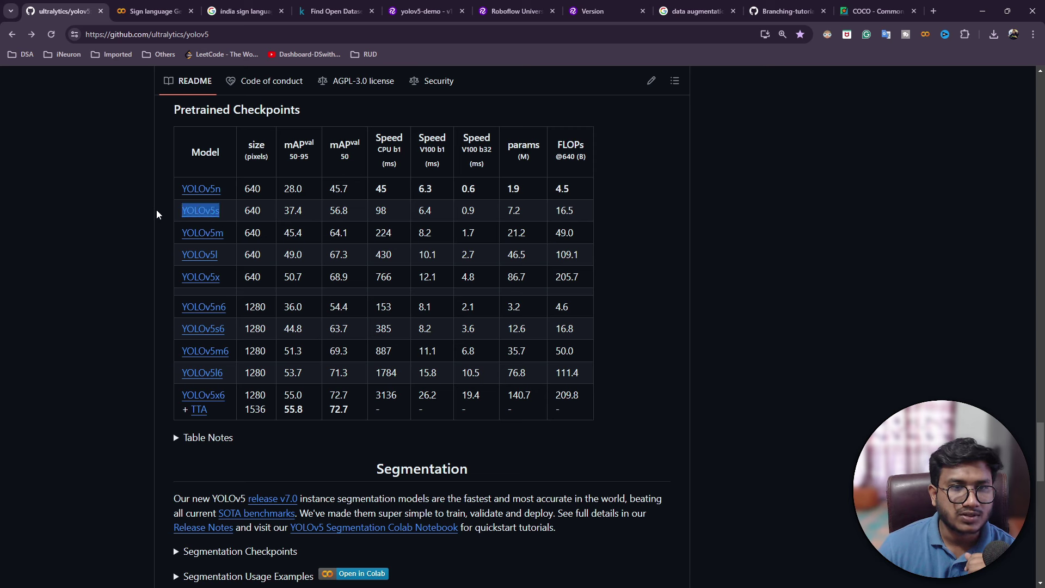